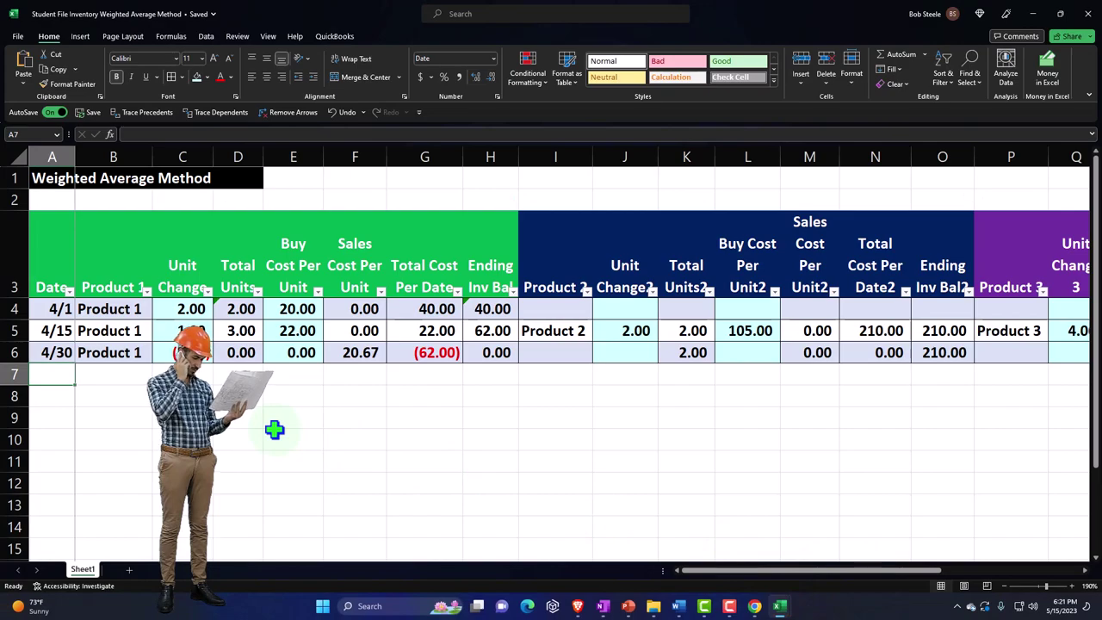
Start a new inventory row dated 5/1 in row 7 and enter Product 1 as its product.
key(Return)
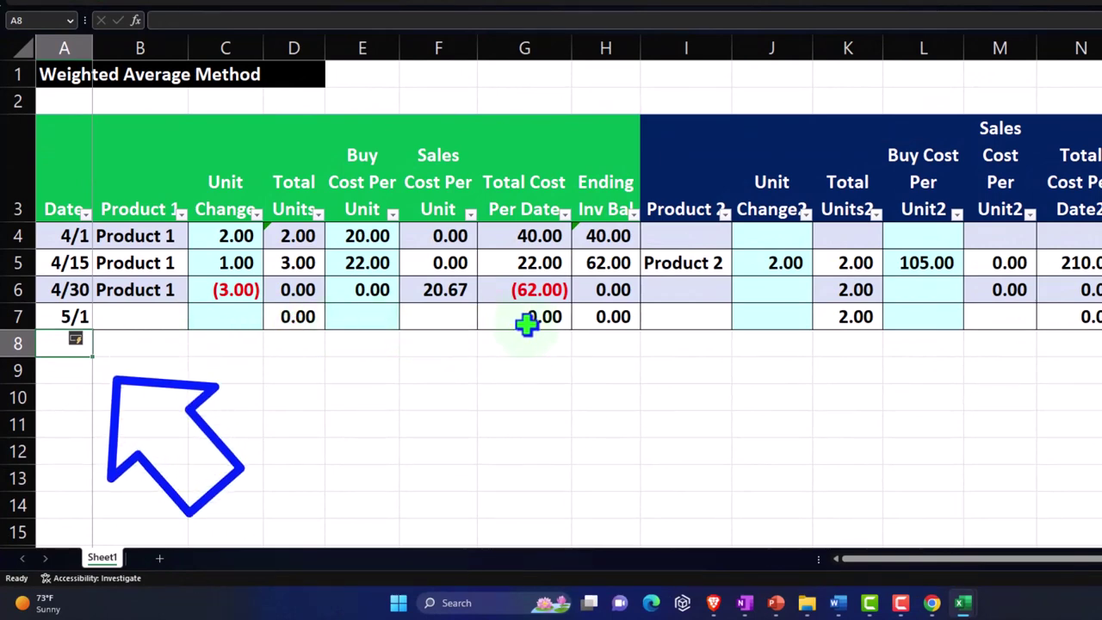
click(465, 297)
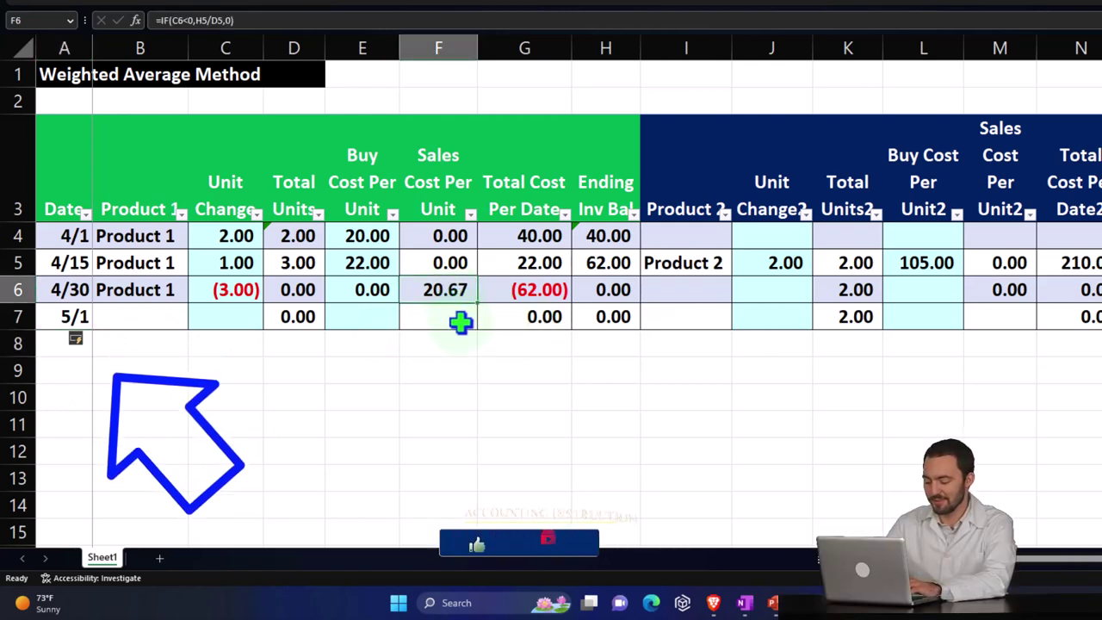
click(166, 318)
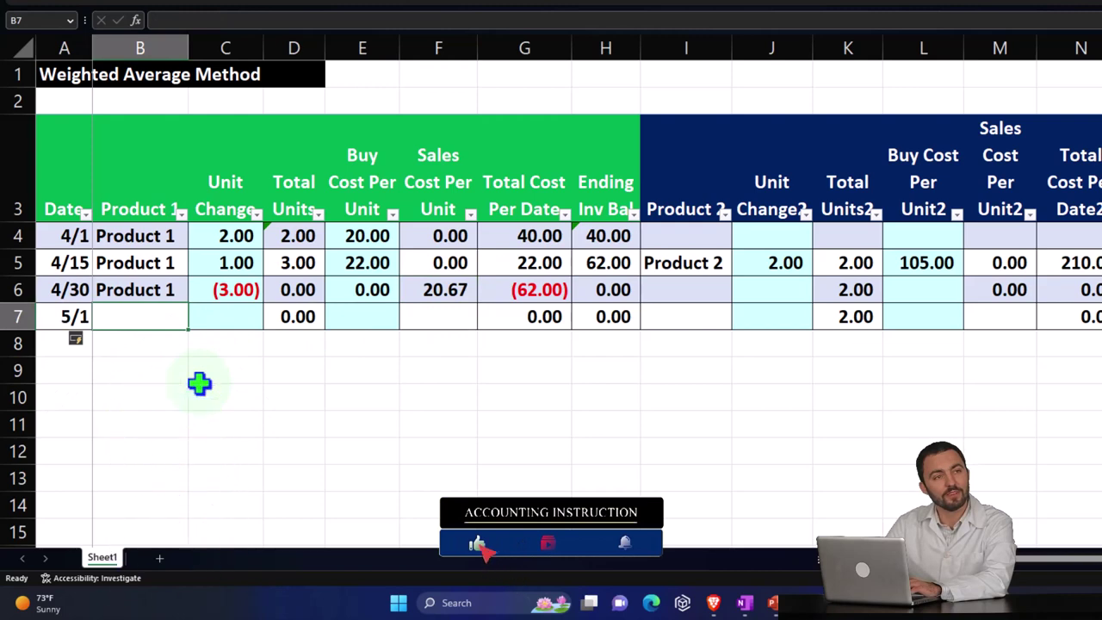
text(Product 1)
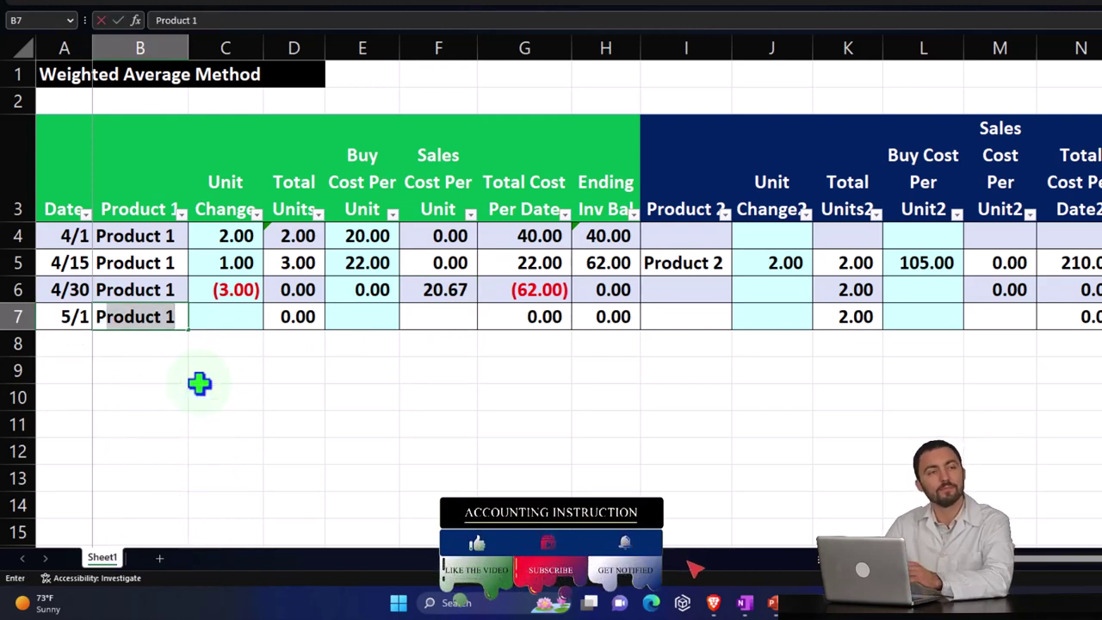
key(Tab)
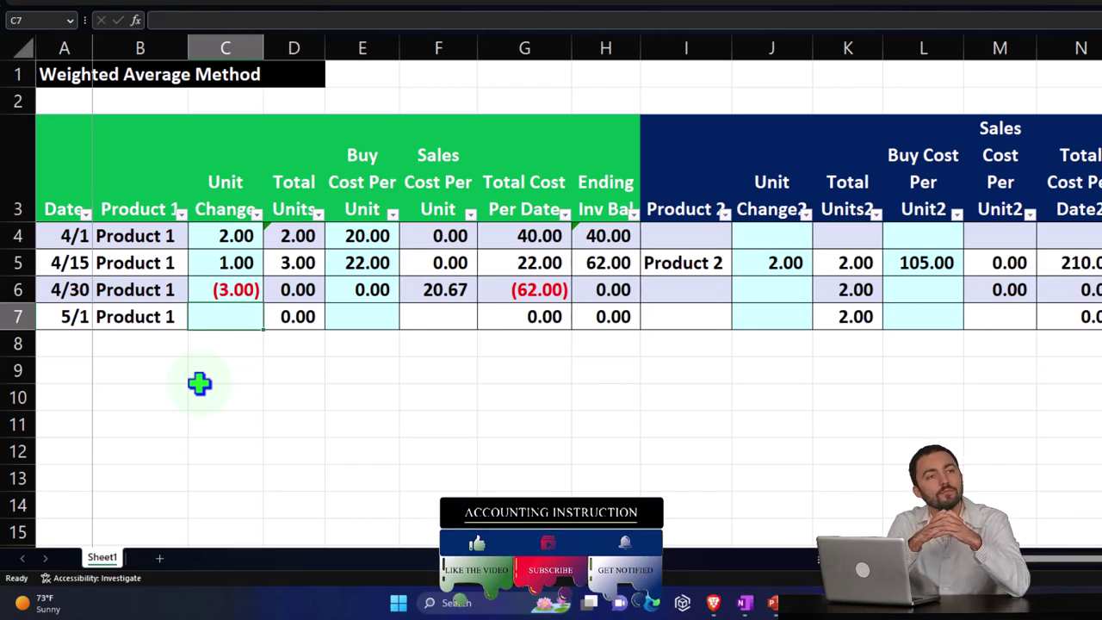
Set Product 1's 5/1 unit change to 6 and its buy cost per unit to 23.
text(6)
key(Tab)
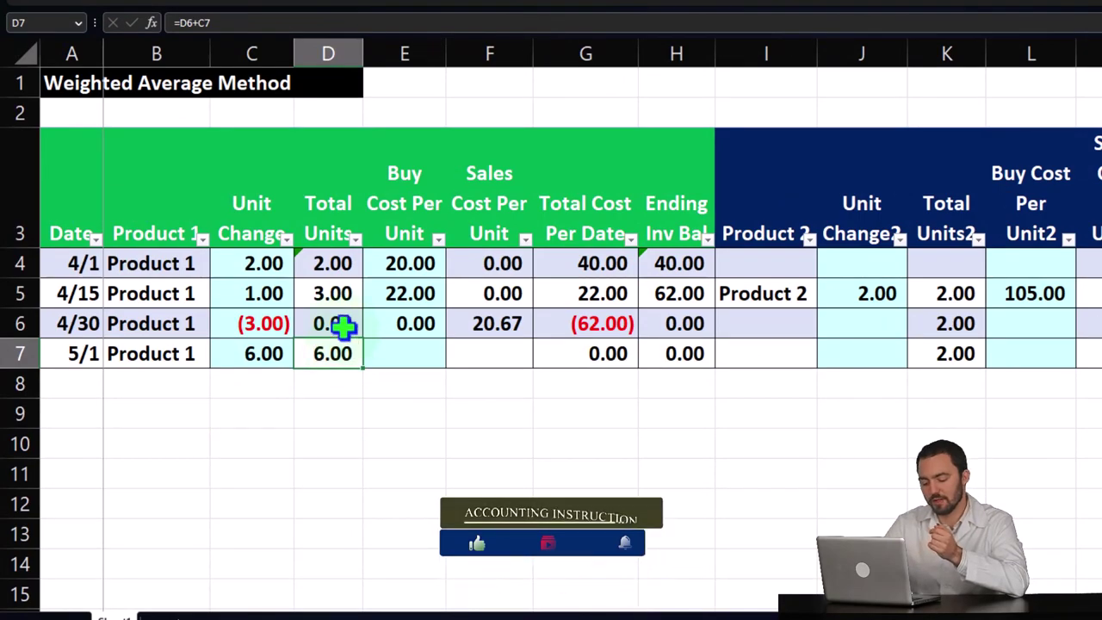
key(Tab)
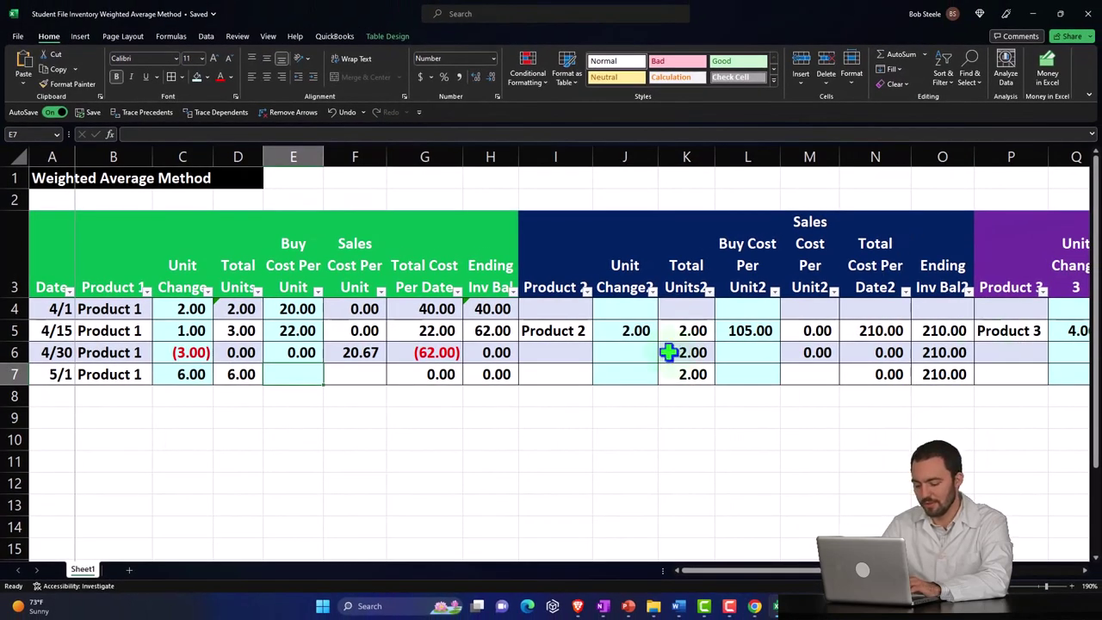
text(23)
key(Return)
key(Right)
key(Right)
key(Right)
key(Right)
key(Right)
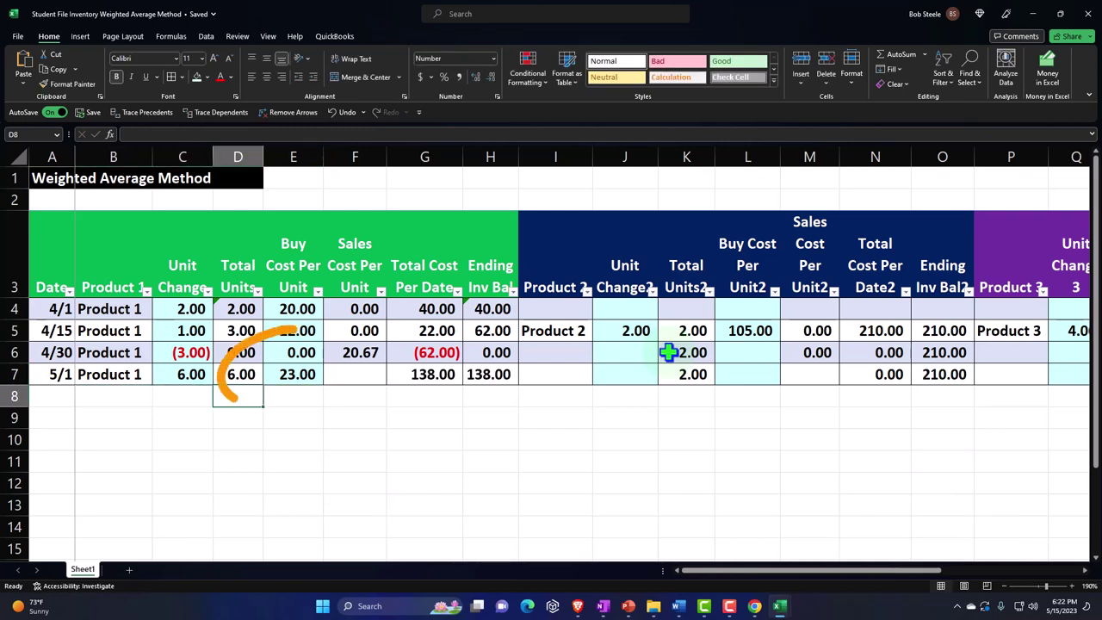
key(Up)
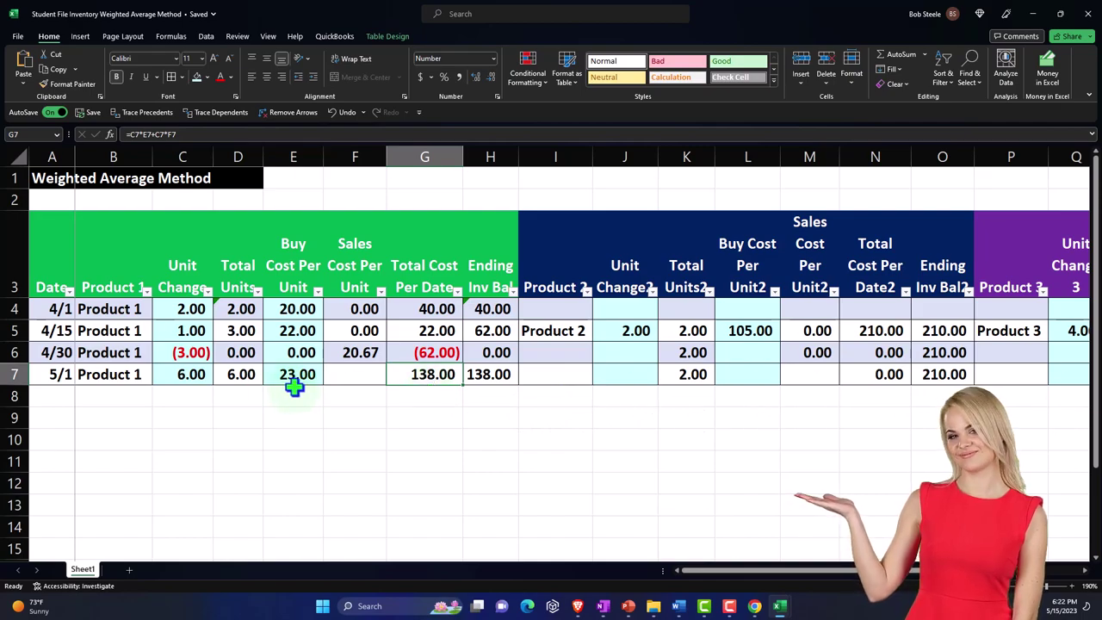
Copy Product 1's sales cost per unit formula from F6 down to F7 and check the copied formula.
click(355, 375)
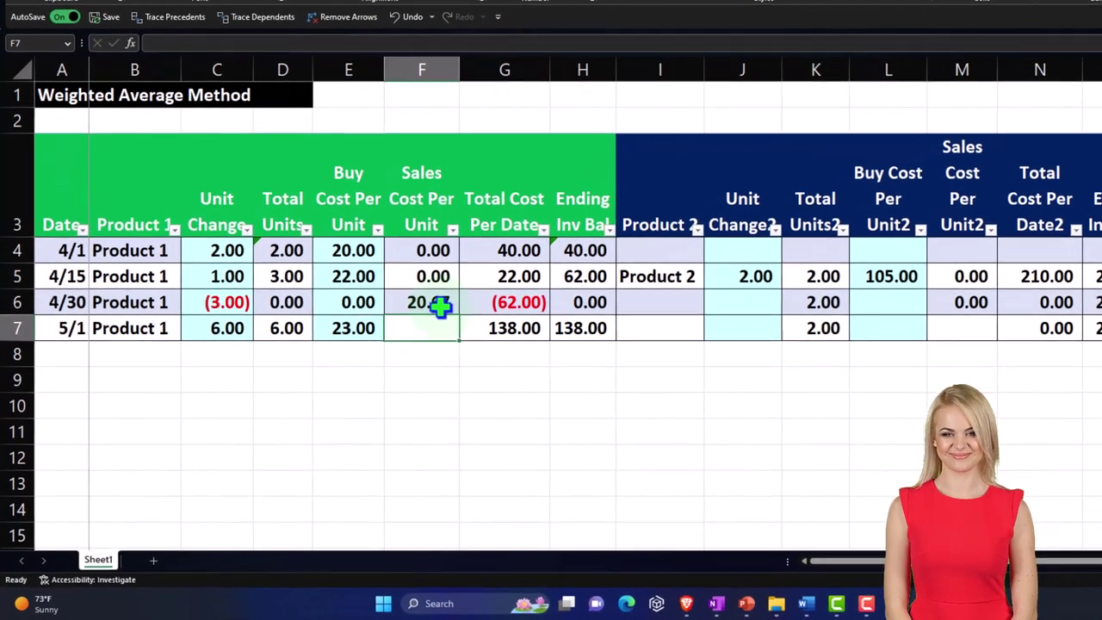
click(437, 304)
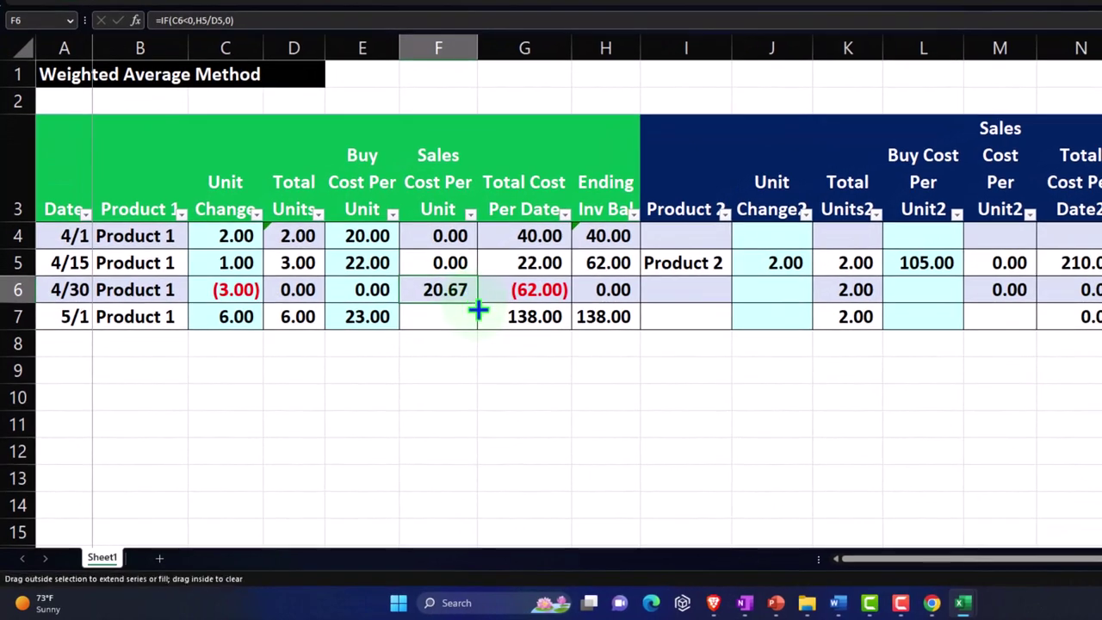
drag(478, 310, 480, 327)
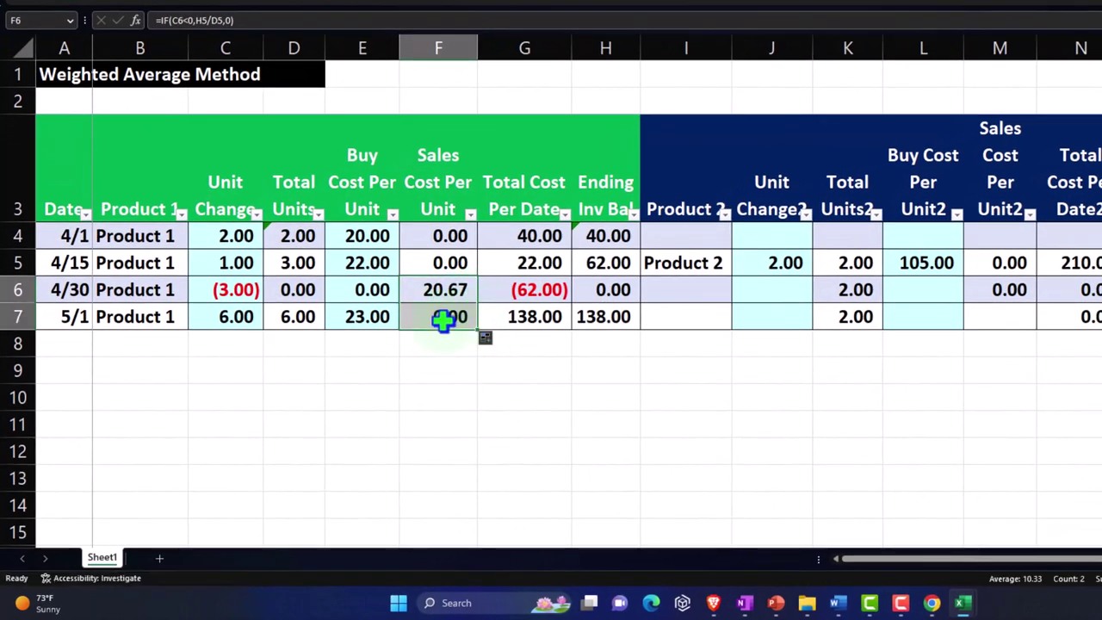
double_click(442, 318)
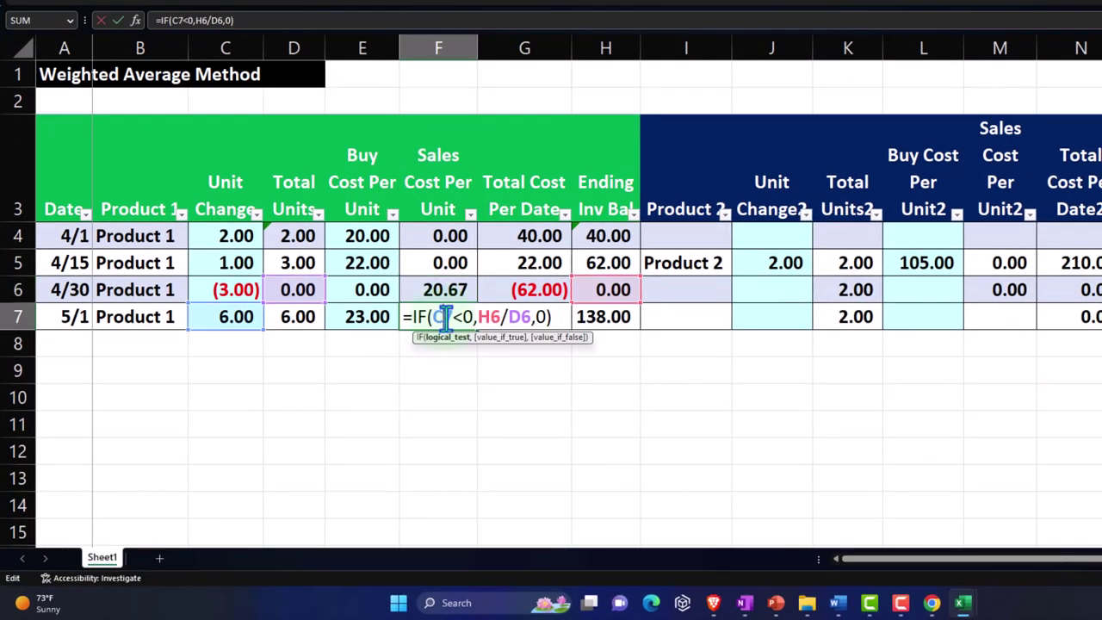
key(Escape)
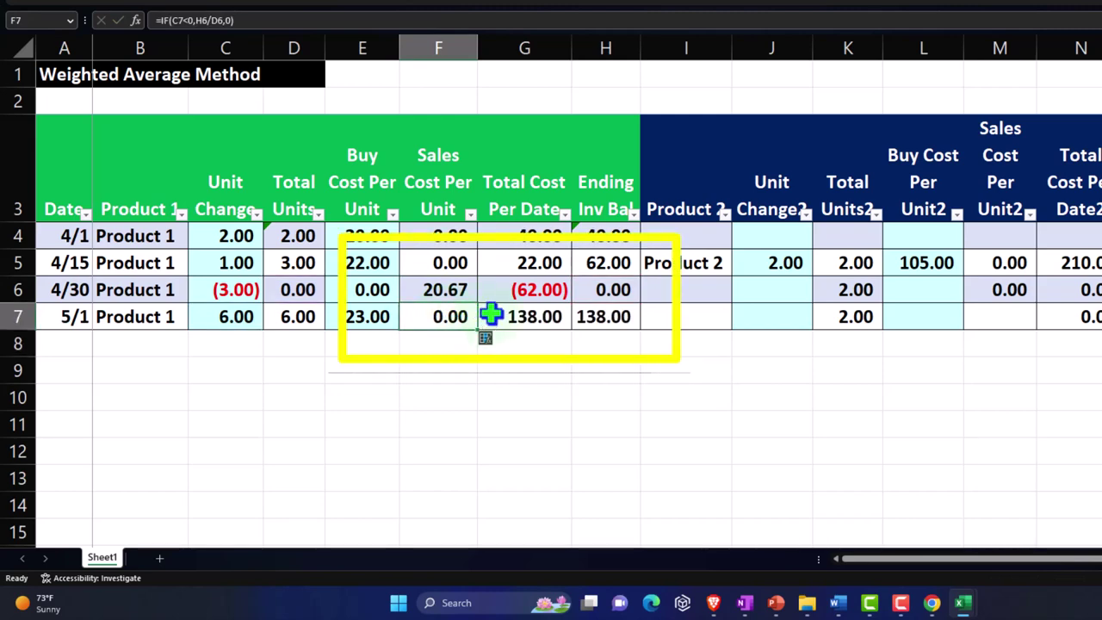
click(603, 292)
click(605, 318)
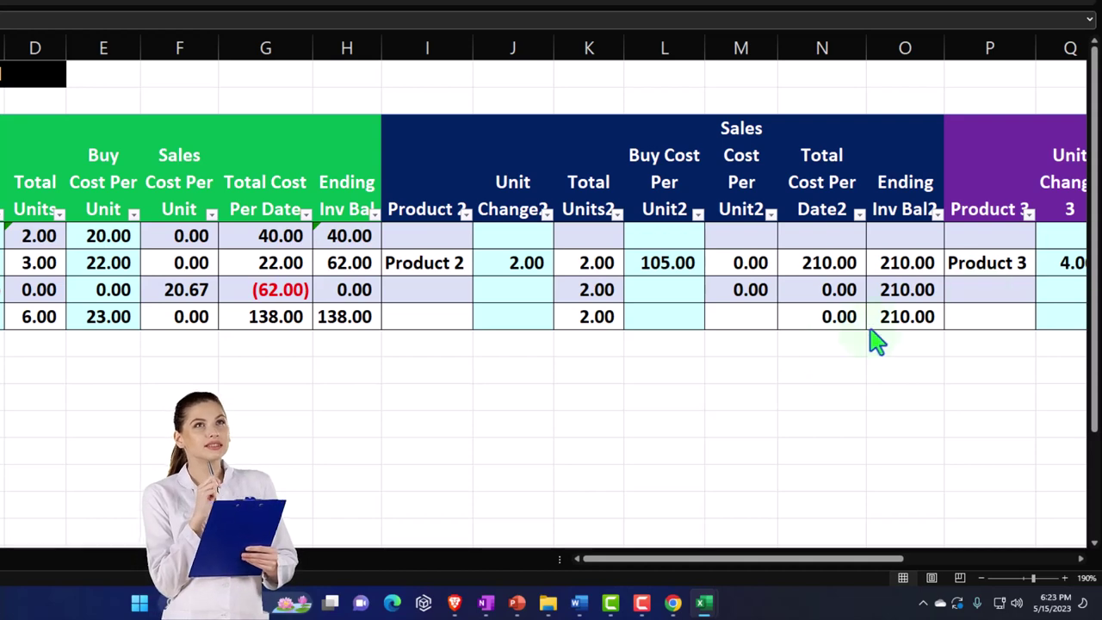
Copy Product 2's sales cost per unit formula from M6 down to the 5/1 row.
click(347, 317)
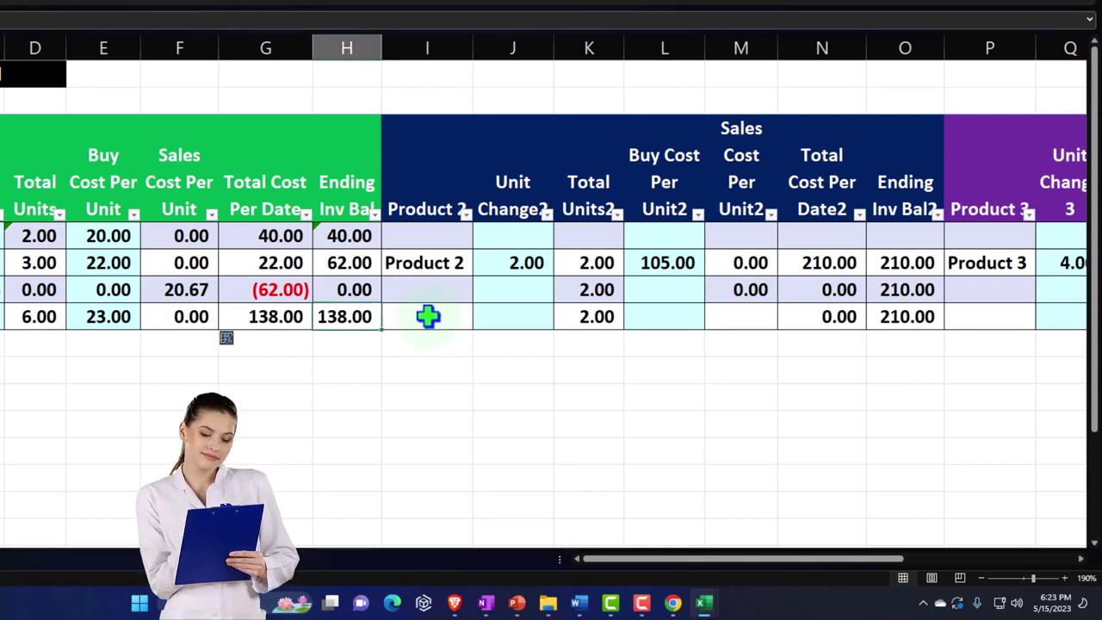
key(Right)
key(Right)
key(Right)
key(Right)
key(Right)
key(Right)
key(Right)
key(Right)
key(Right)
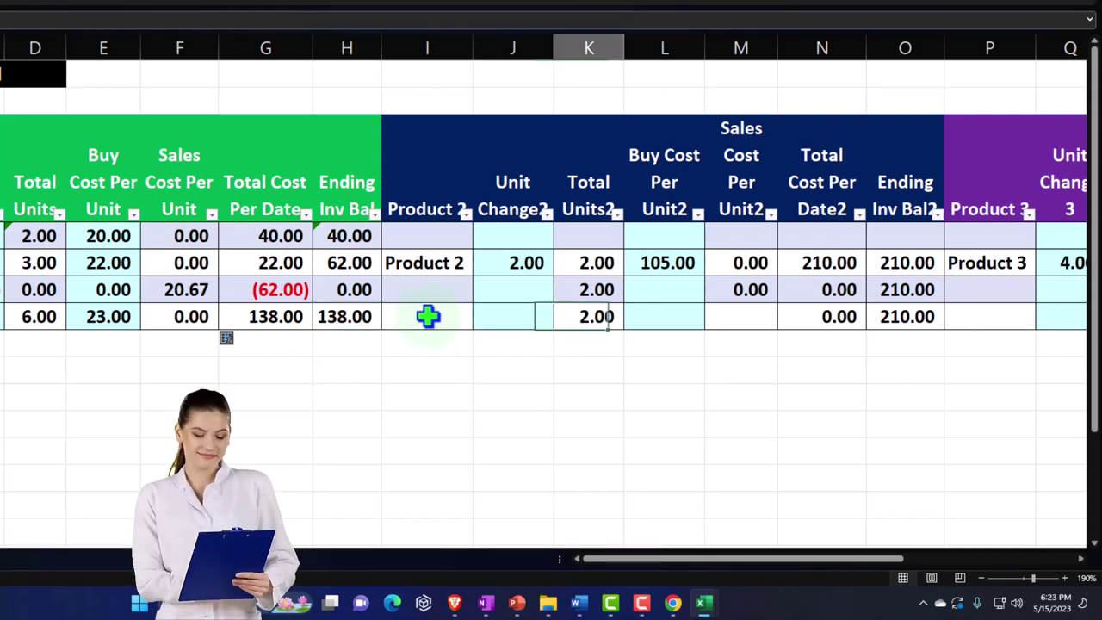
key(Right)
key(Right)
key(Right)
key(Right)
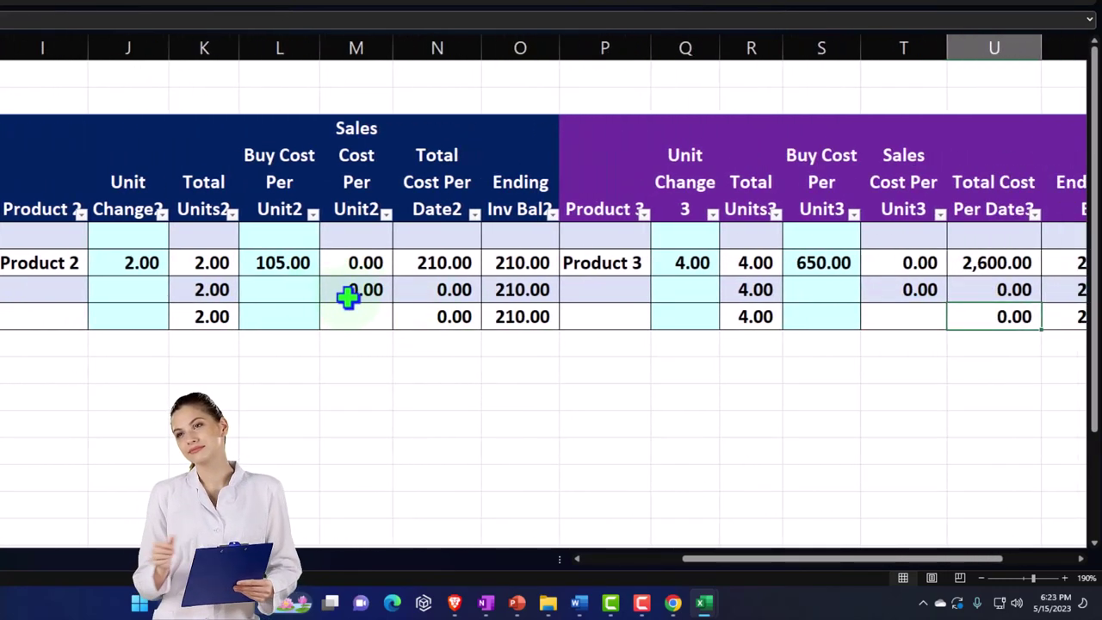
click(342, 297)
drag(396, 327, 396, 329)
Copy Product 3's sales cost per unit formula from T6 down to the 5/1 row.
click(446, 296)
key(Right)
key(Right)
key(Right)
key(Right)
key(Right)
key(Right)
key(Right)
key(Right)
key(Right)
key(Right)
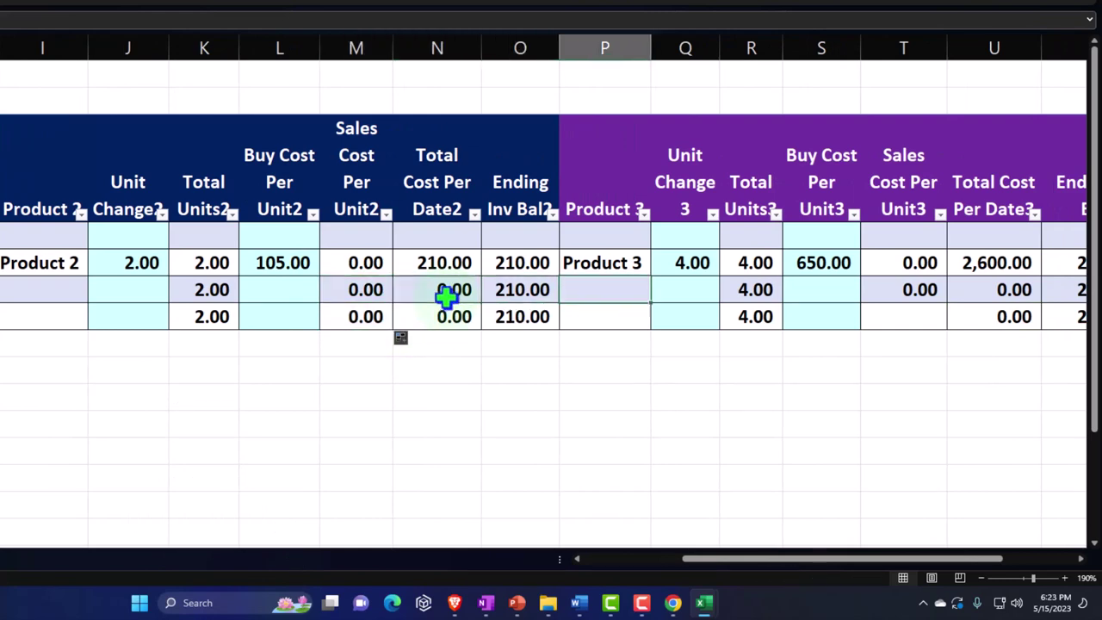
key(Right)
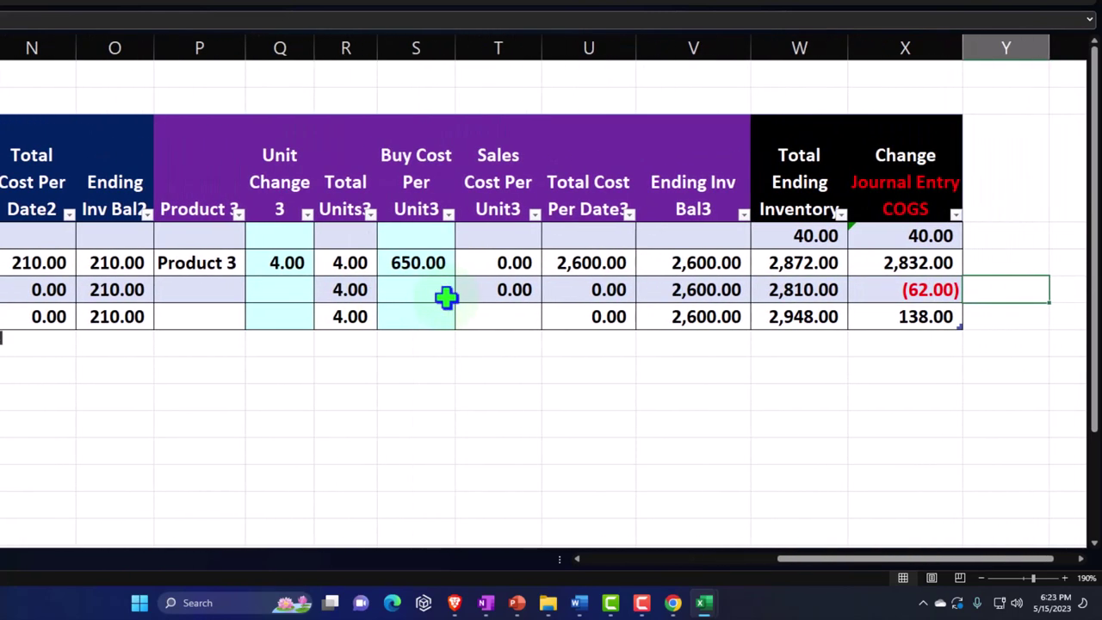
click(533, 298)
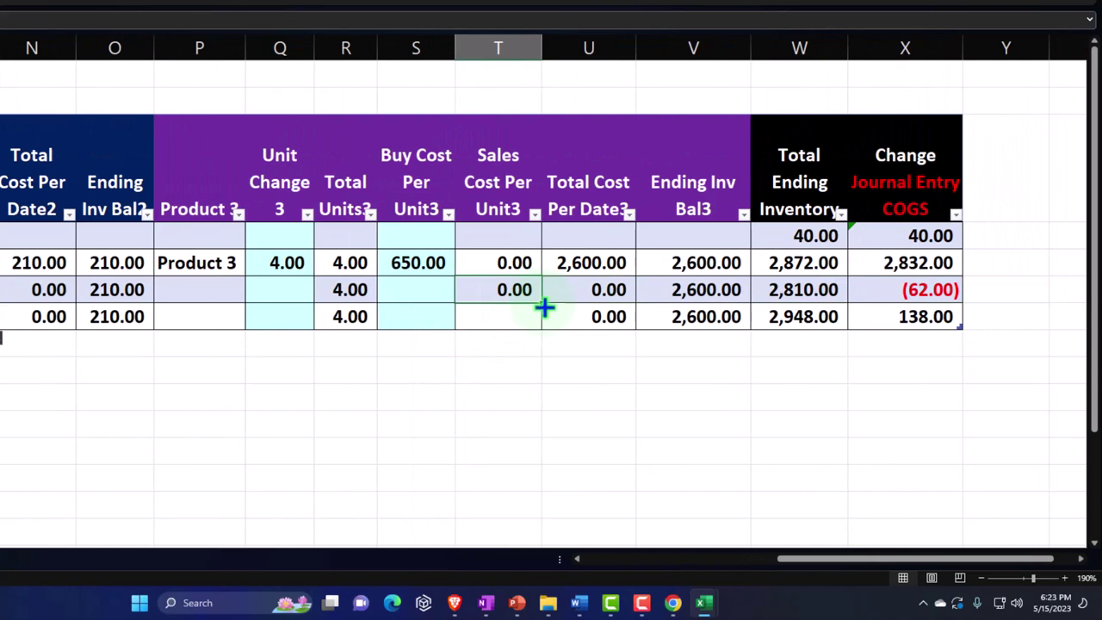
drag(542, 320, 543, 321)
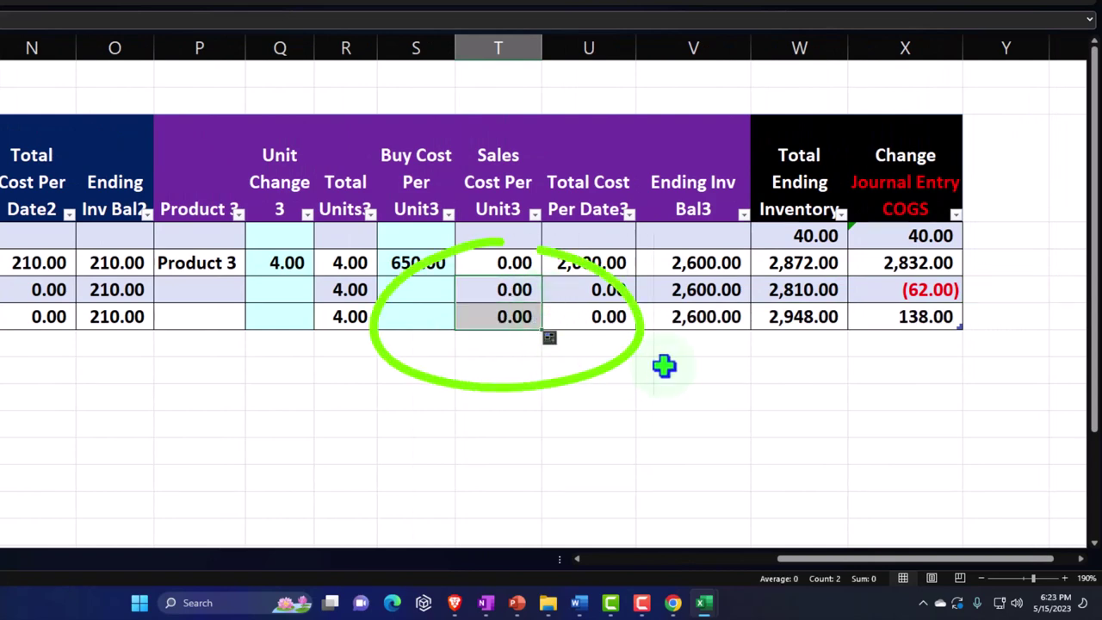
Review the total ending inventory and journal entry change formulas in the 5/1 row.
double_click(817, 317)
drag(843, 558, 872, 564)
key(Return)
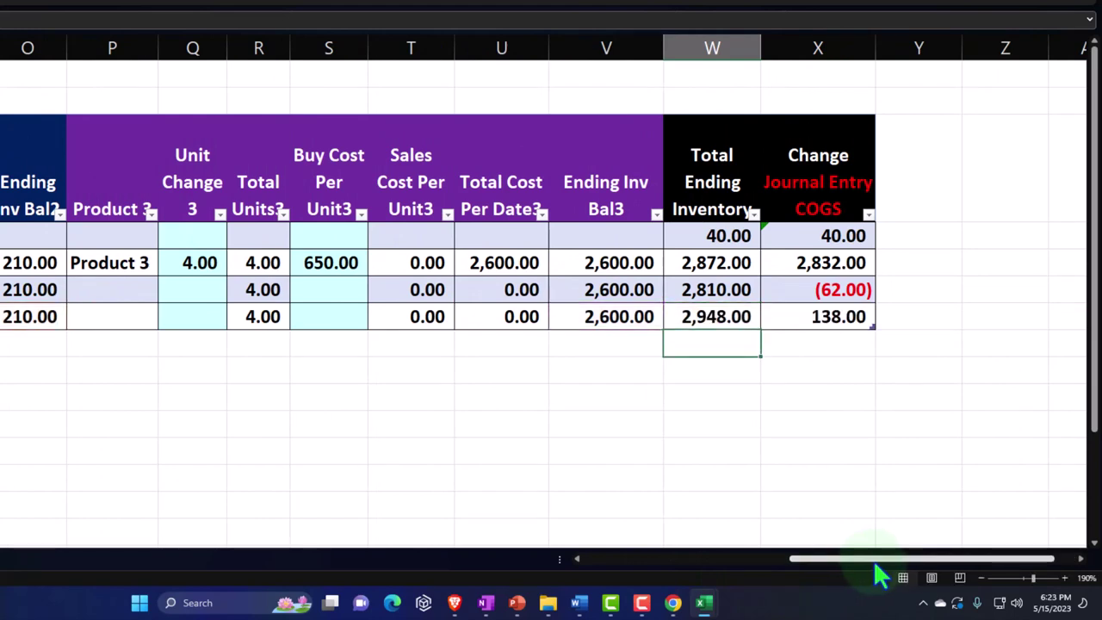
double_click(828, 317)
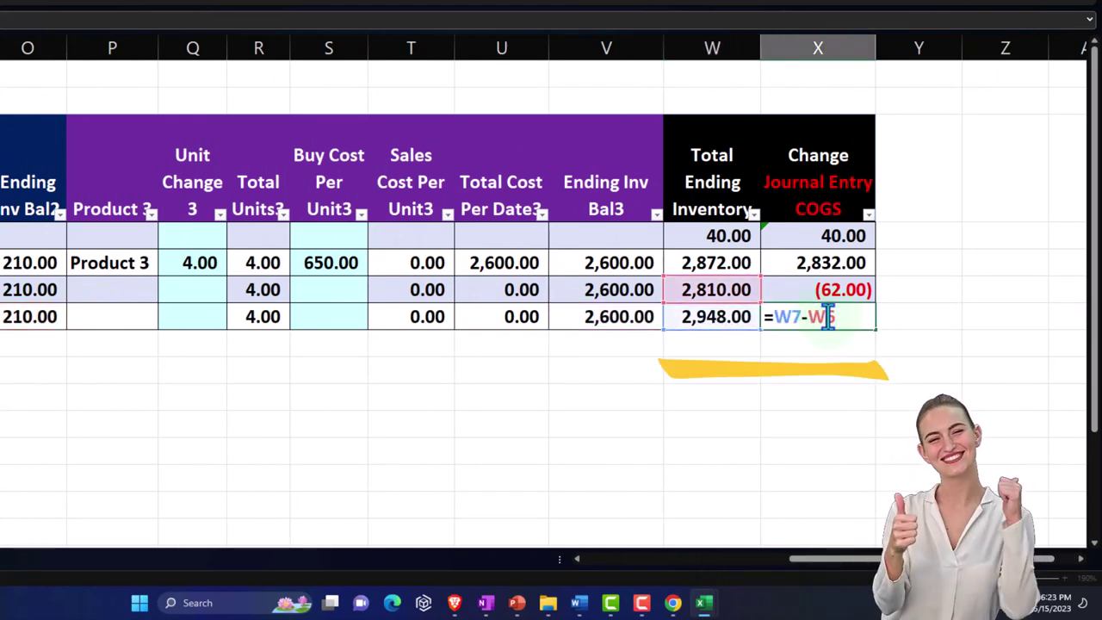
key(Return)
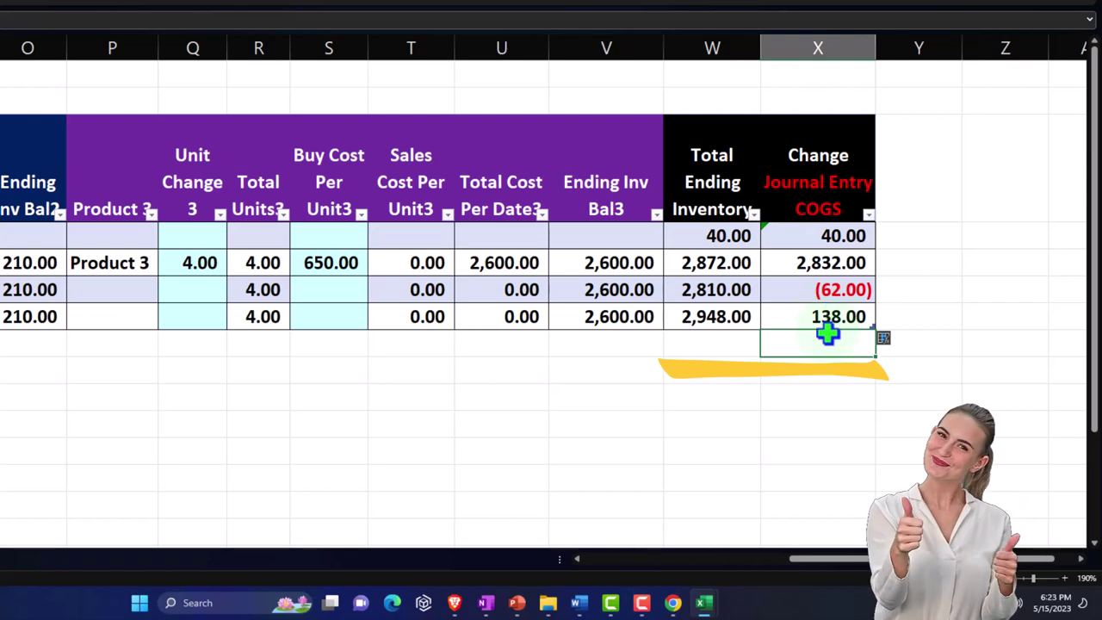
click(821, 317)
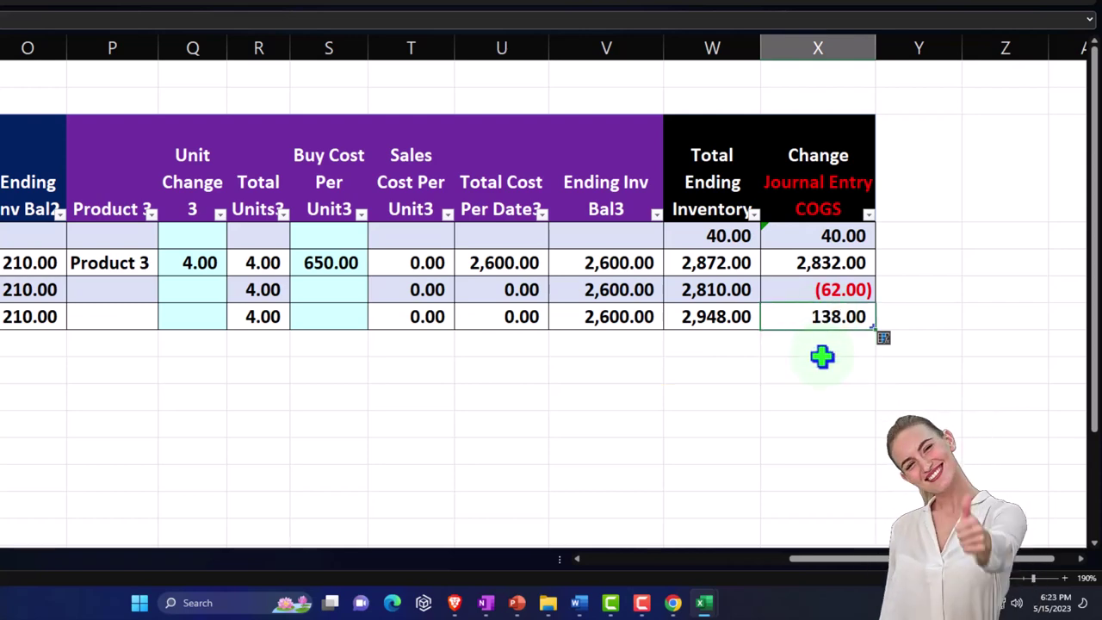
Compare Product 1's 5/1 total cost with the 5/1 journal entry change and the total ending inventory of 4/30 and 5/1.
drag(857, 568, 576, 561)
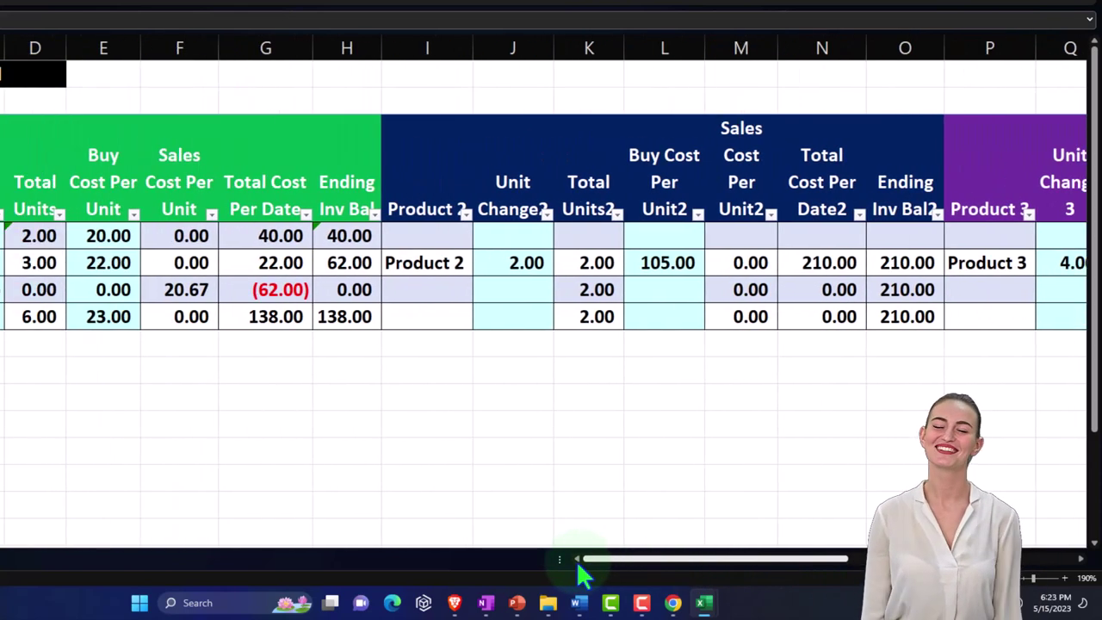
click(287, 317)
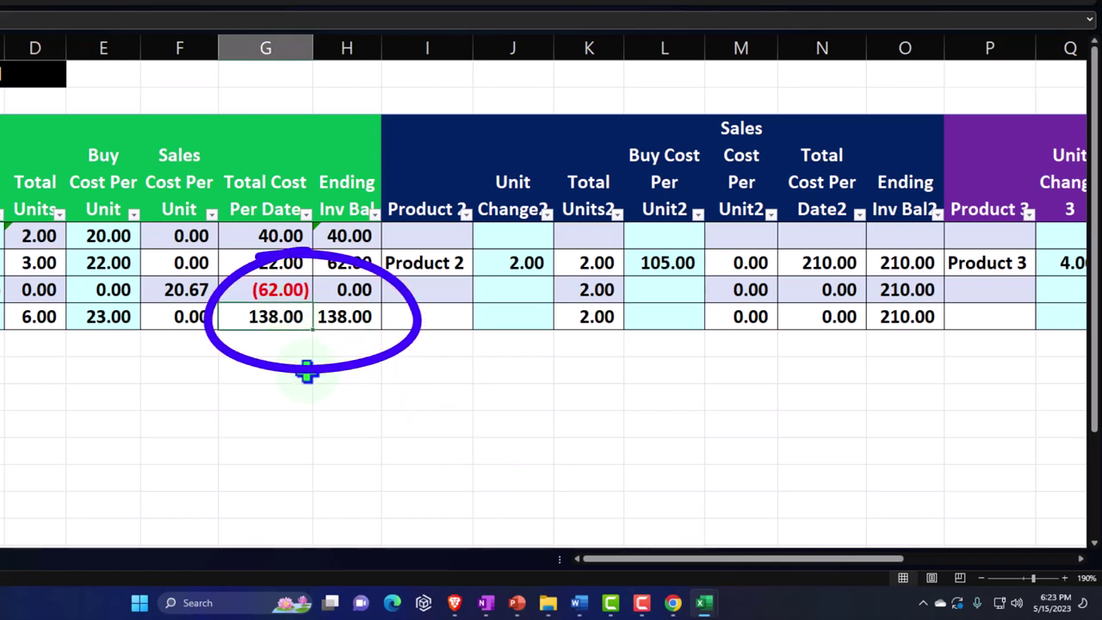
drag(783, 564, 1024, 564)
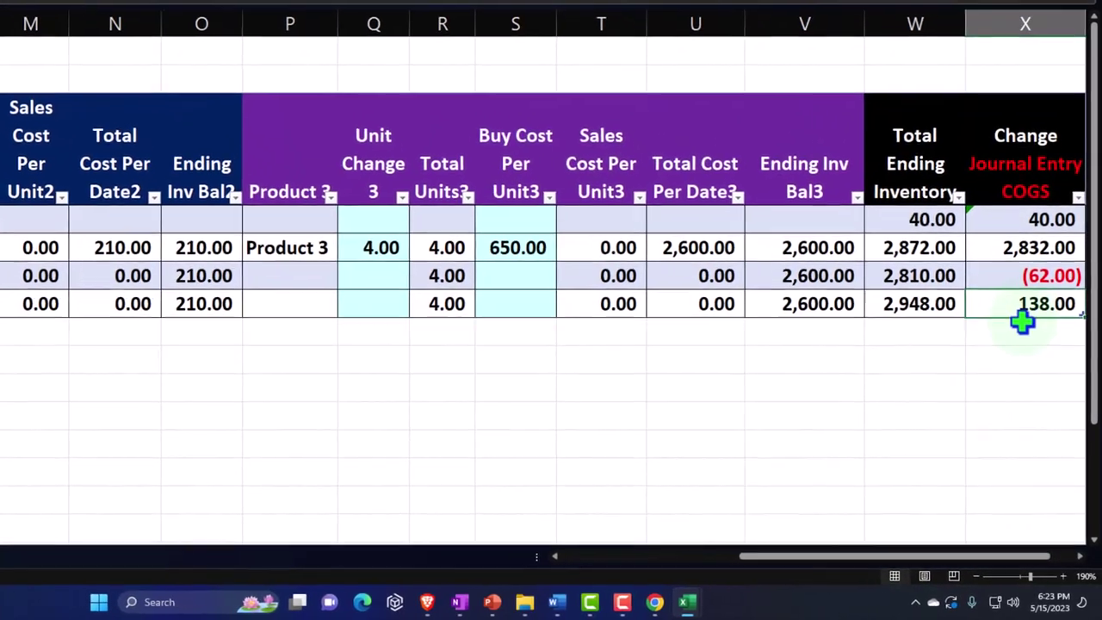
click(923, 317)
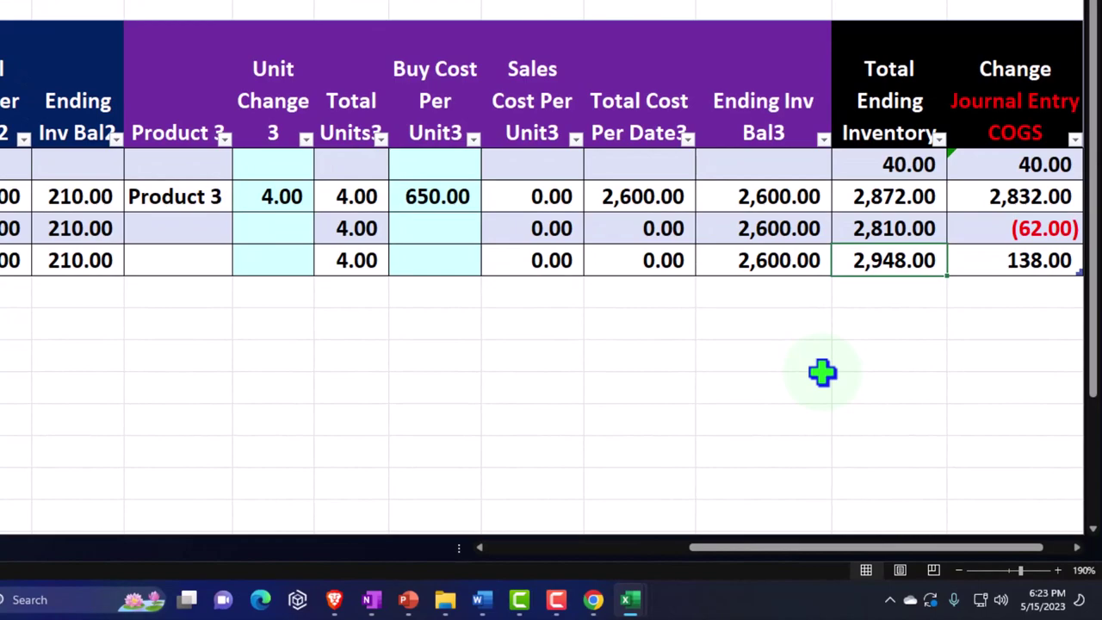
click(876, 226)
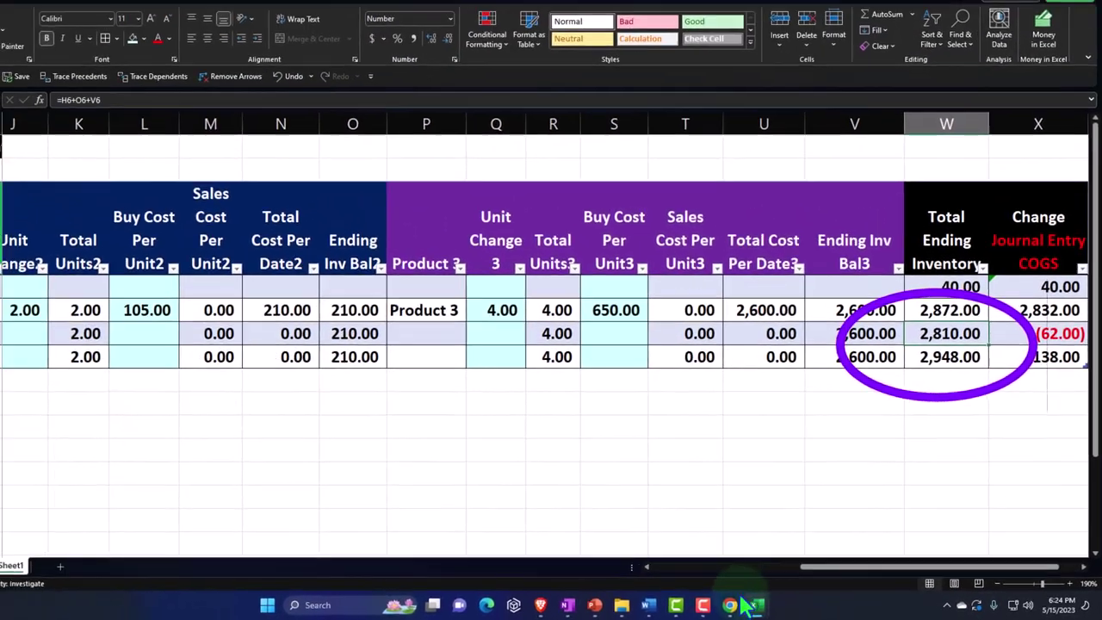
Switch to Chrome and check the Inventory Asset balance on the QuickBooks balance sheet.
mouse_move(747, 602)
click(684, 584)
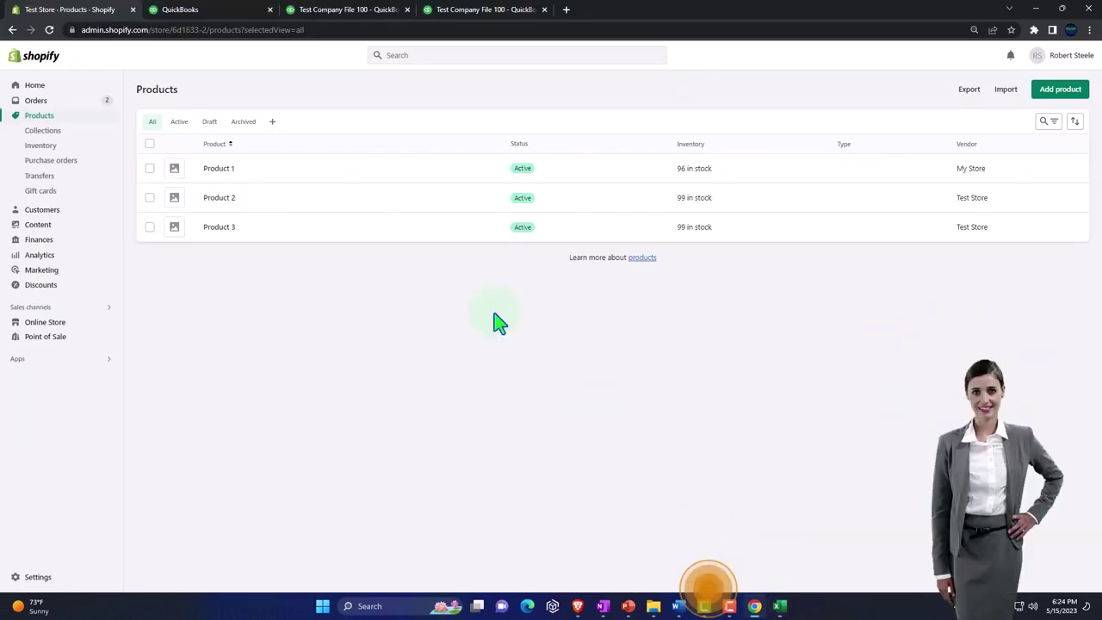
click(195, 14)
click(349, 12)
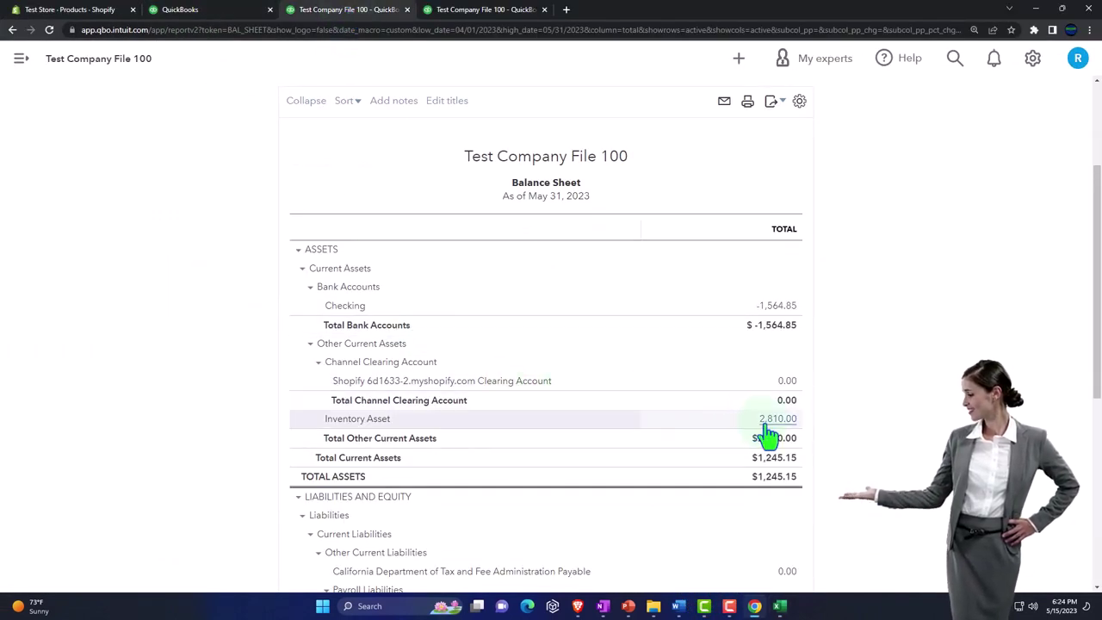
Start a new QuickBooks expense for payee Vendor 1 with payment date 05/01/2023.
click(222, 12)
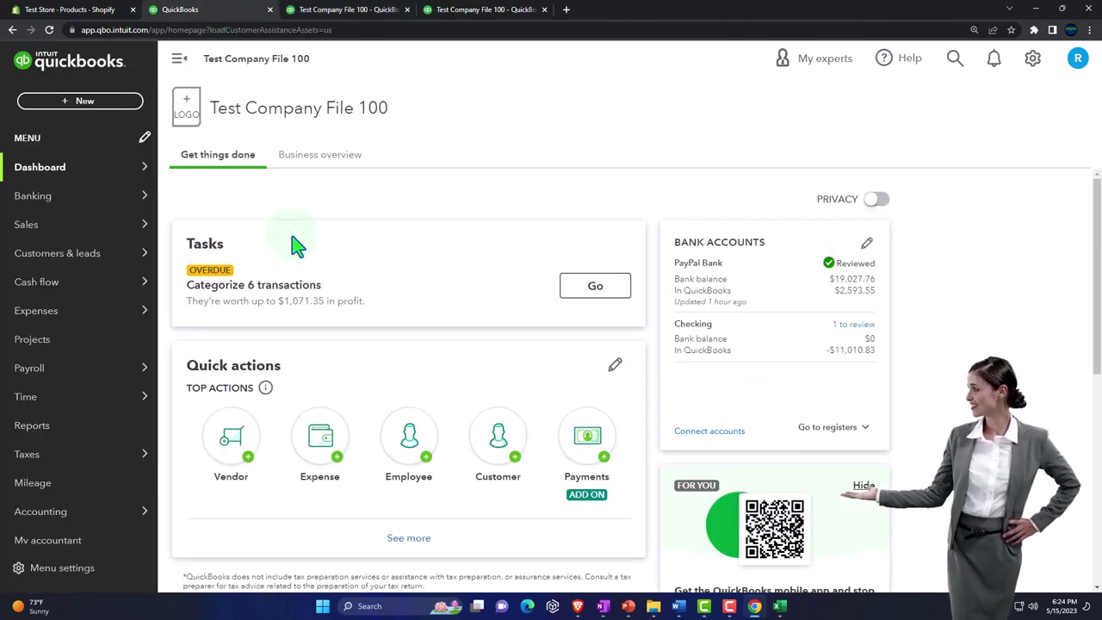
click(84, 103)
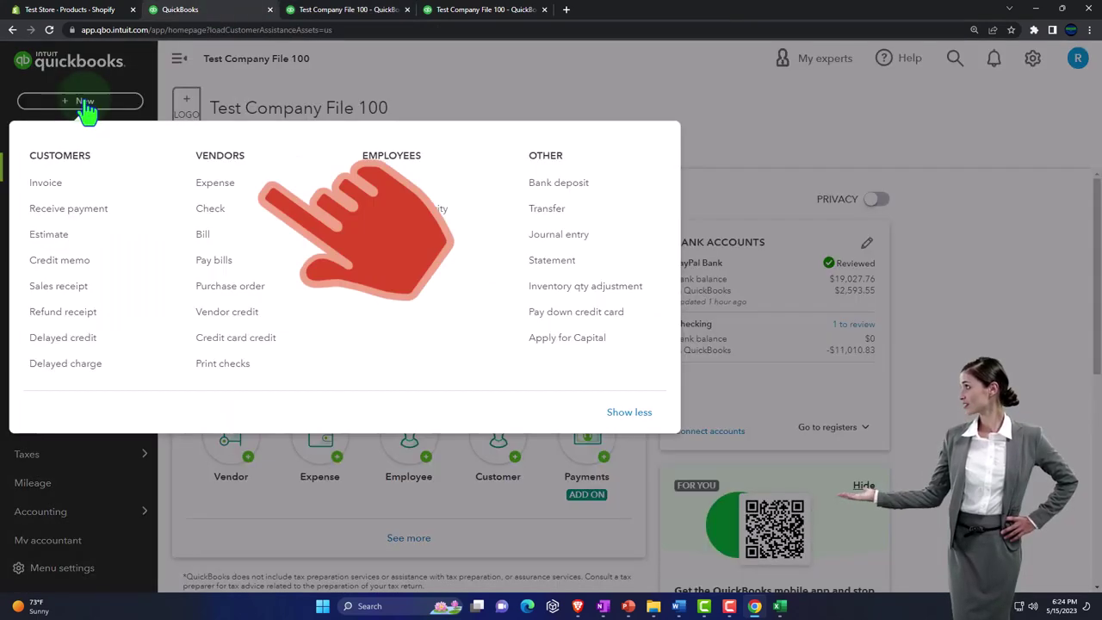
click(215, 184)
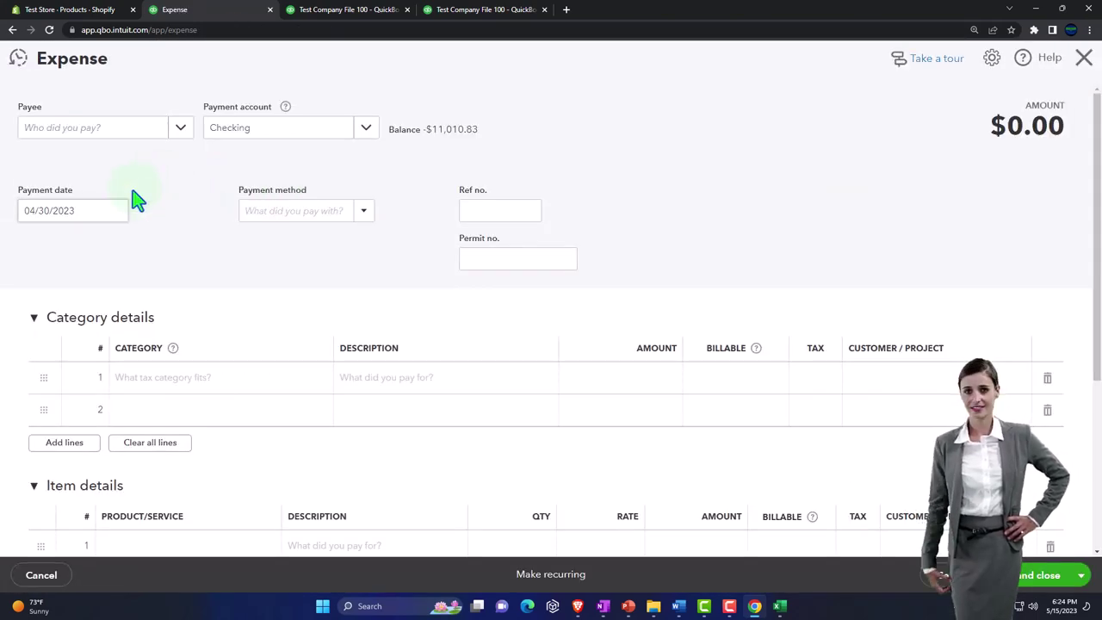
click(99, 144)
click(77, 234)
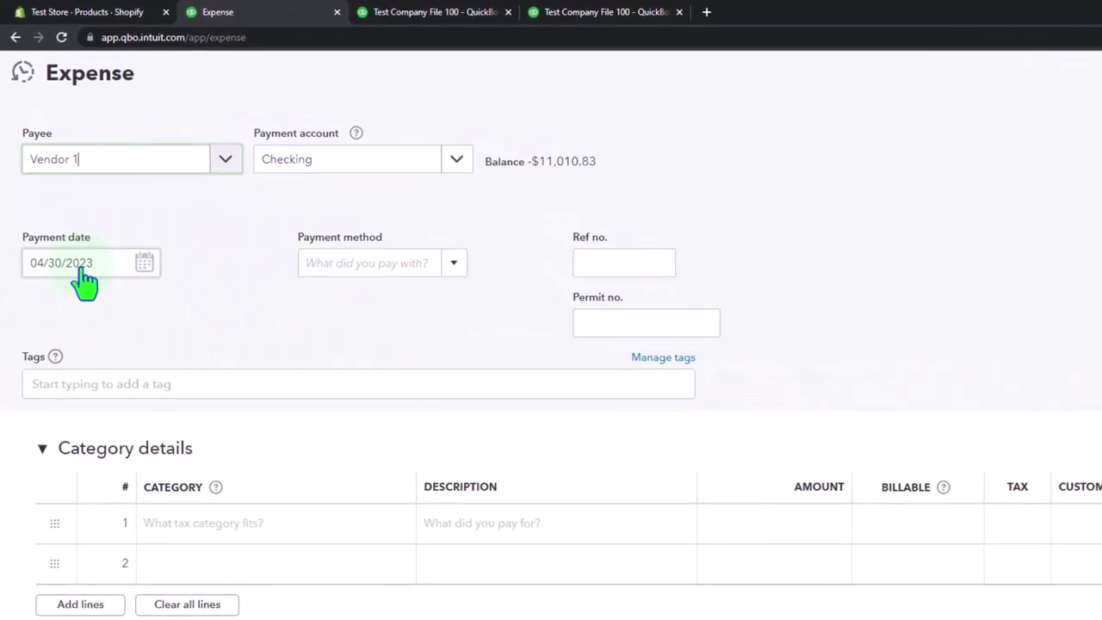
click(82, 270)
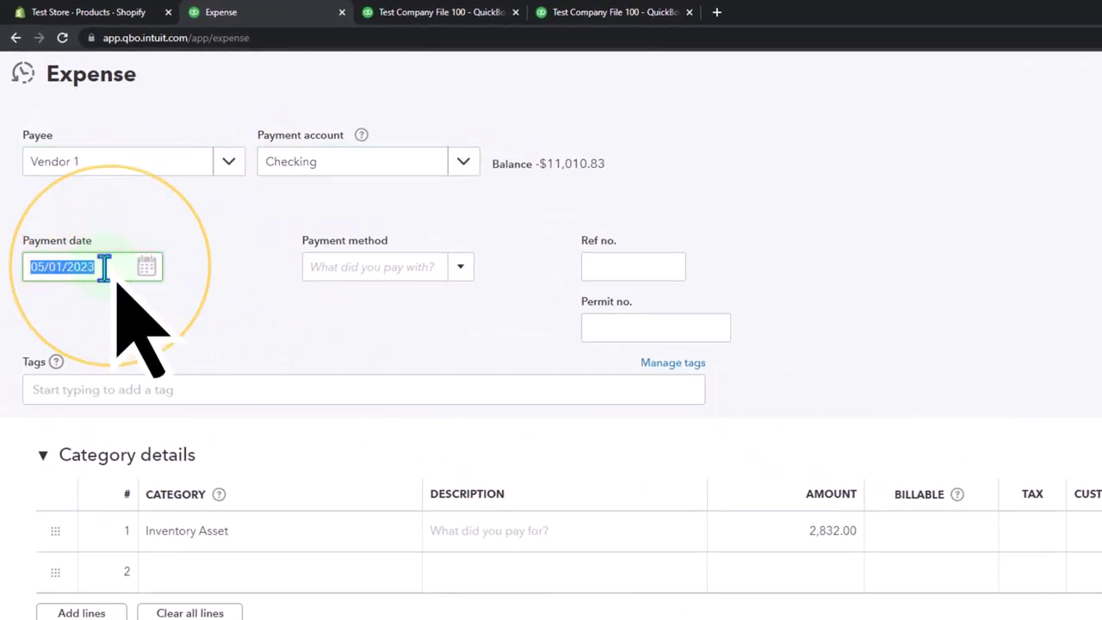
text(05/01/2023)
key(Tab)
key(Tab)
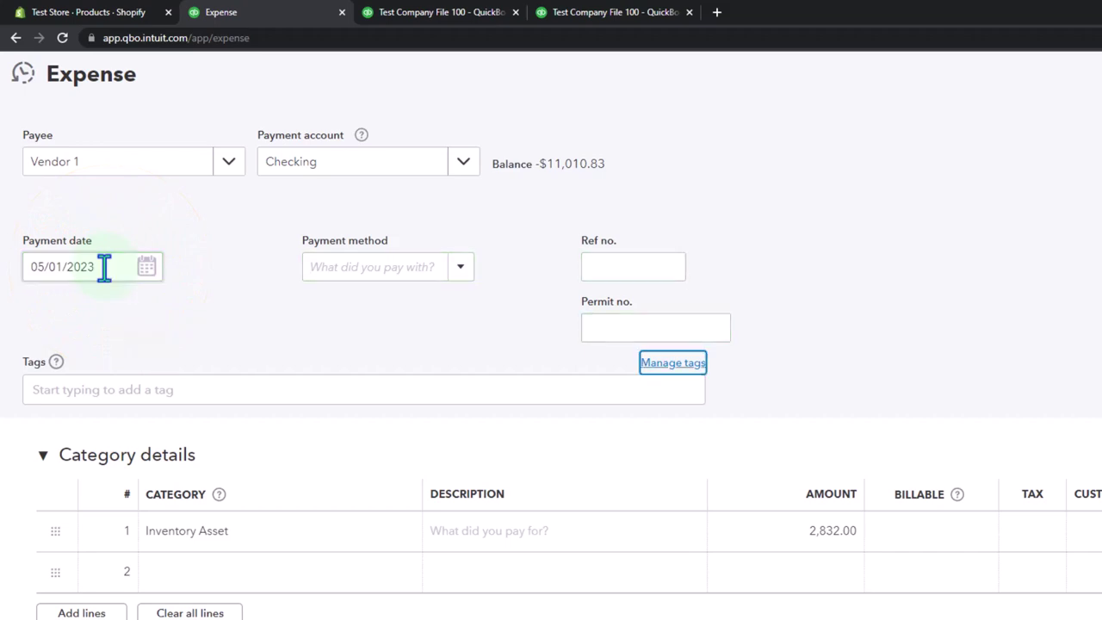
Switch to the student file workbook in Excel and look up the journal entry change in the 5/1 row.
click(823, 532)
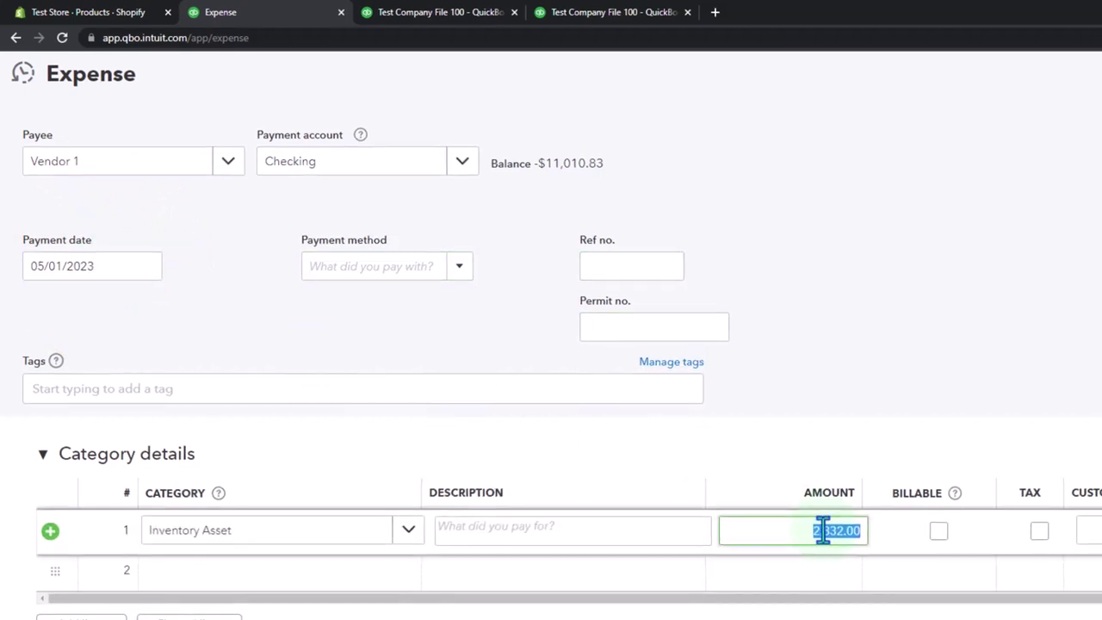
mouse_move(990, 619)
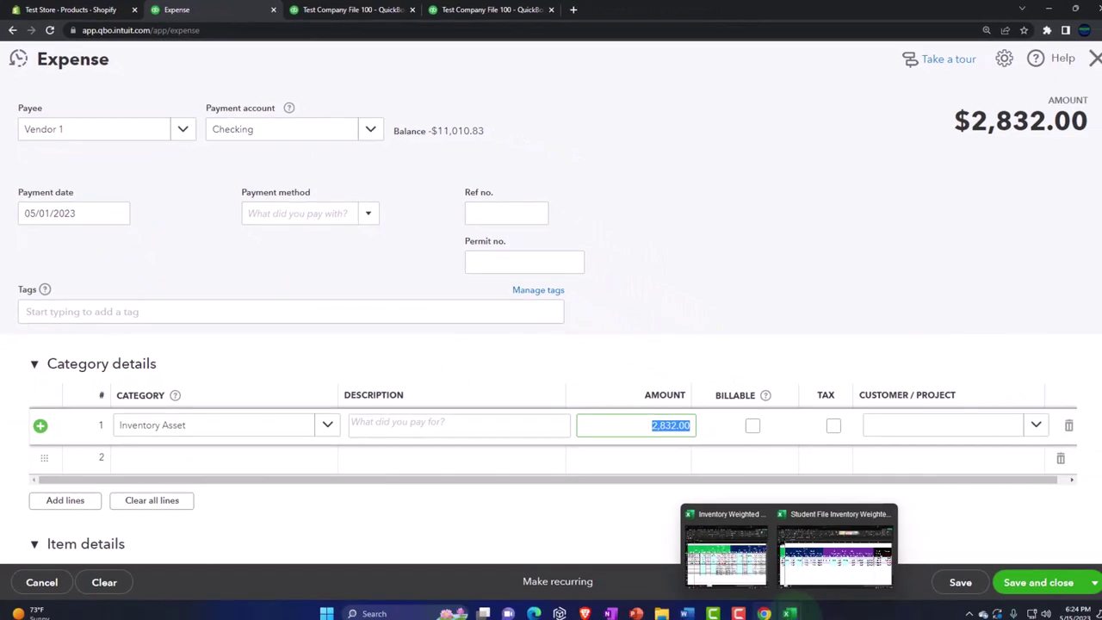
click(827, 560)
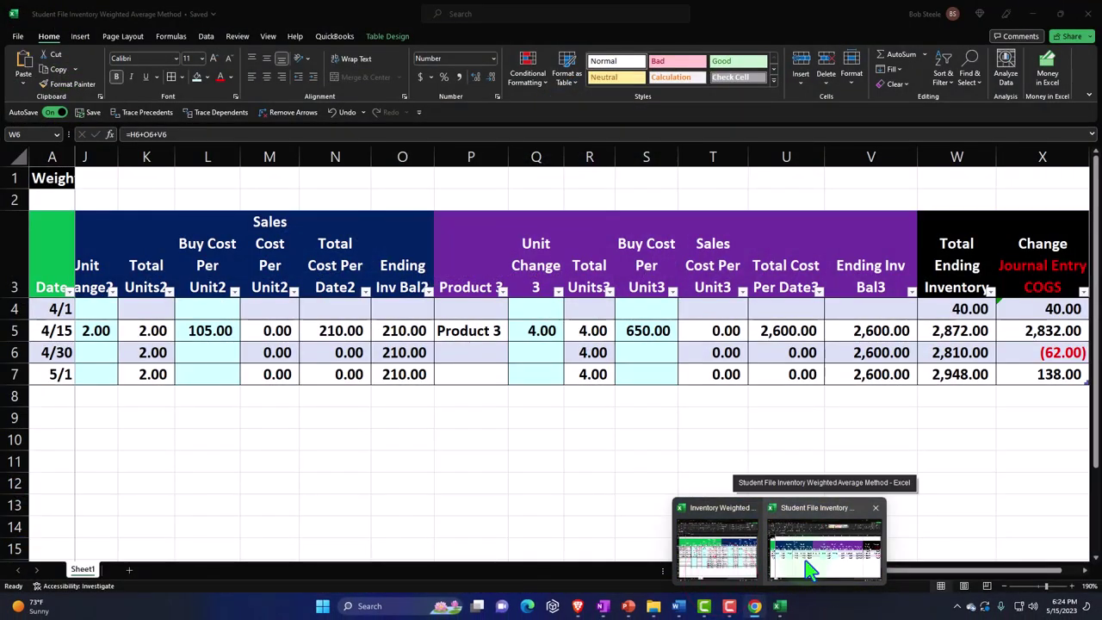
click(839, 401)
key(Right)
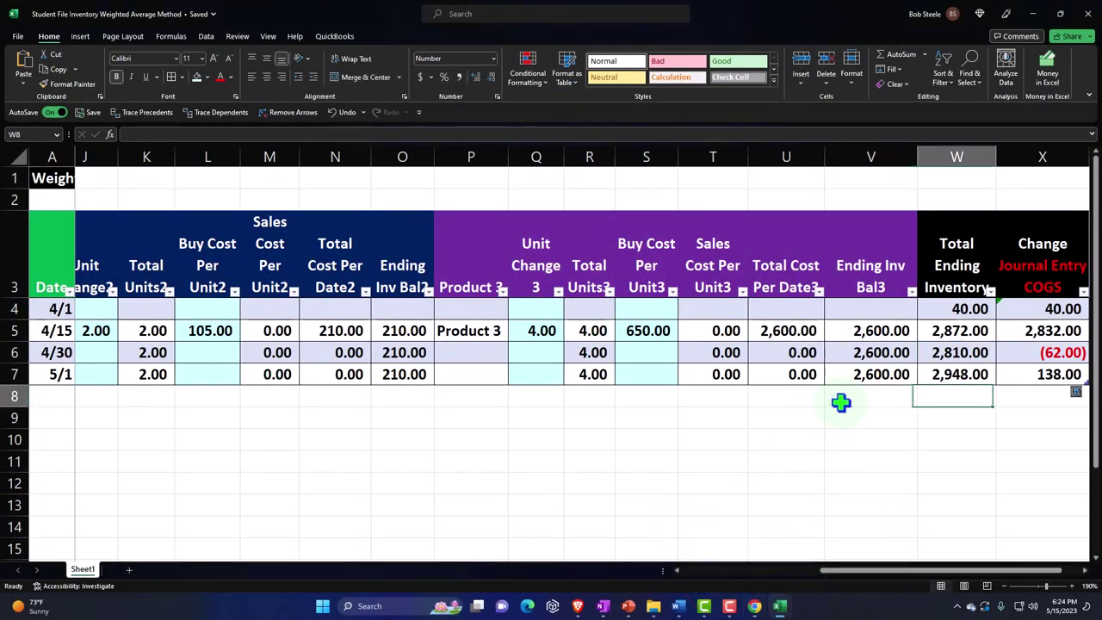
key(Right)
key(Up)
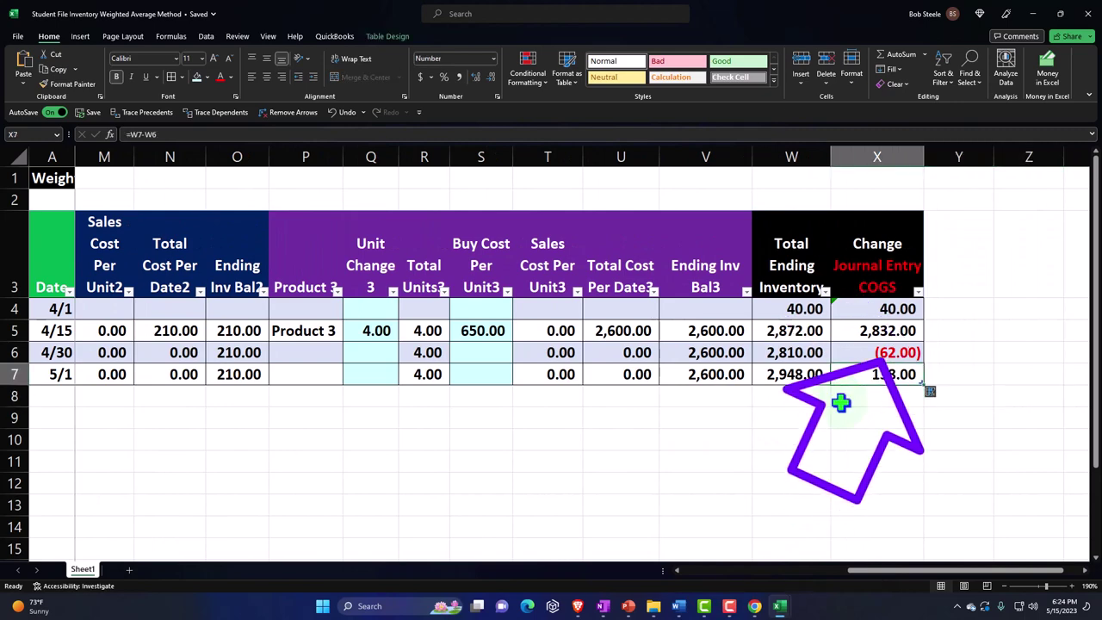
Return to the QuickBooks expense, set the Inventory Asset line amount to 138.00, and save and close it.
click(1031, 14)
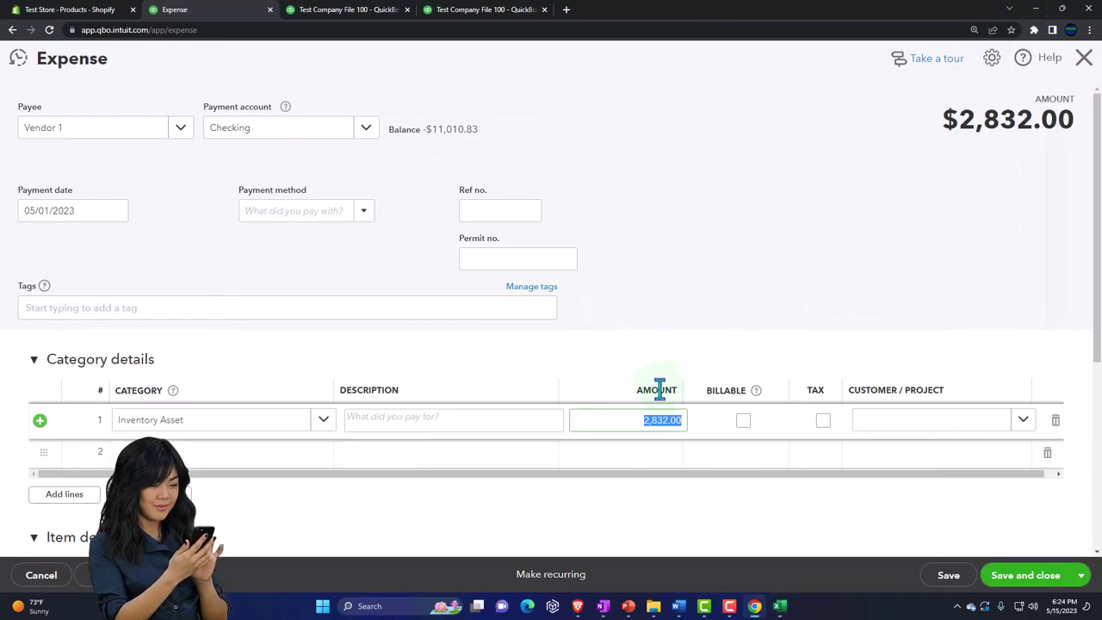
click(782, 404)
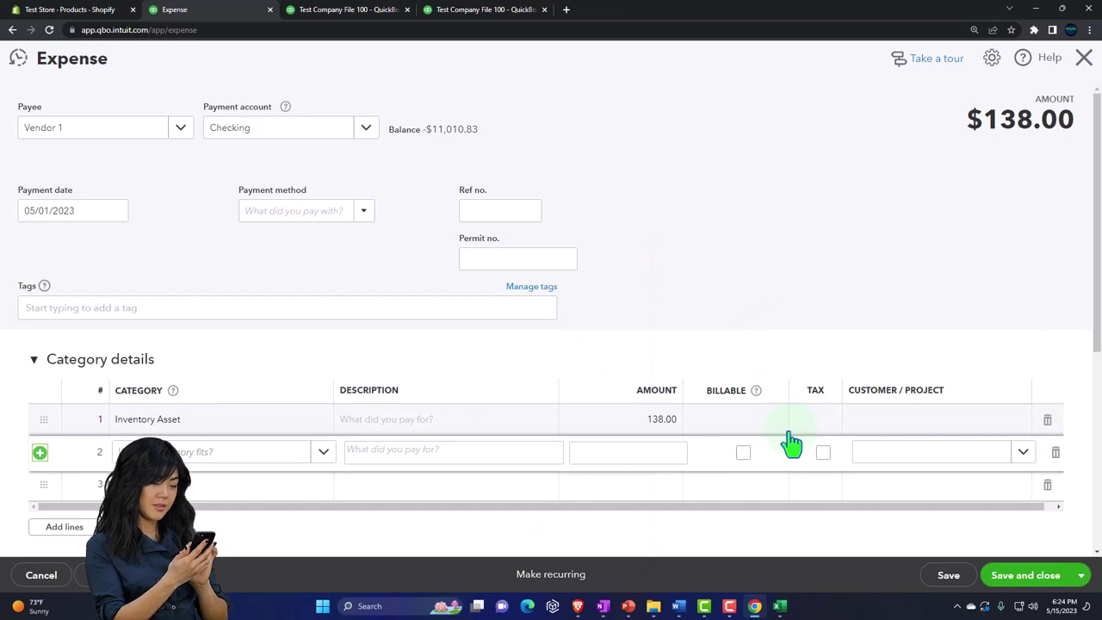
click(999, 577)
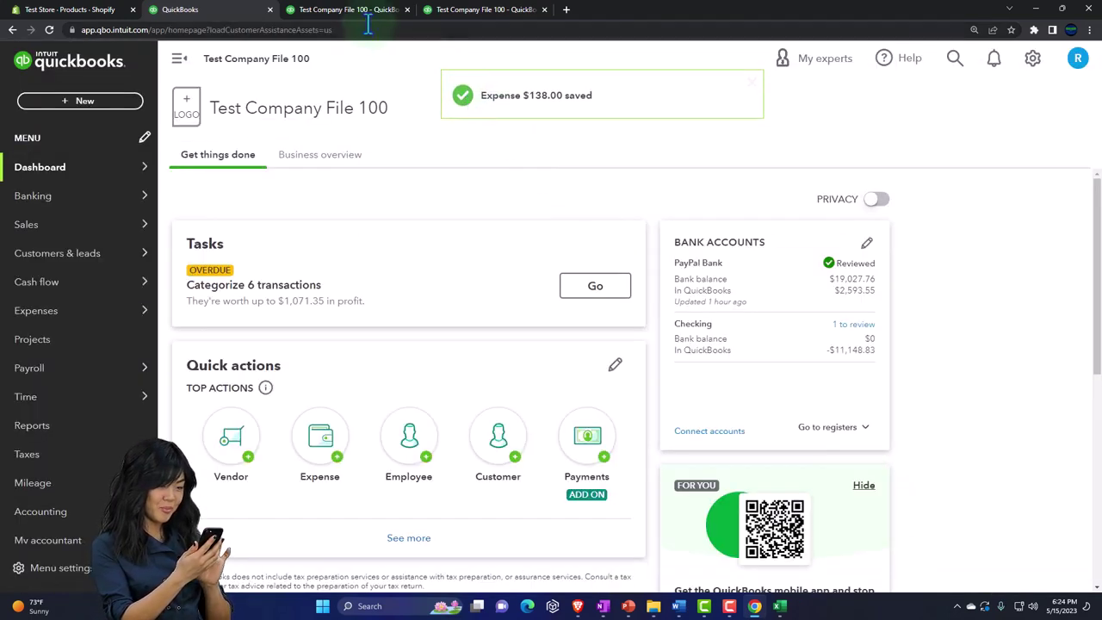
Rerun the QuickBooks balance sheet and check the Inventory Asset balance.
click(343, 10)
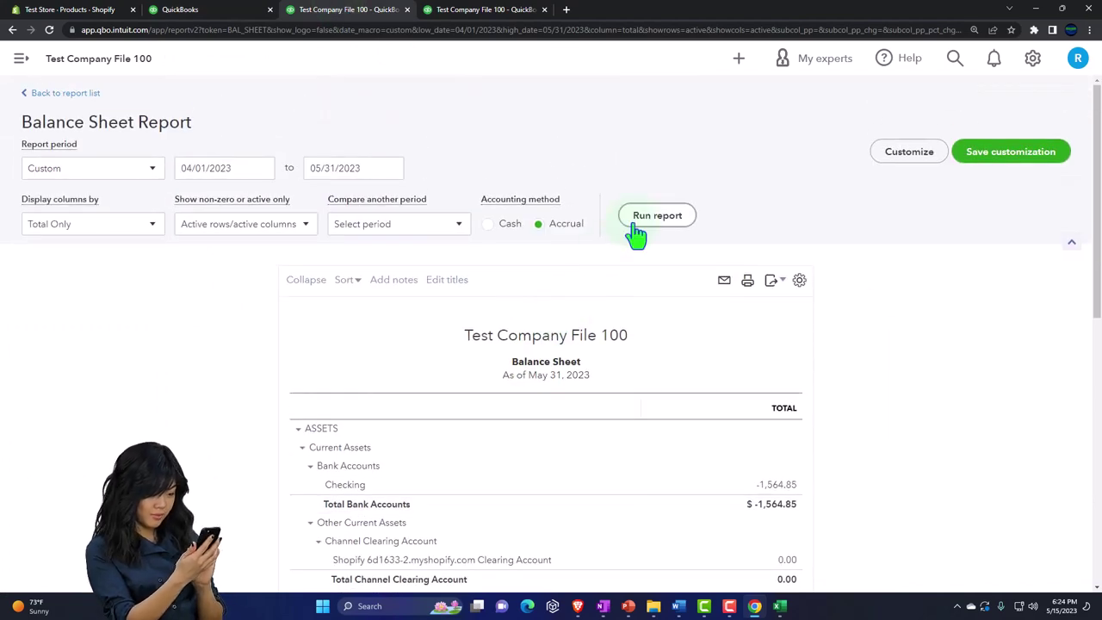
click(634, 227)
scroll(731, 315, down, 2)
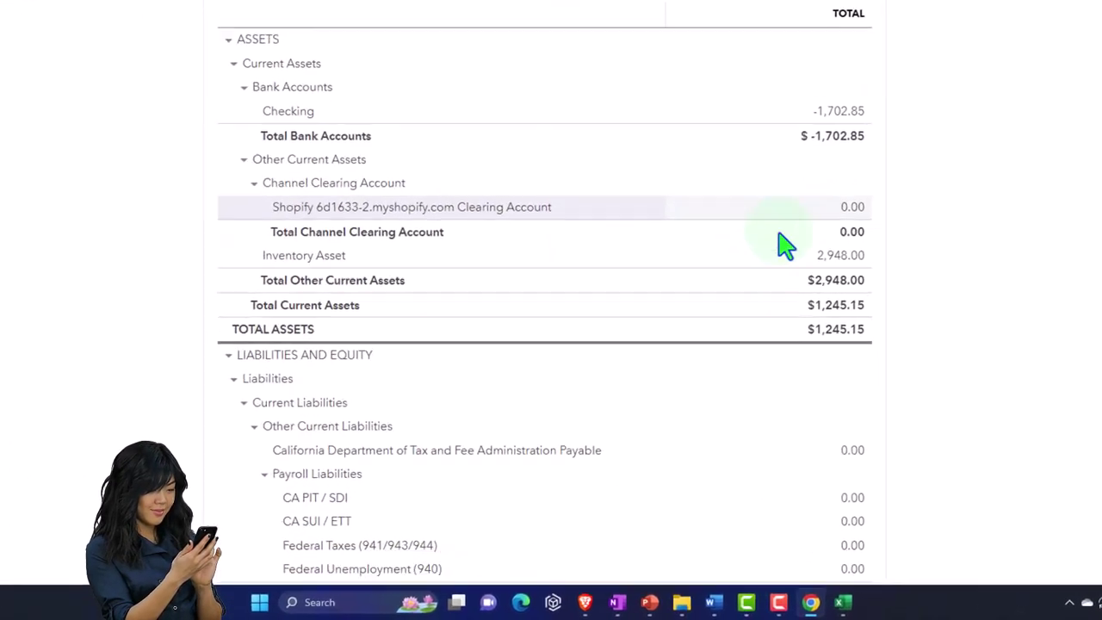
Display the balance sheet columns by Months and rerun the report.
scroll(784, 248, up, 3)
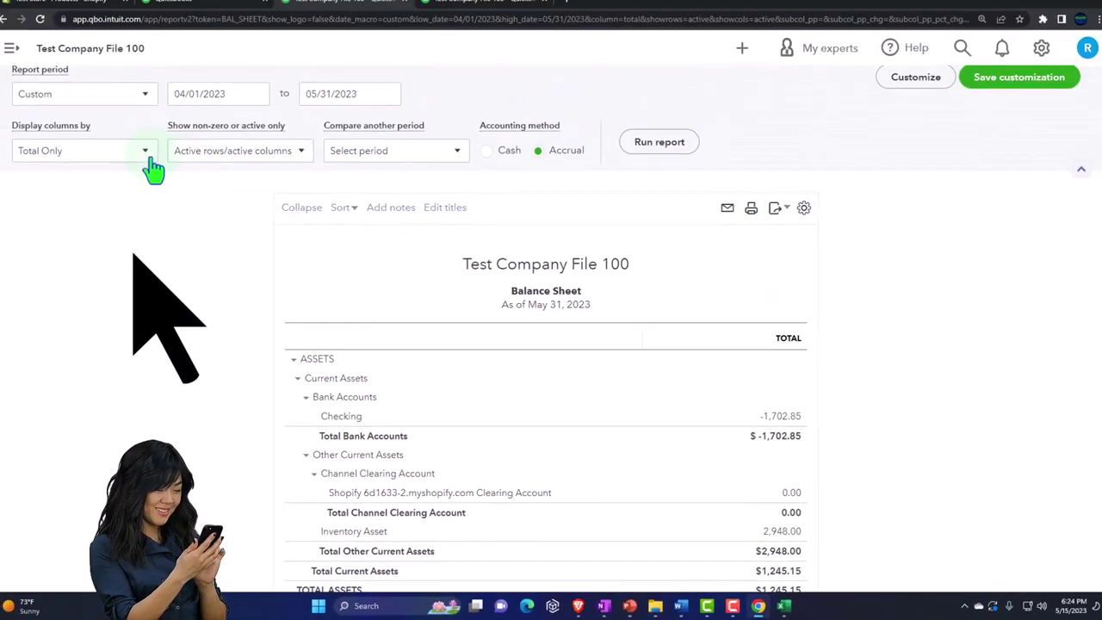
click(150, 160)
click(92, 250)
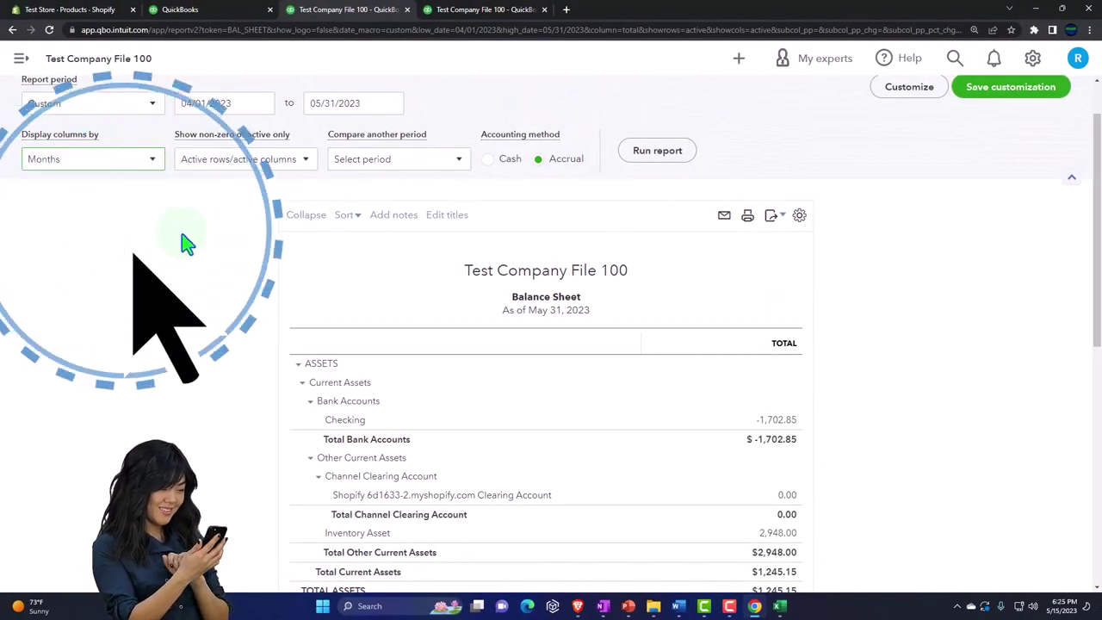
click(661, 155)
scroll(900, 296, down, 2)
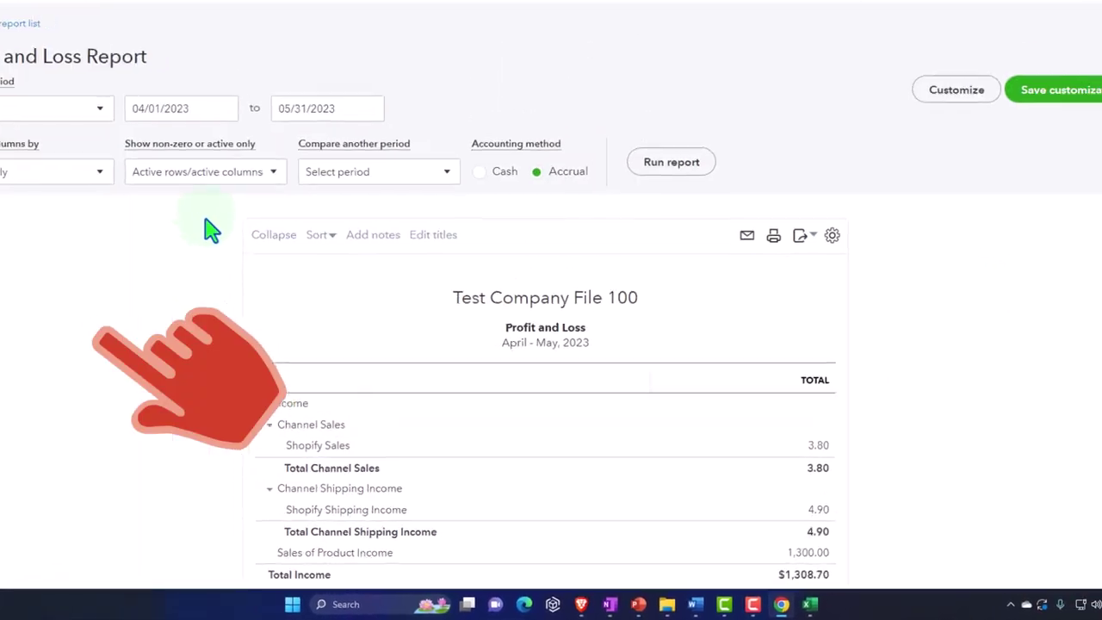
Display the Profit and Loss report by Months, rerun it, and compare April and May income and cost of goods sold.
click(99, 171)
click(105, 320)
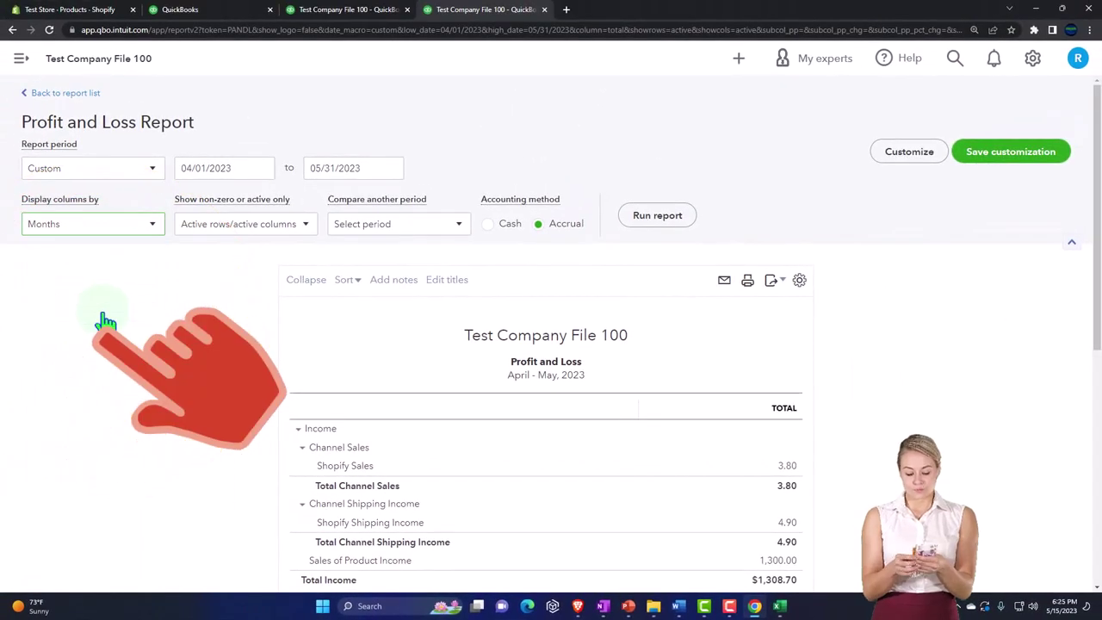
click(654, 217)
scroll(891, 325, down, 2)
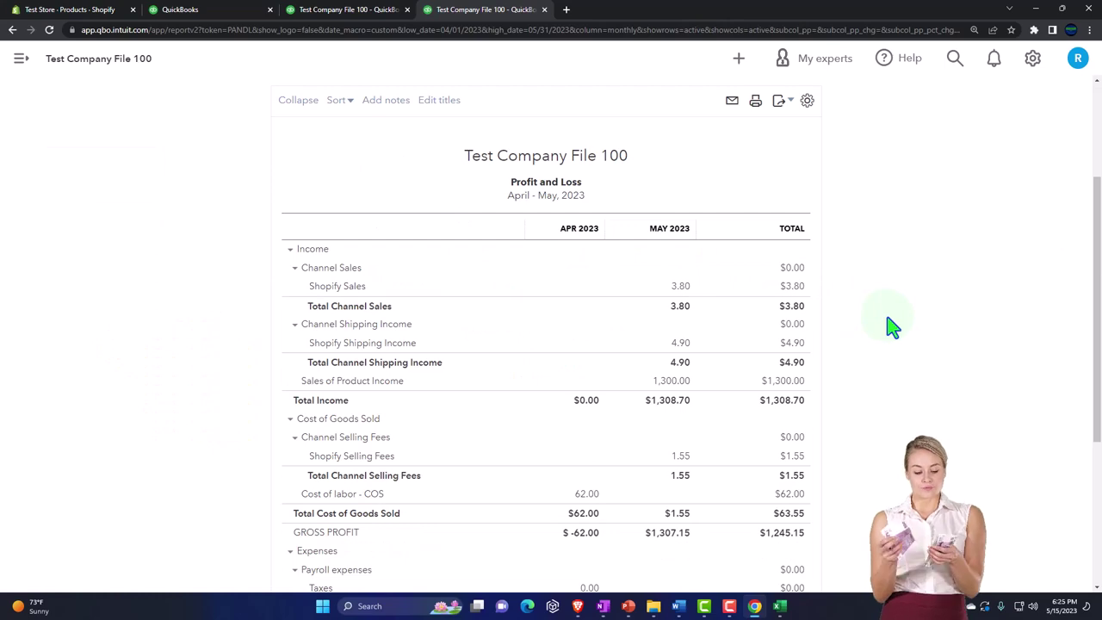
scroll(891, 325, down, 1)
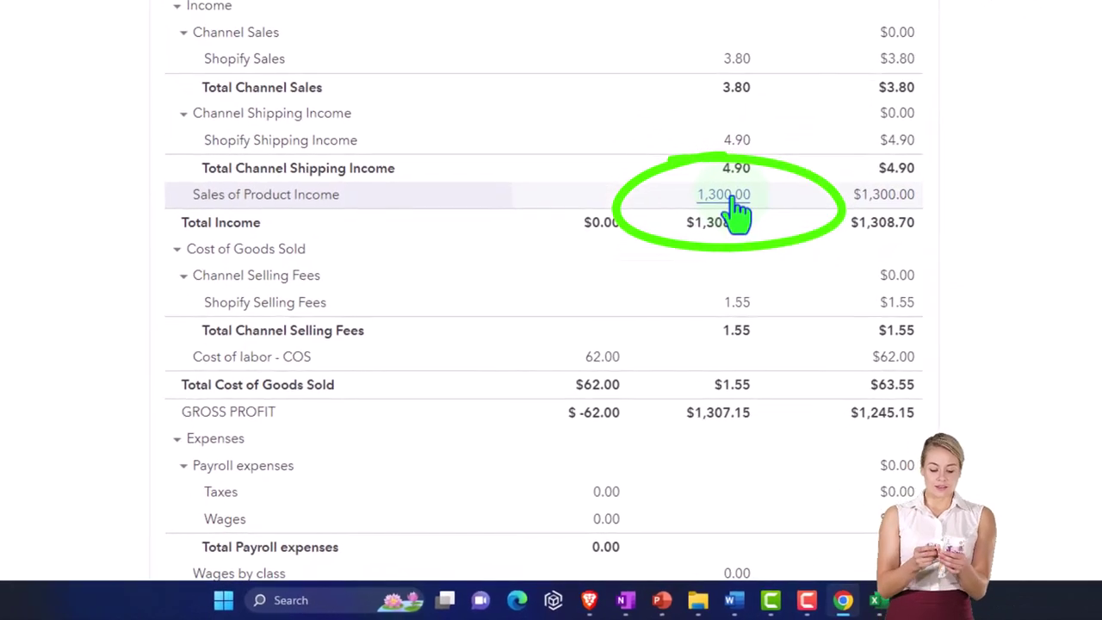
scroll(736, 211, down, 1)
scroll(736, 211, down, 2)
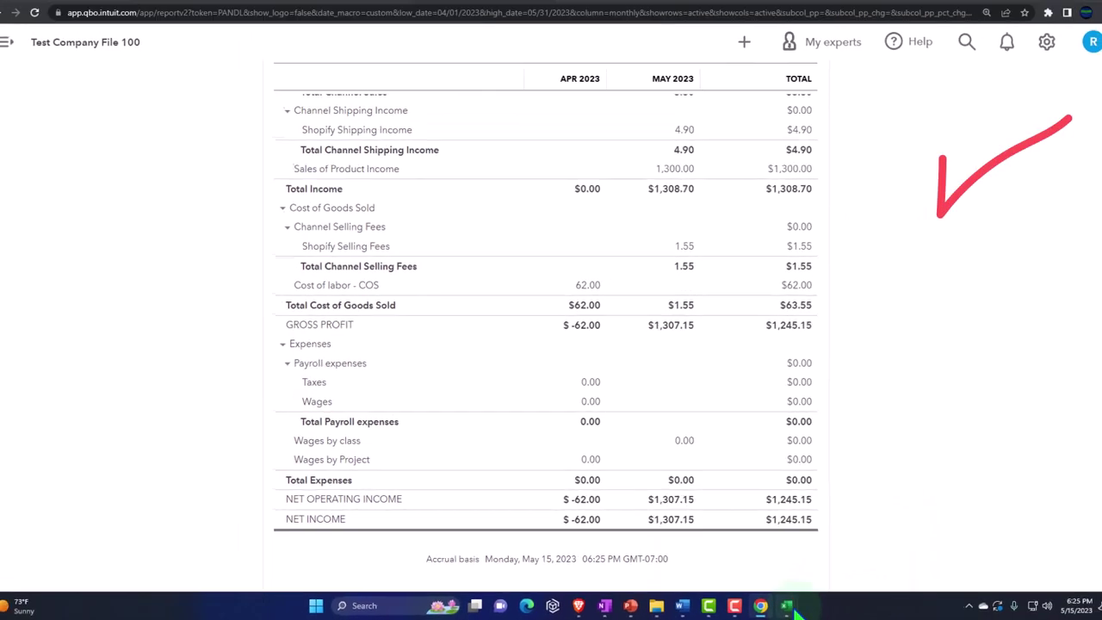
Switch to the student file workbook in Excel and check the total ending inventory in the 5/1 row.
mouse_move(794, 608)
click(818, 569)
click(465, 422)
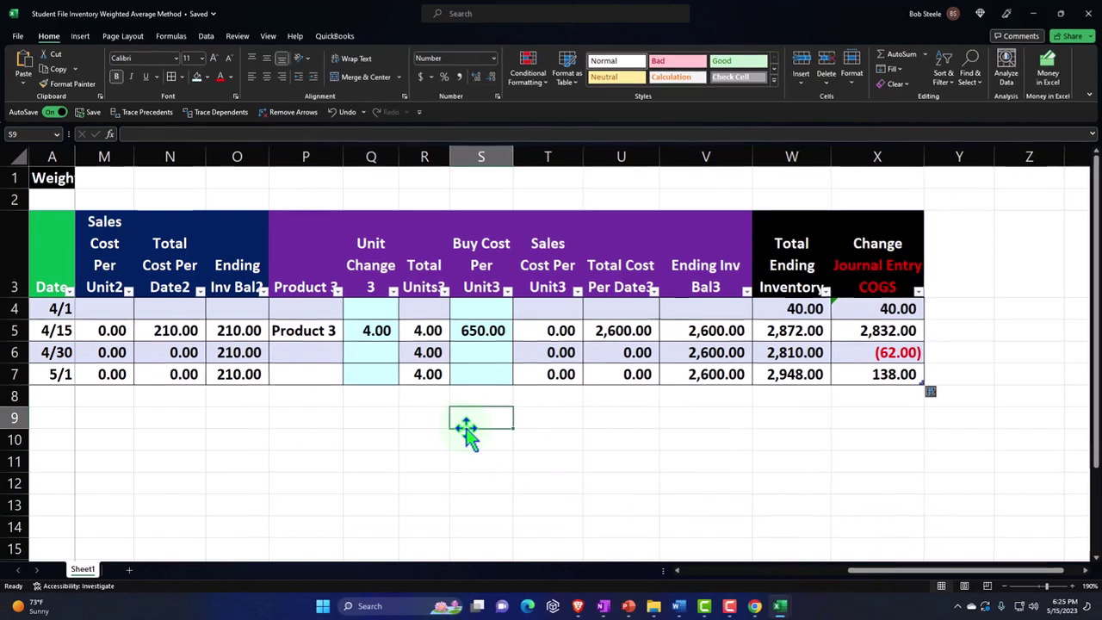
key(Left)
key(Right)
key(Right)
key(Right)
key(Right)
key(Right)
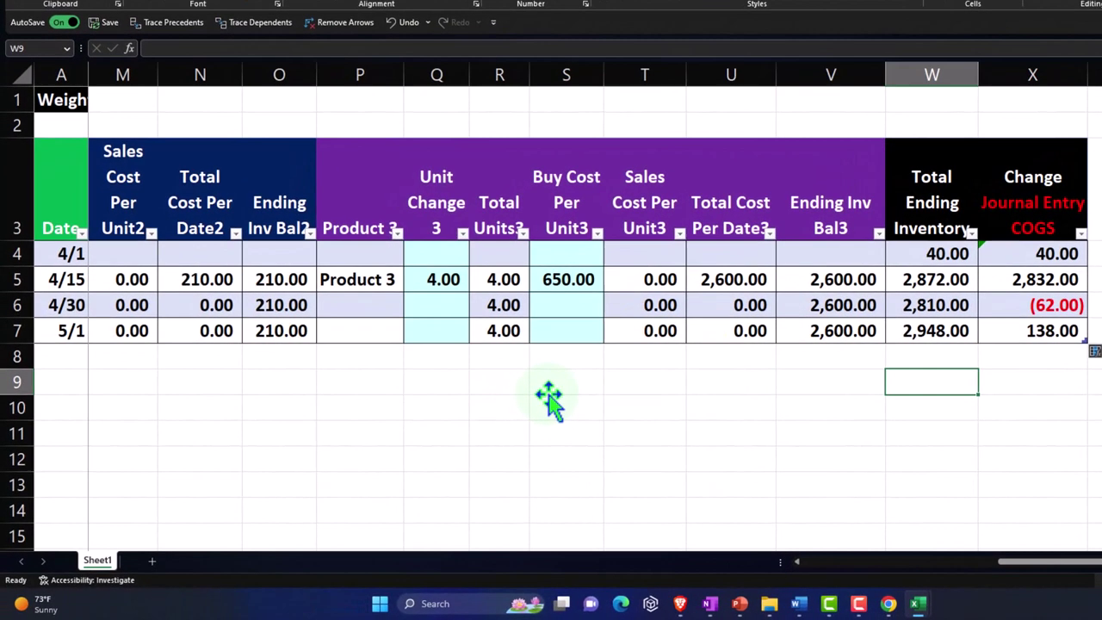
key(Up)
key(Up)
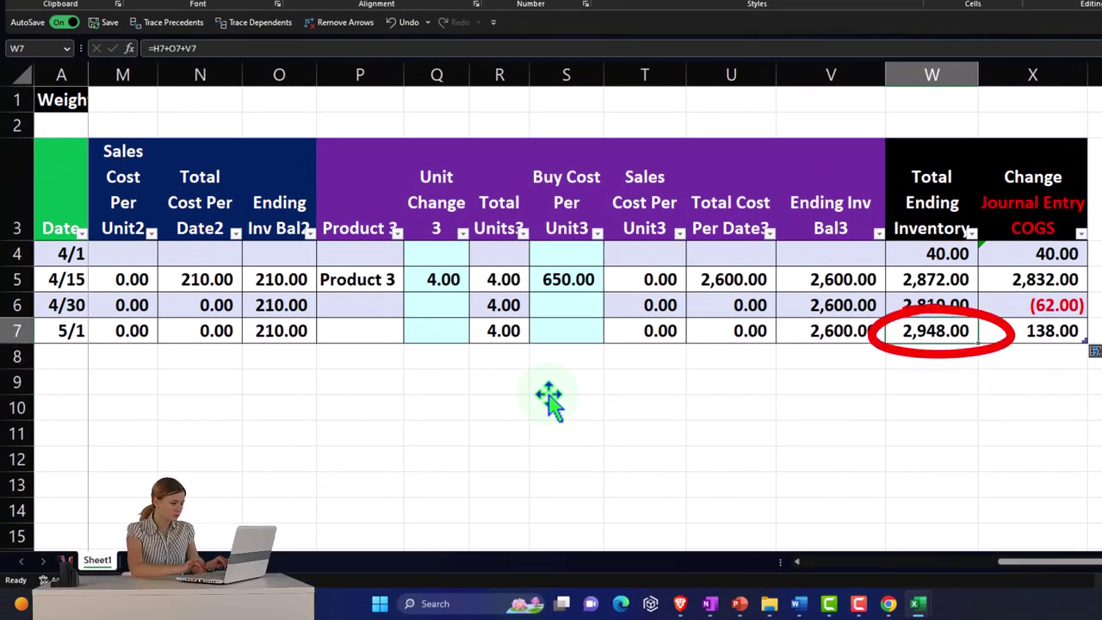
Switch to Chrome and compare the worksheet's ending inventory with the May 2023 Inventory Asset balance on the balance sheet.
mouse_move(888, 604)
click(868, 549)
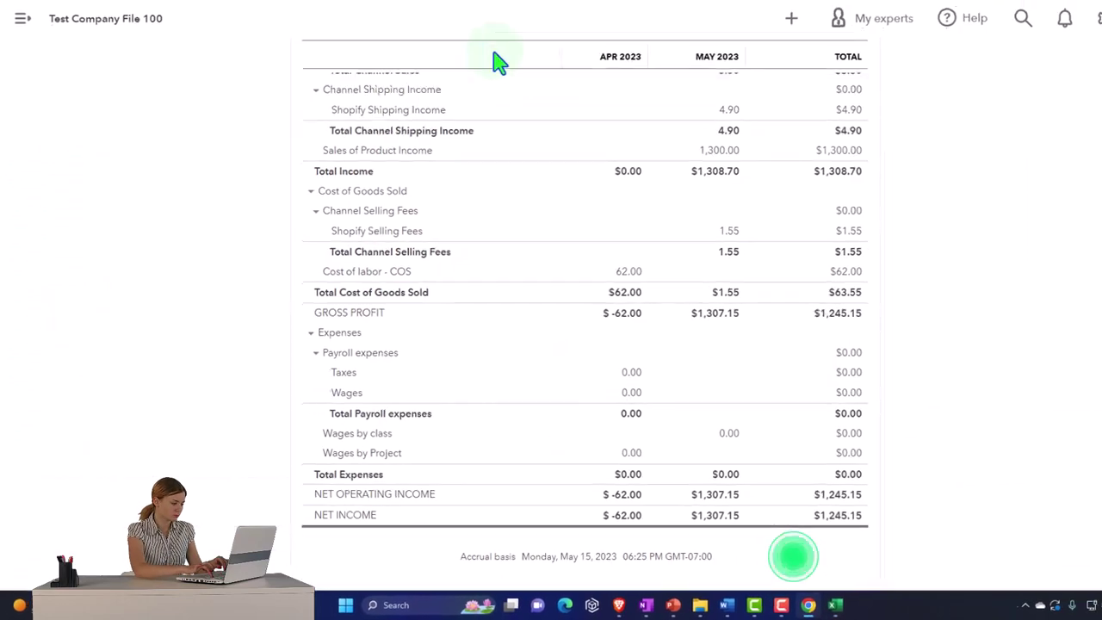
click(348, 9)
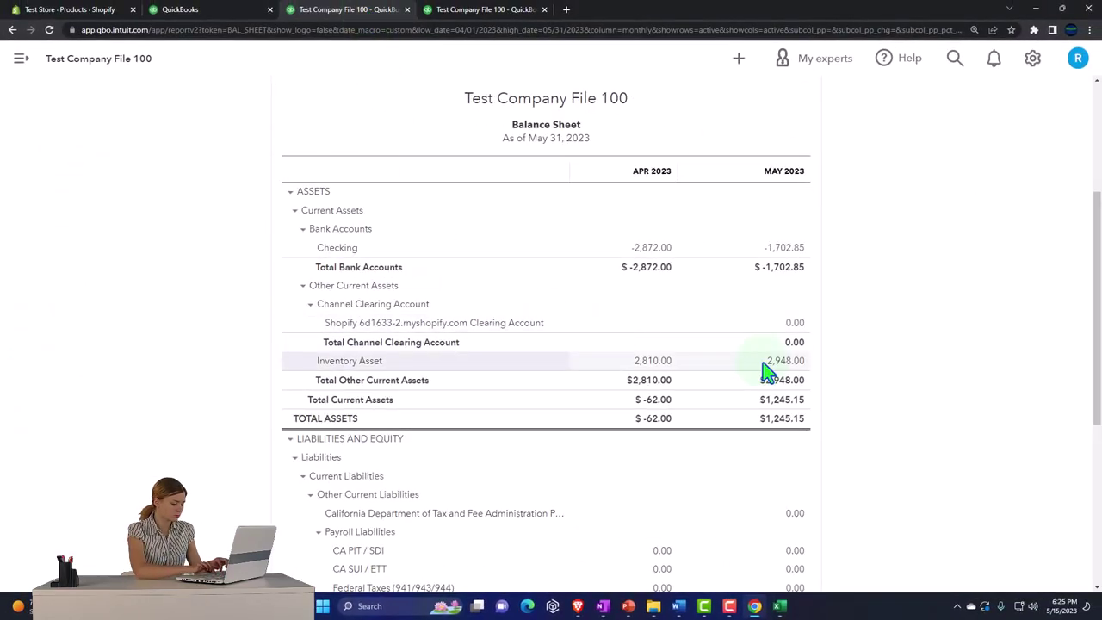
Review the Product 1 columns in the Excel worksheet and check the product stock levels in Shopify.
click(1036, 8)
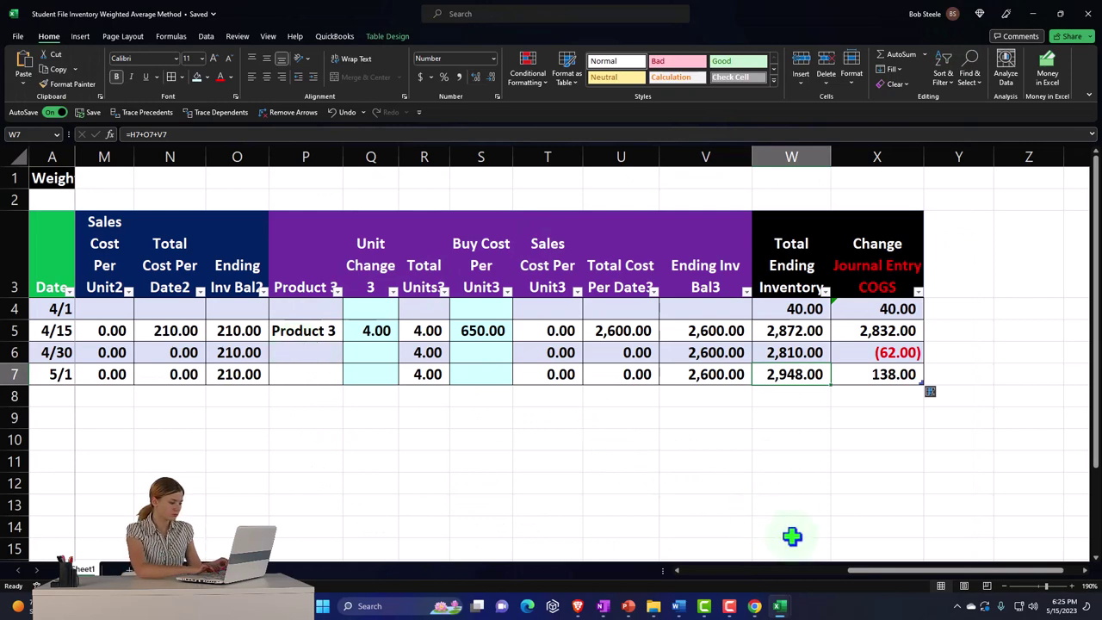
click(738, 570)
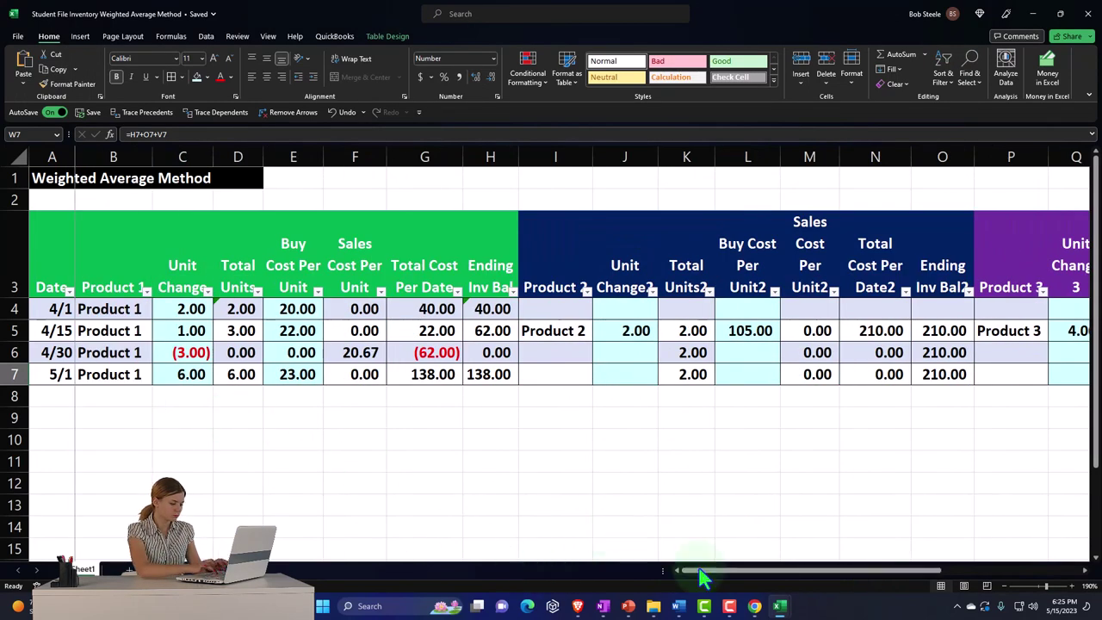
click(754, 607)
click(91, 10)
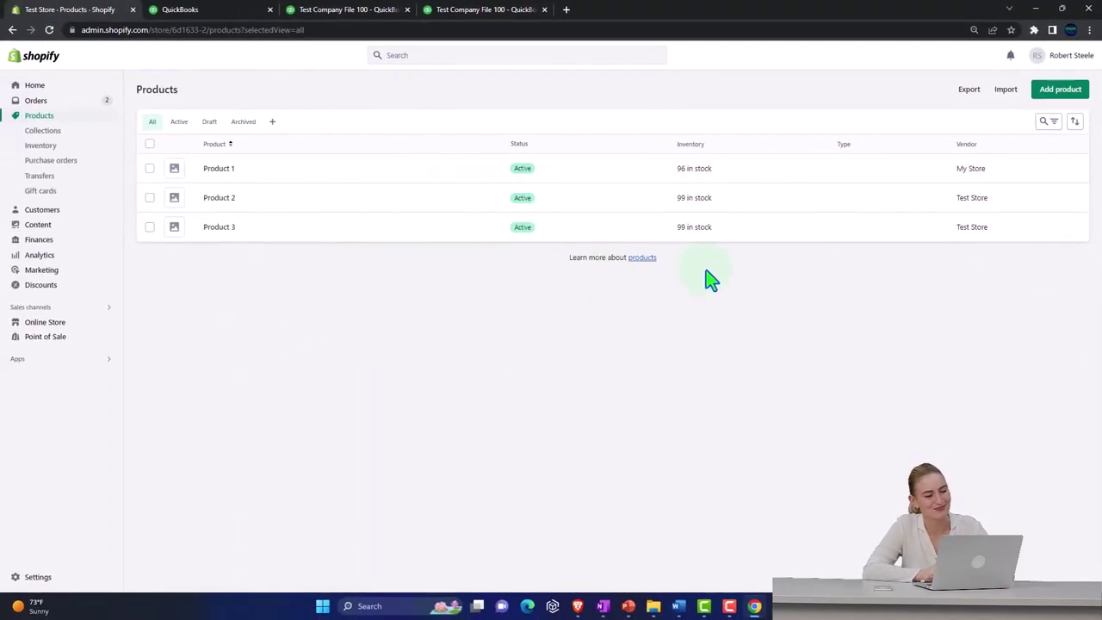
Switch to the student file workbook in Excel and start row 8 with date 5/15 and Product 1.
mouse_move(780, 606)
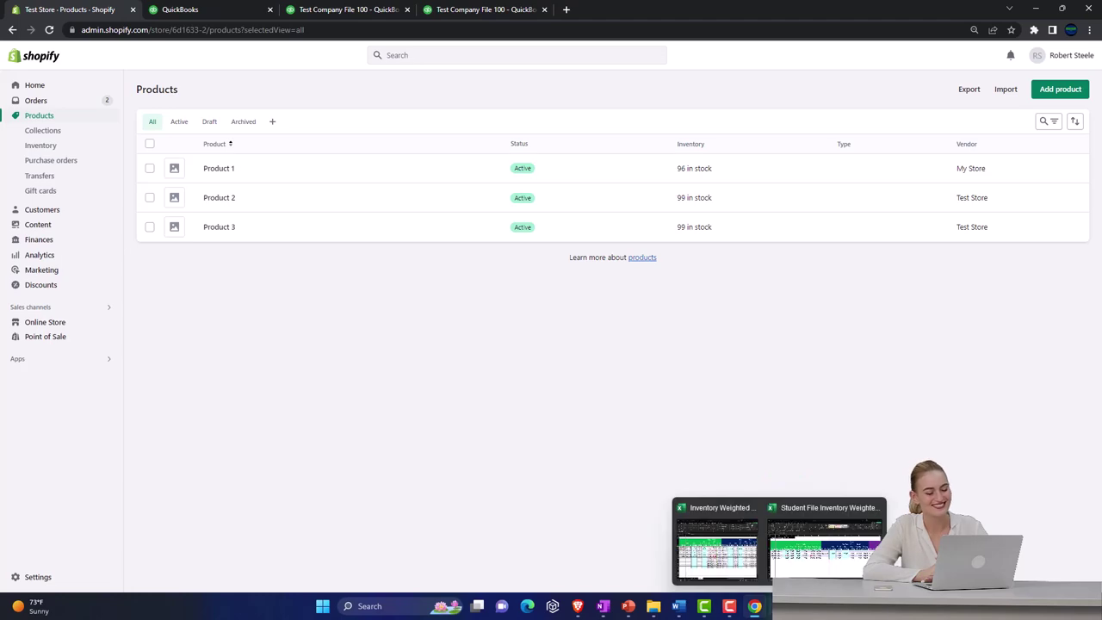
click(820, 560)
click(69, 398)
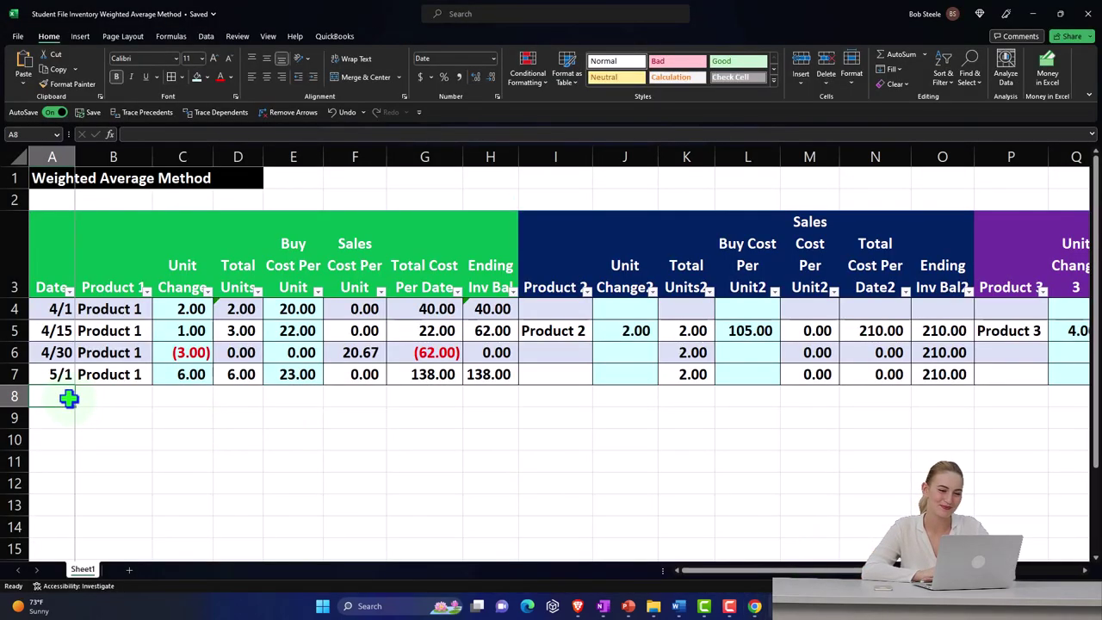
text(5/15)
key(Tab)
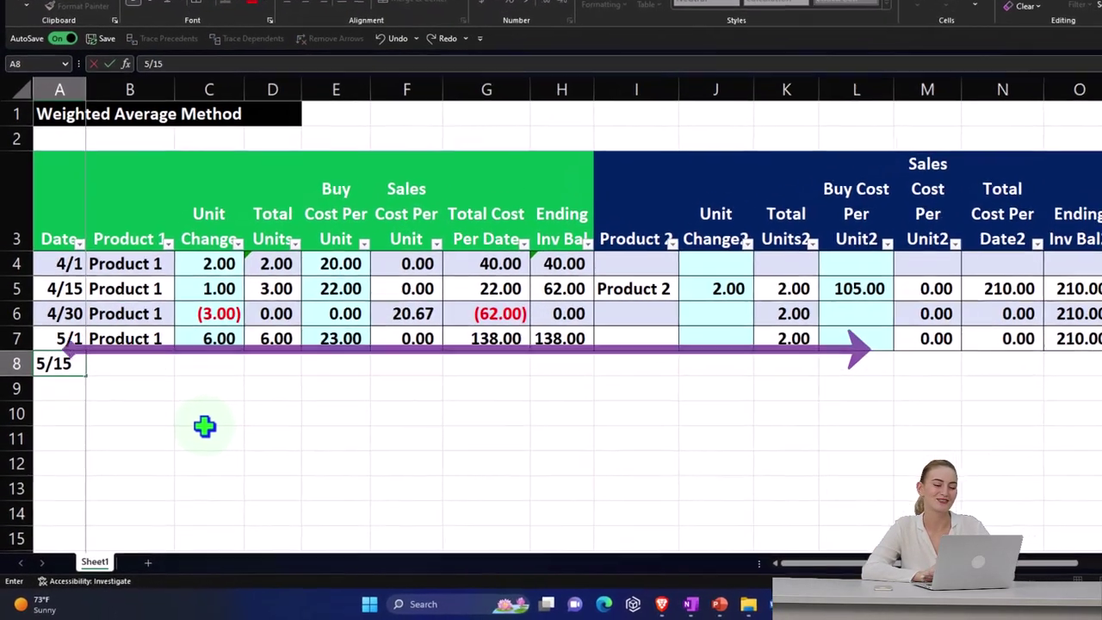
text(Product 1)
key(Tab)
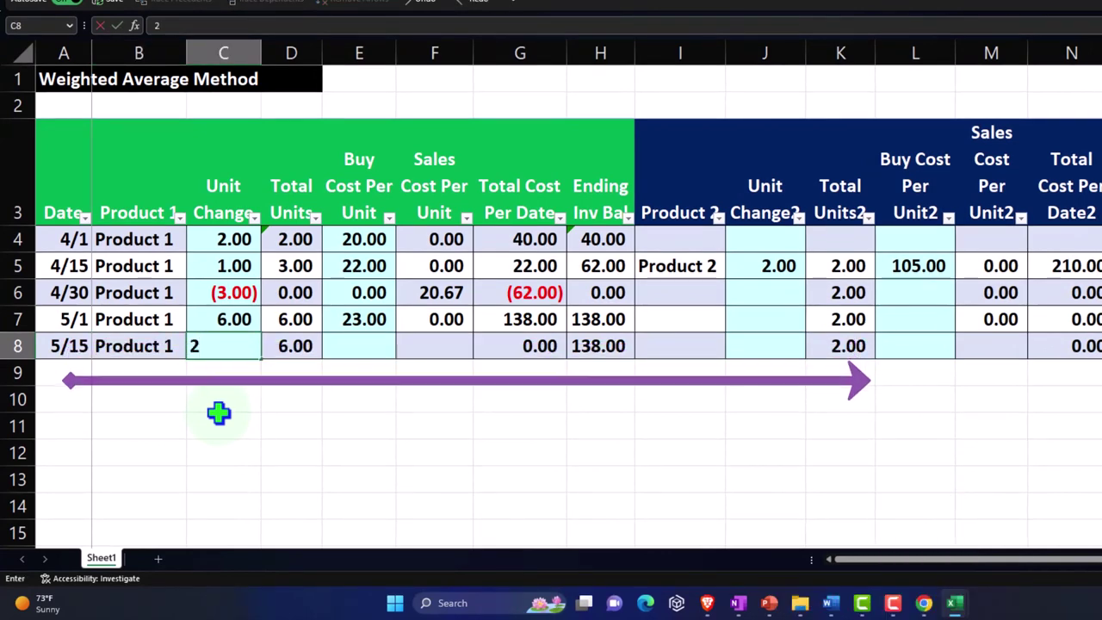
Enter a unit change of 2 and a buy cost per unit of 27 for Product 1 in the 5/15 row.
key(Tab)
key(Tab)
text(2)
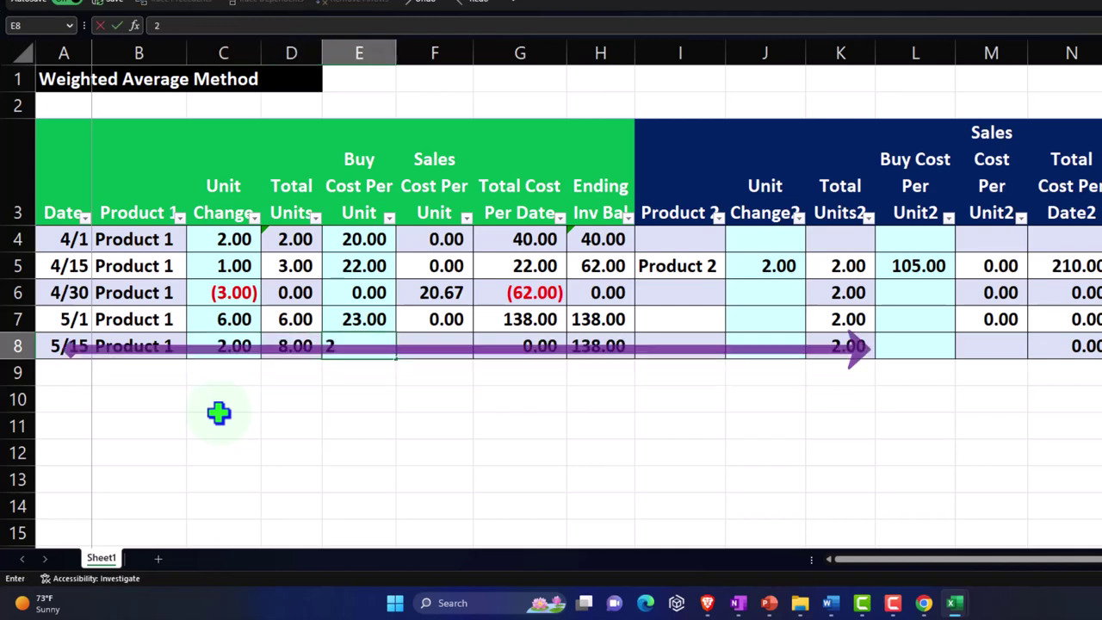
text(7)
key(Return)
drag(370, 292, 357, 235)
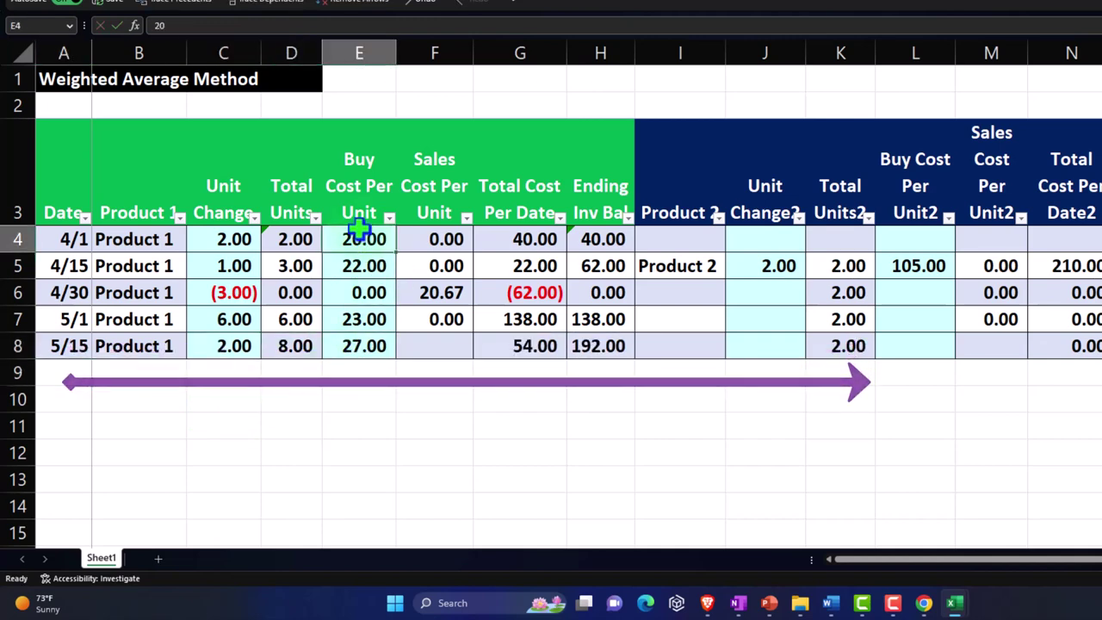
key(Down)
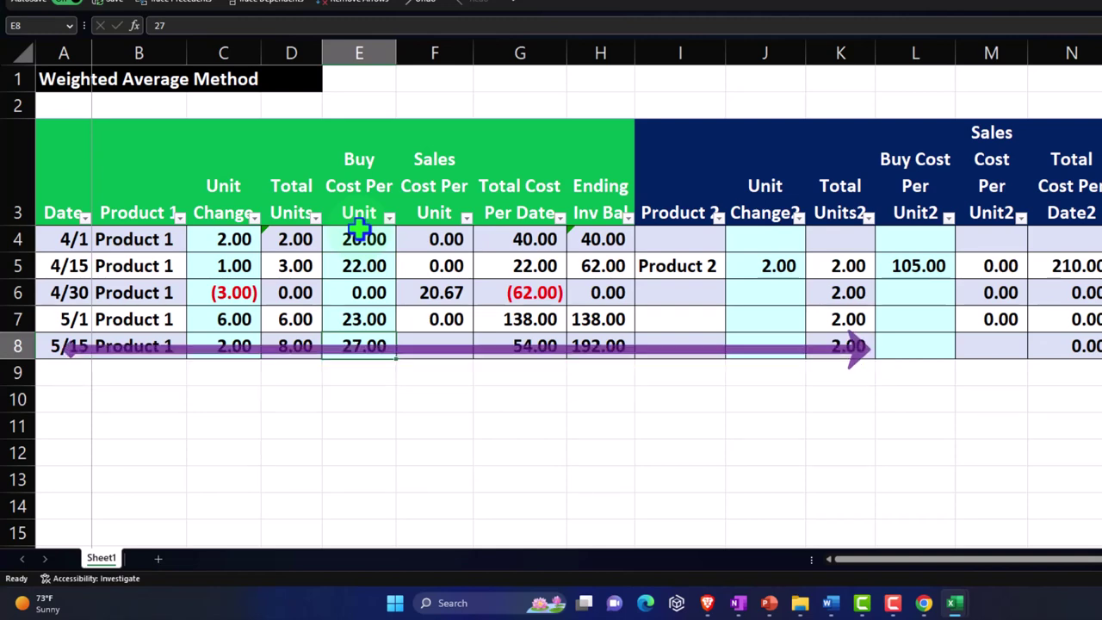
Copy Product 1's sales cost per unit formula from the 5/1 row down to the 5/15 row.
key(Right)
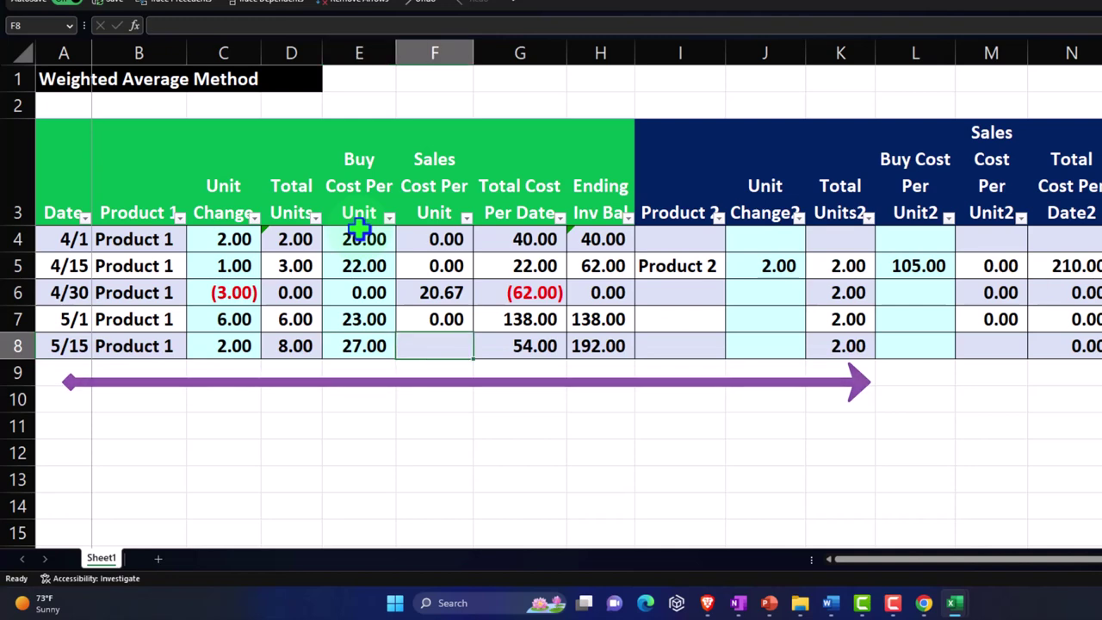
click(468, 325)
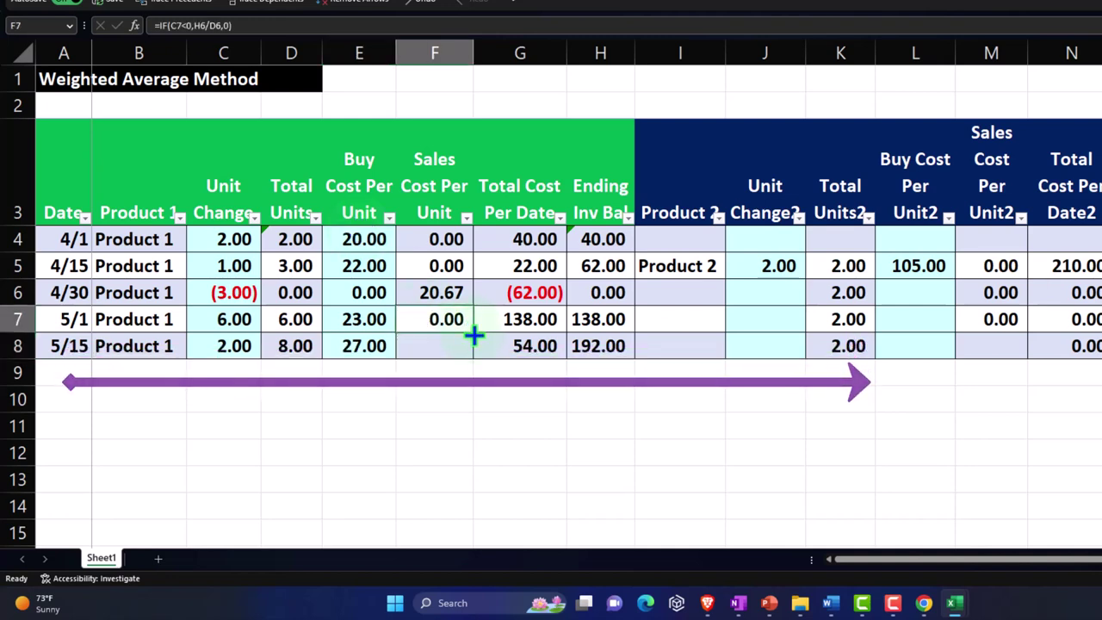
drag(474, 336, 469, 356)
Inspect the total cost and ending inventory balance formulas for Product 1 in the 5/15 row.
click(515, 346)
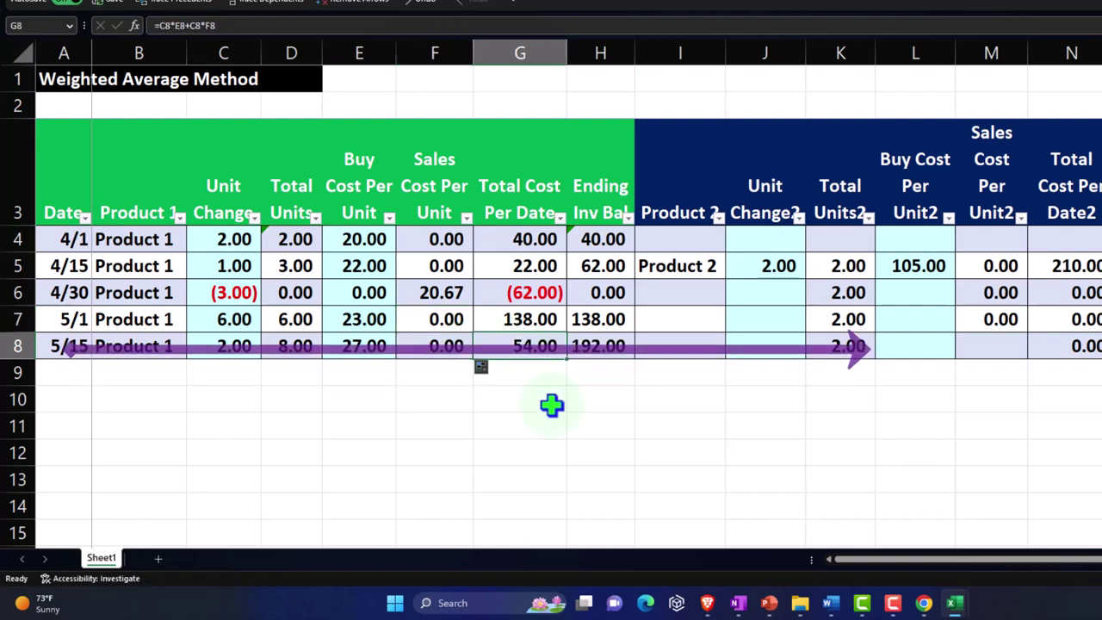
double_click(536, 349)
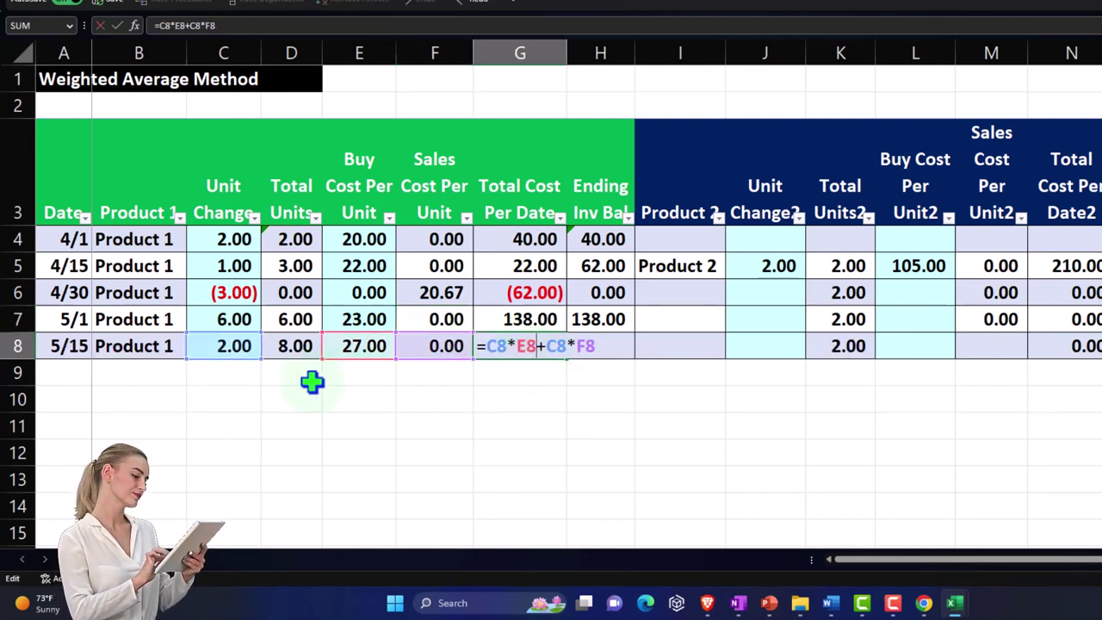
key(ctrl+Return)
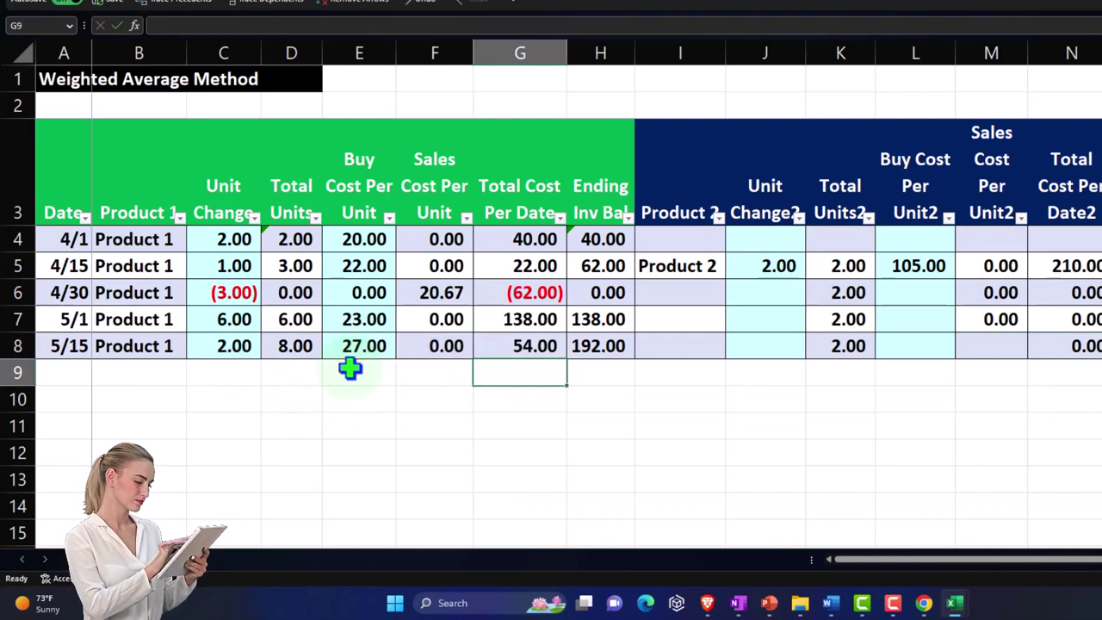
key(Right)
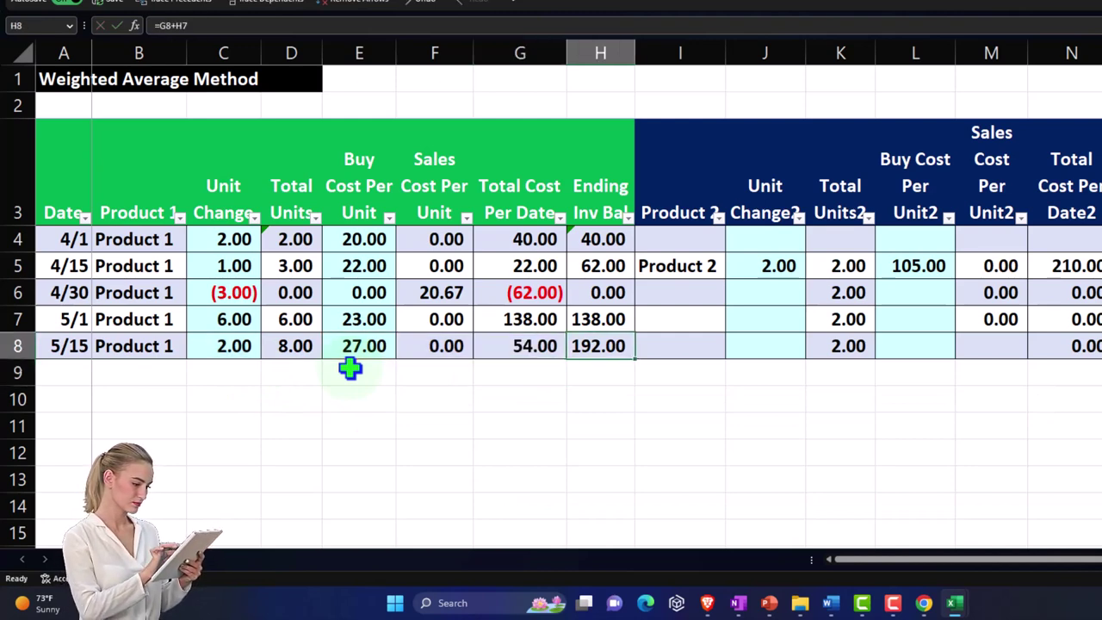
click(624, 321)
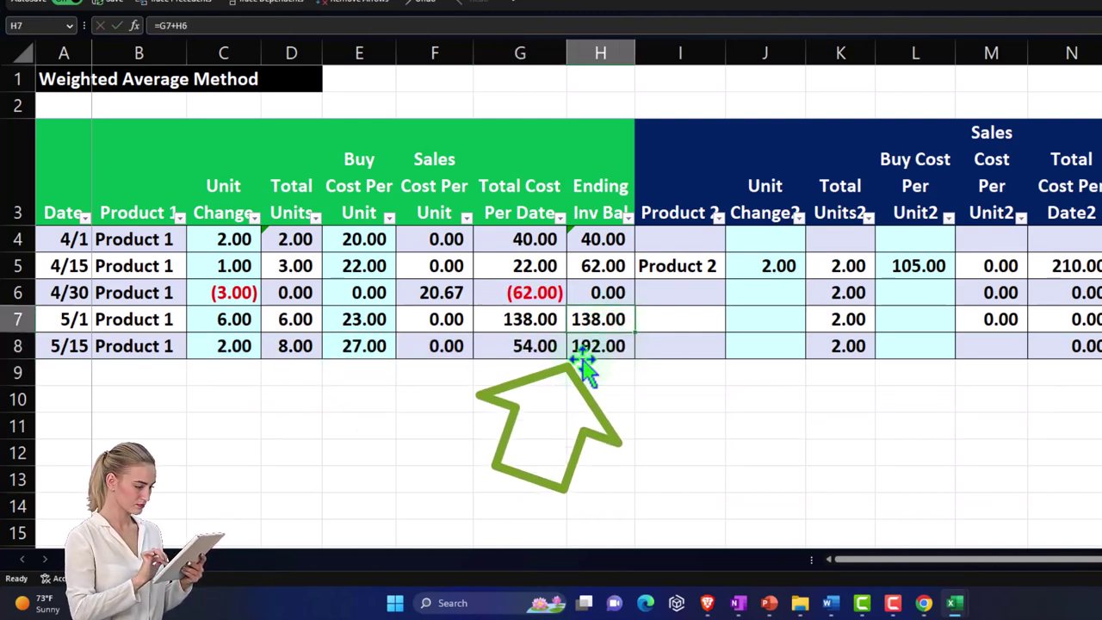
double_click(603, 349)
key(Return)
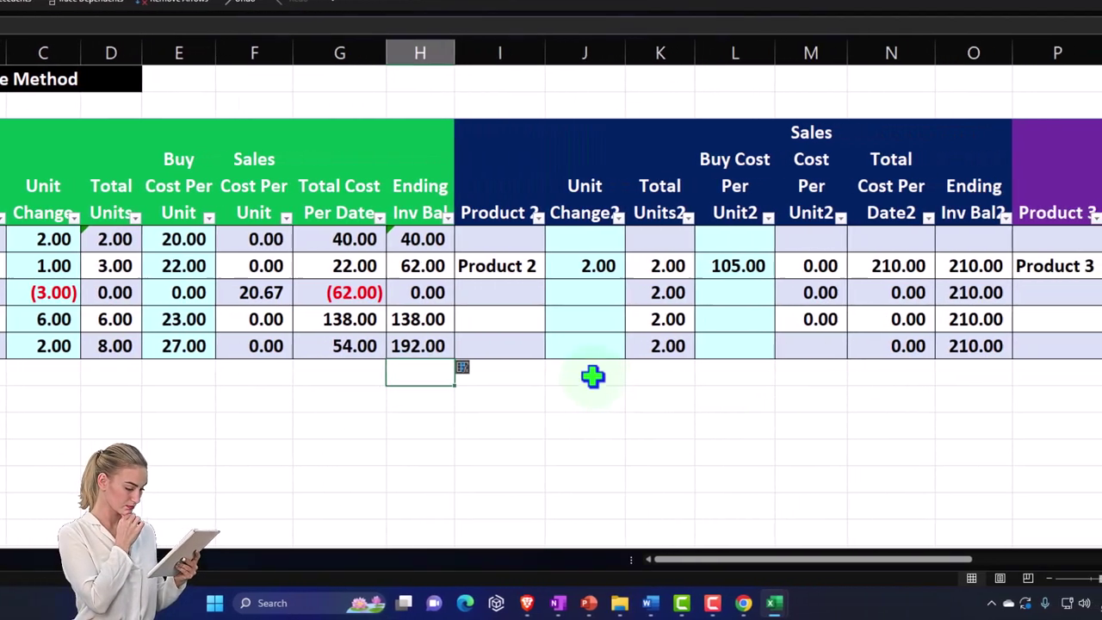
click(468, 349)
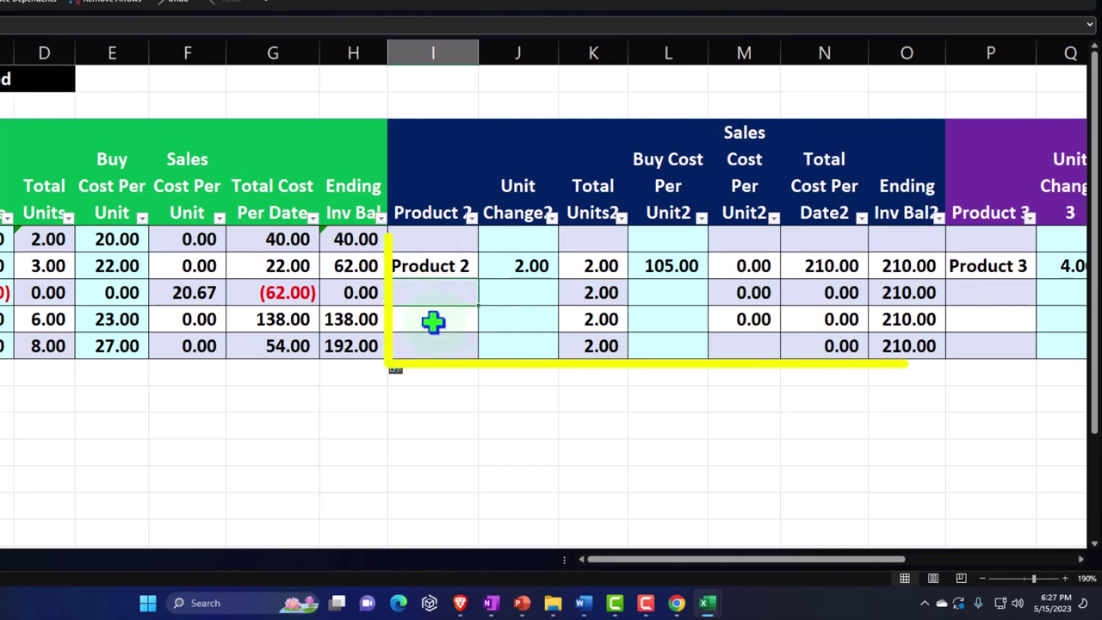
text(Product 2)
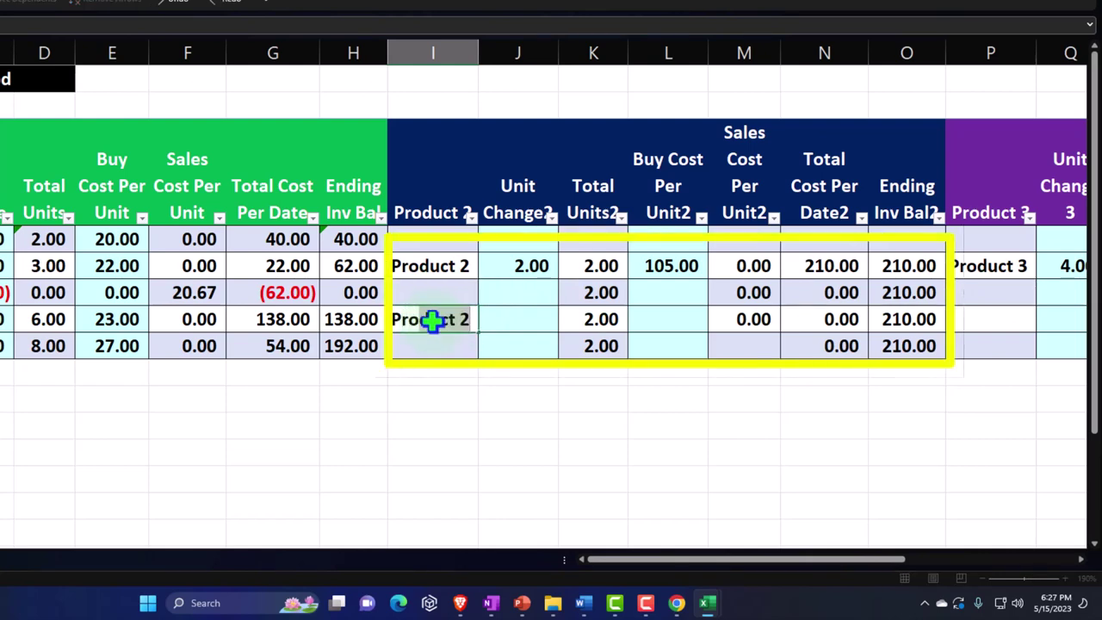
key(Tab)
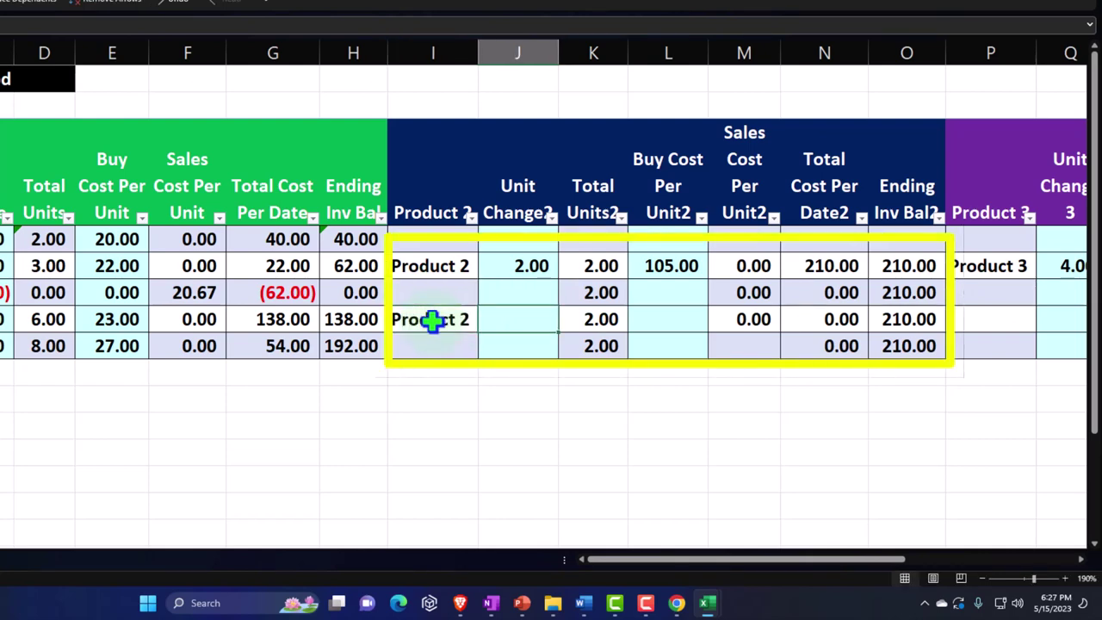
text(3)
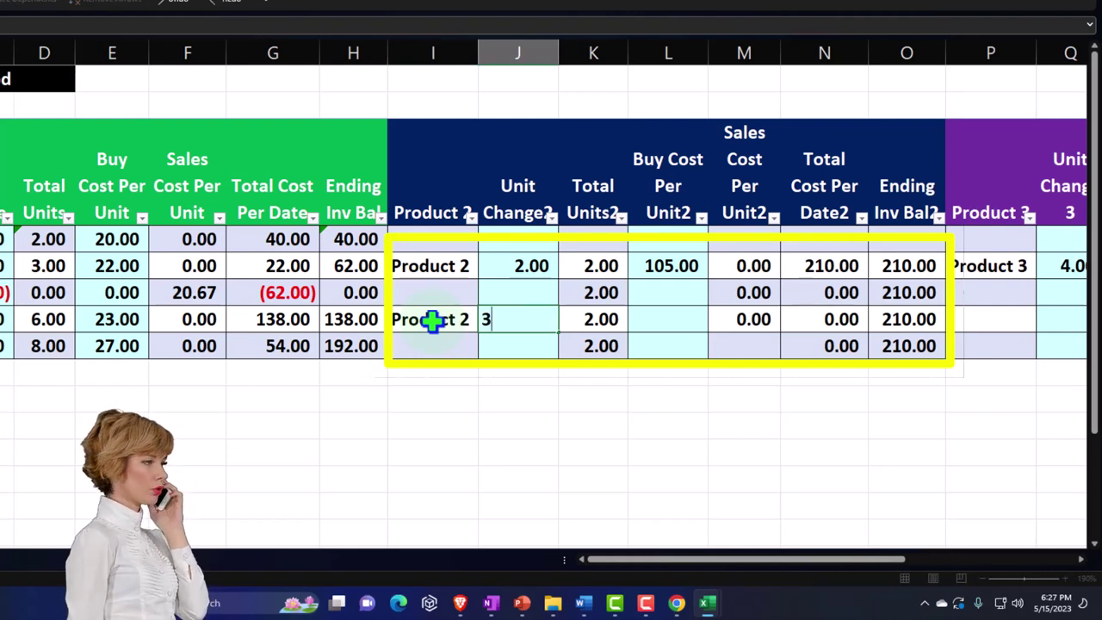
key(Tab)
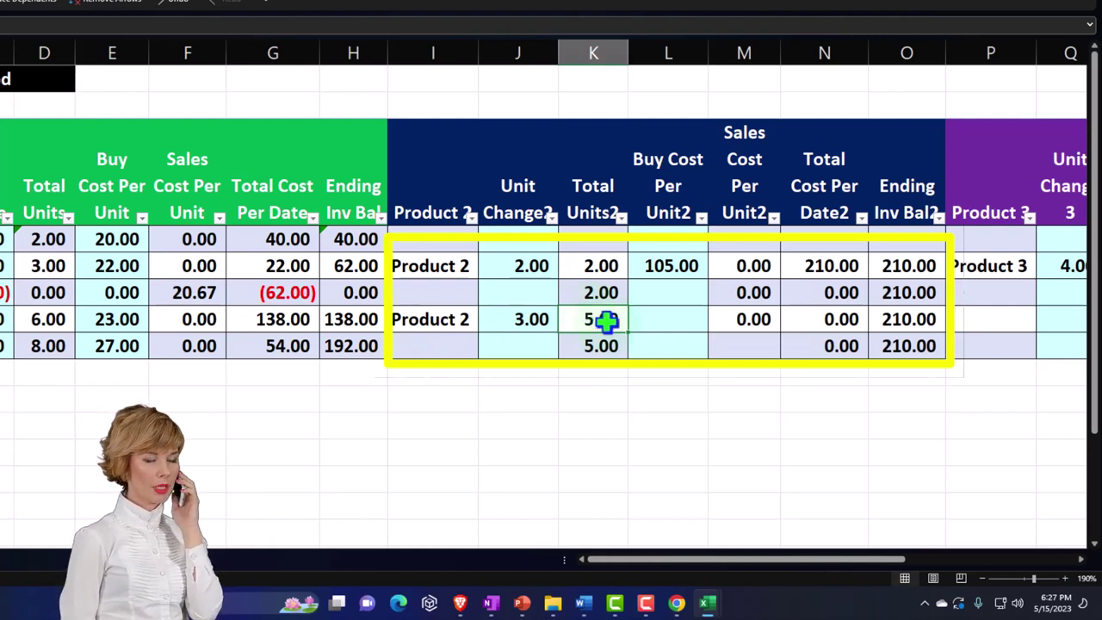
key(Tab)
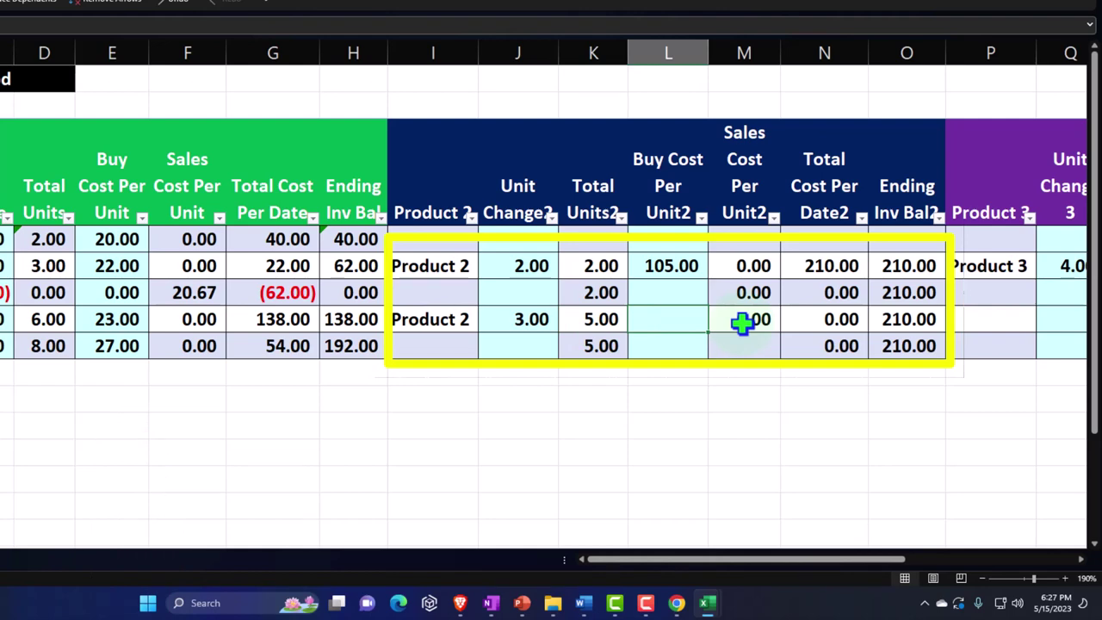
click(458, 319)
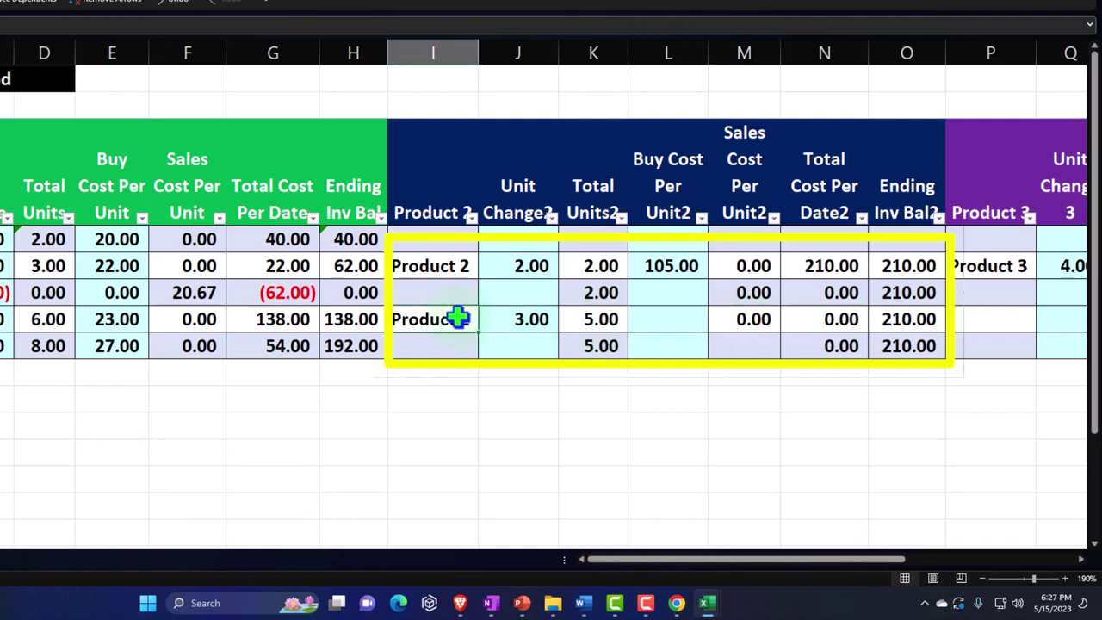
key(Tab)
key(Return)
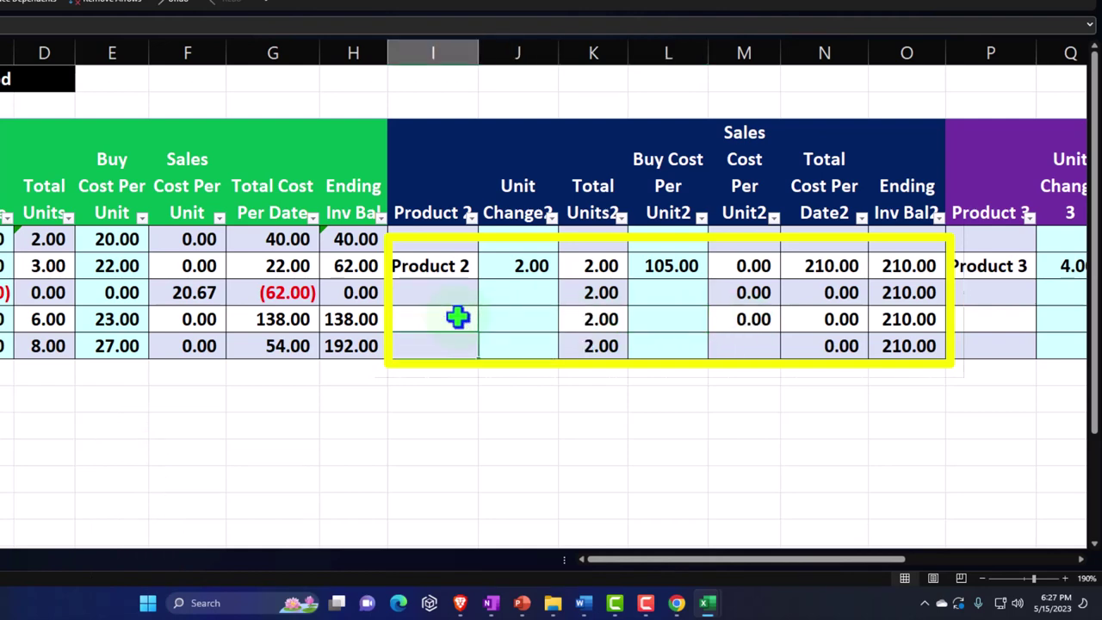
Enter Product 2 with a unit change of 2 in the 5/15 row.
text(Product 2)
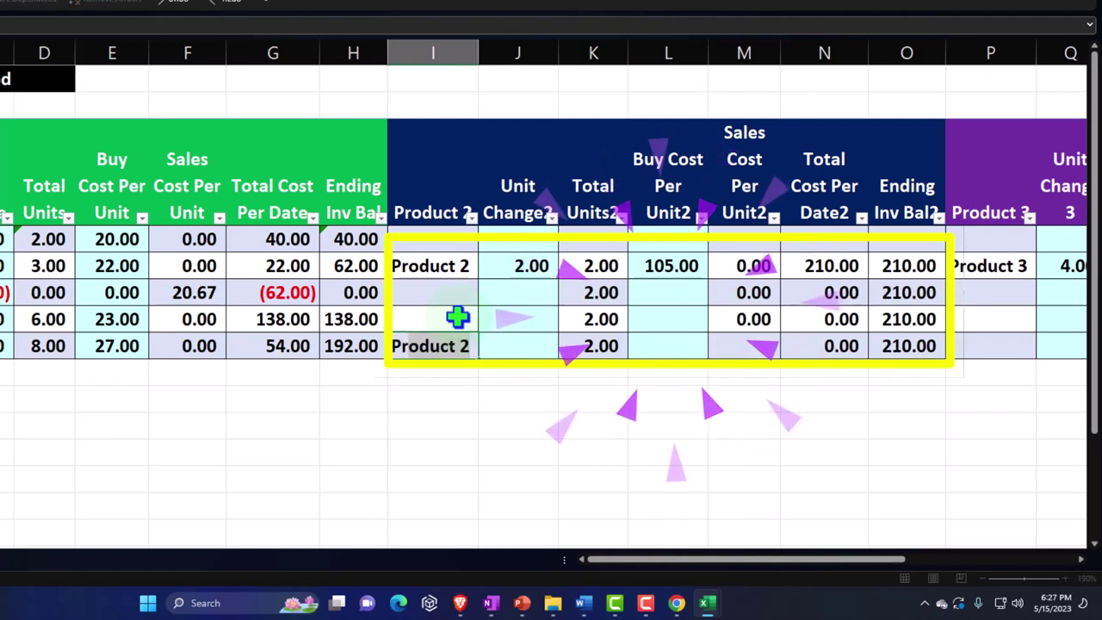
key(Tab)
text(2)
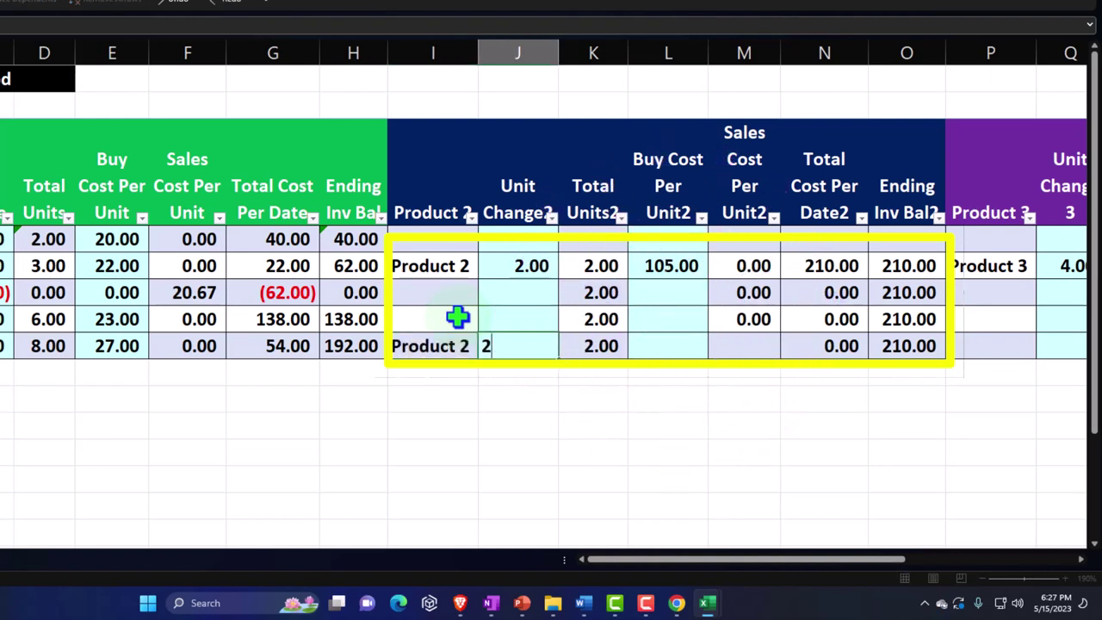
key(Tab)
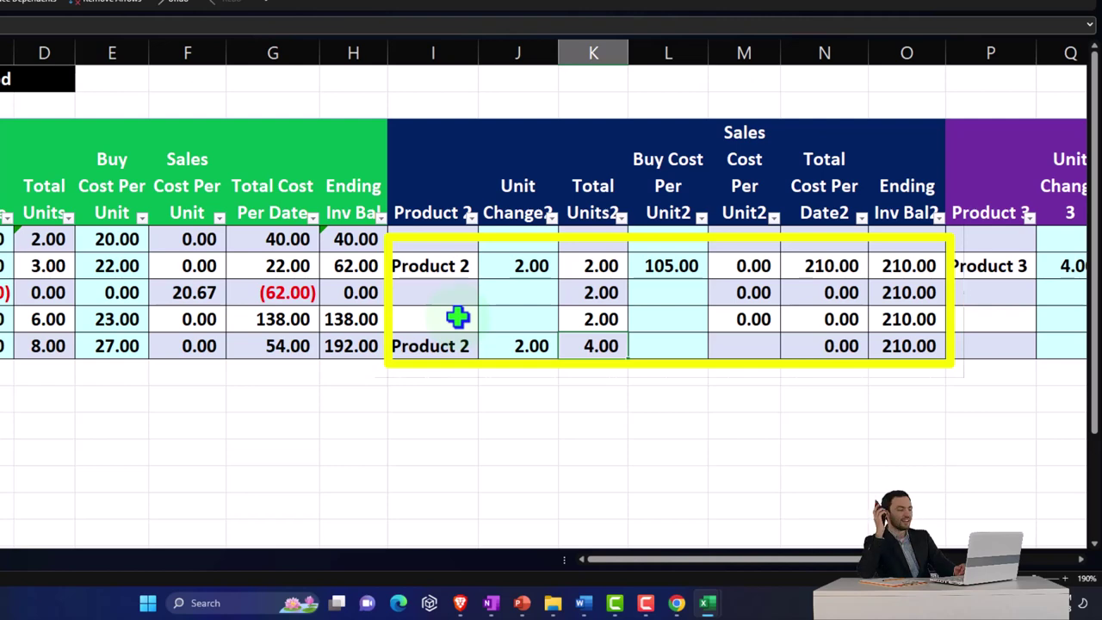
click(605, 345)
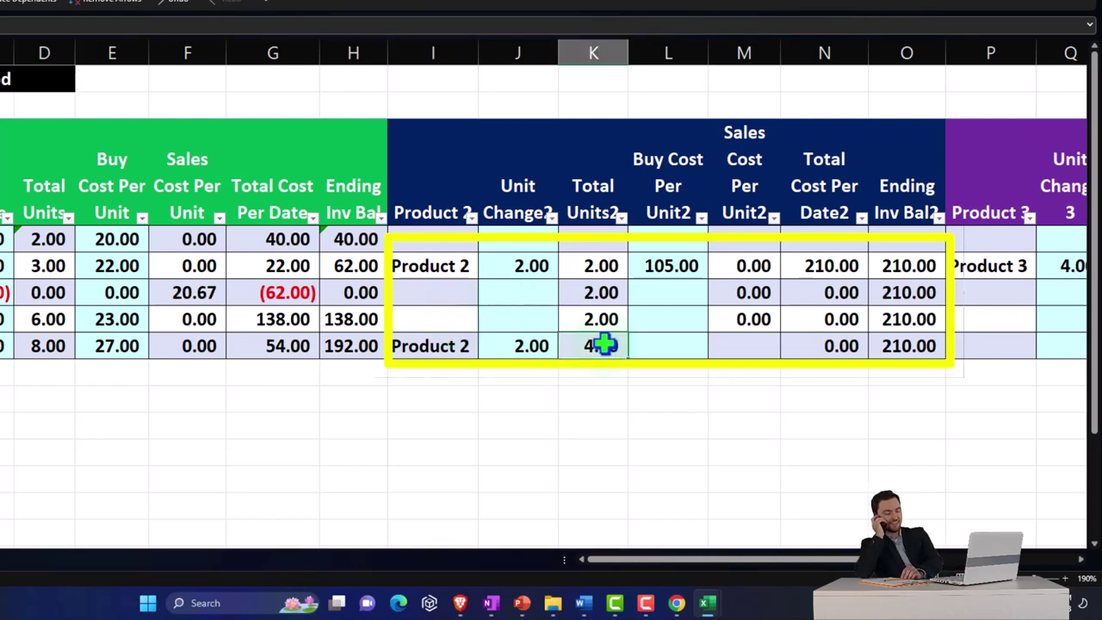
click(680, 345)
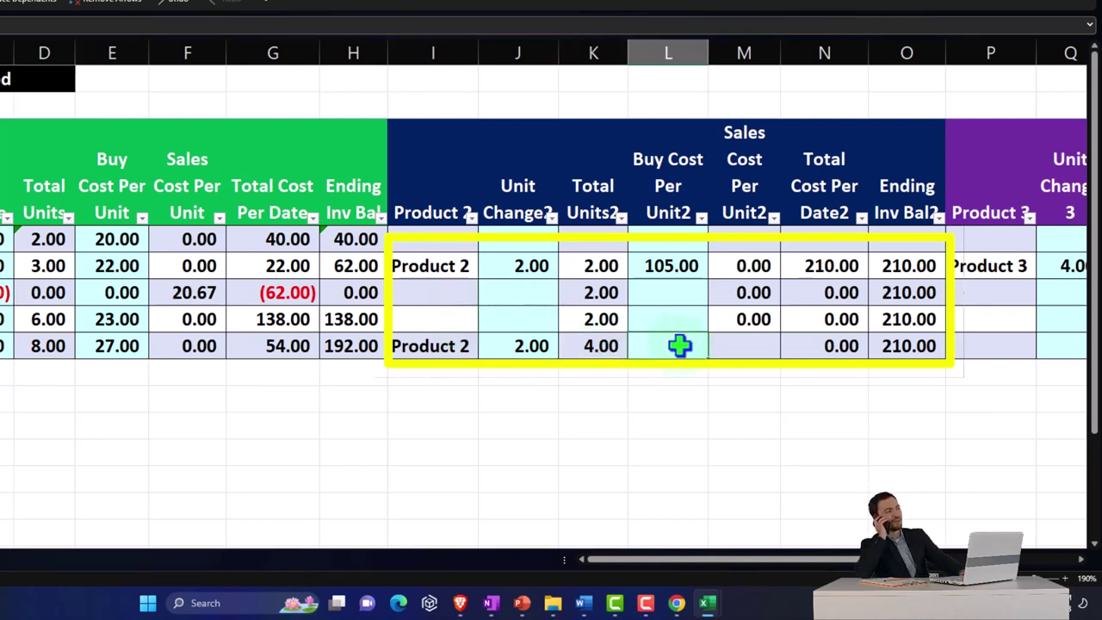
Extend Product 2's sales cost per unit formula to the 5/15 row as =IF(J8<0,O7/K7,0).
click(767, 346)
click(763, 319)
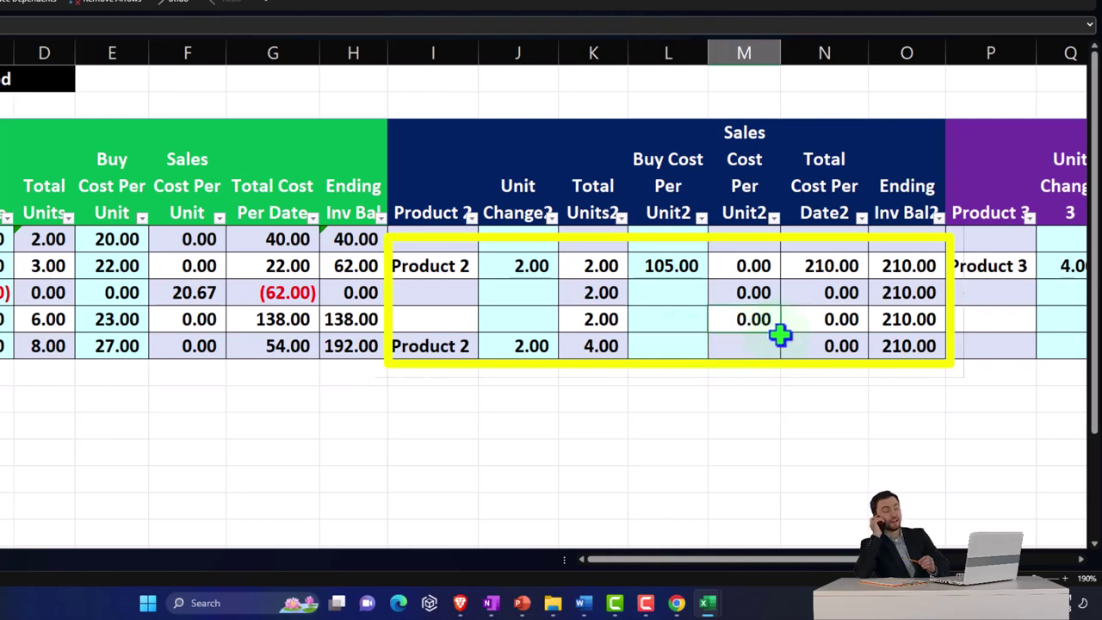
click(777, 351)
double_click(755, 347)
key(BackSpace)
text(8<0,O7/K7,0))
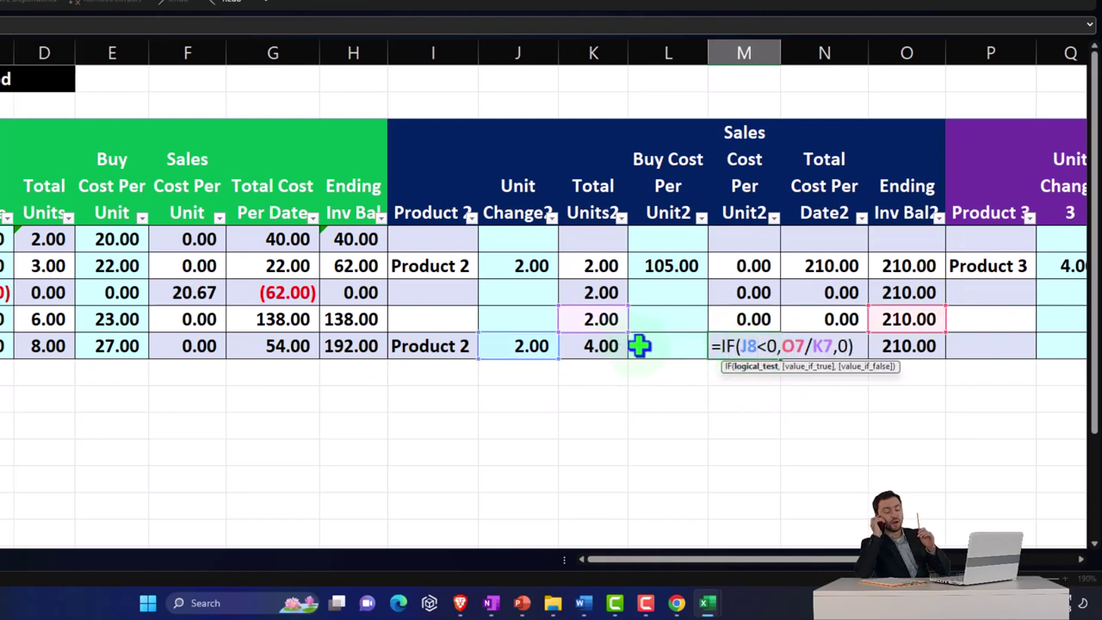
key(Return)
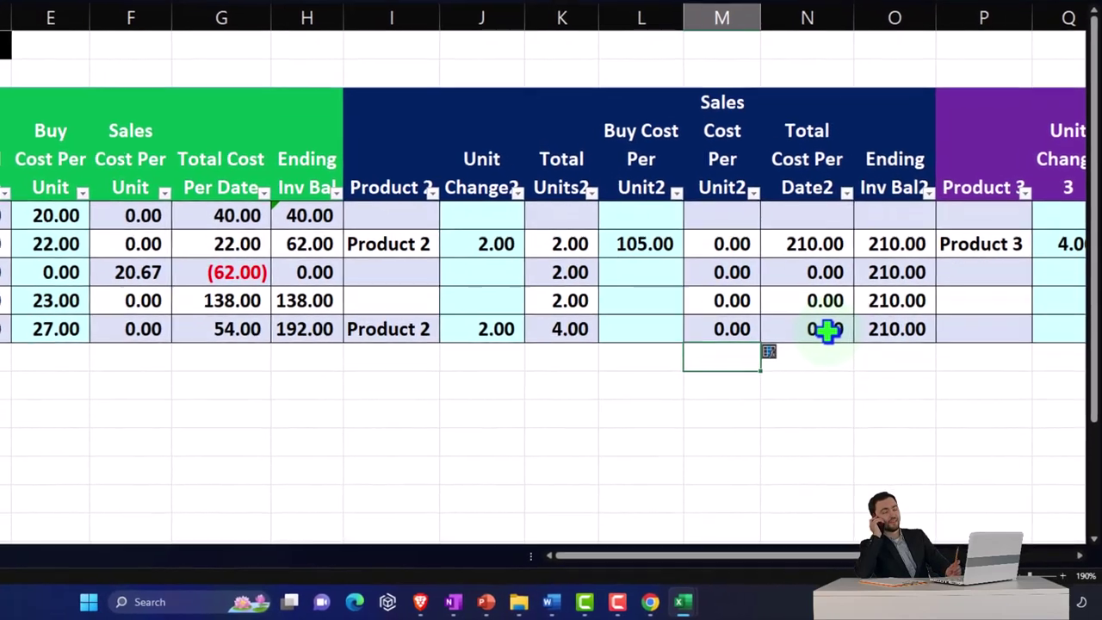
Check Product 2's total cost formula in the 5/15 row and set its buy cost per unit to 111.
double_click(827, 330)
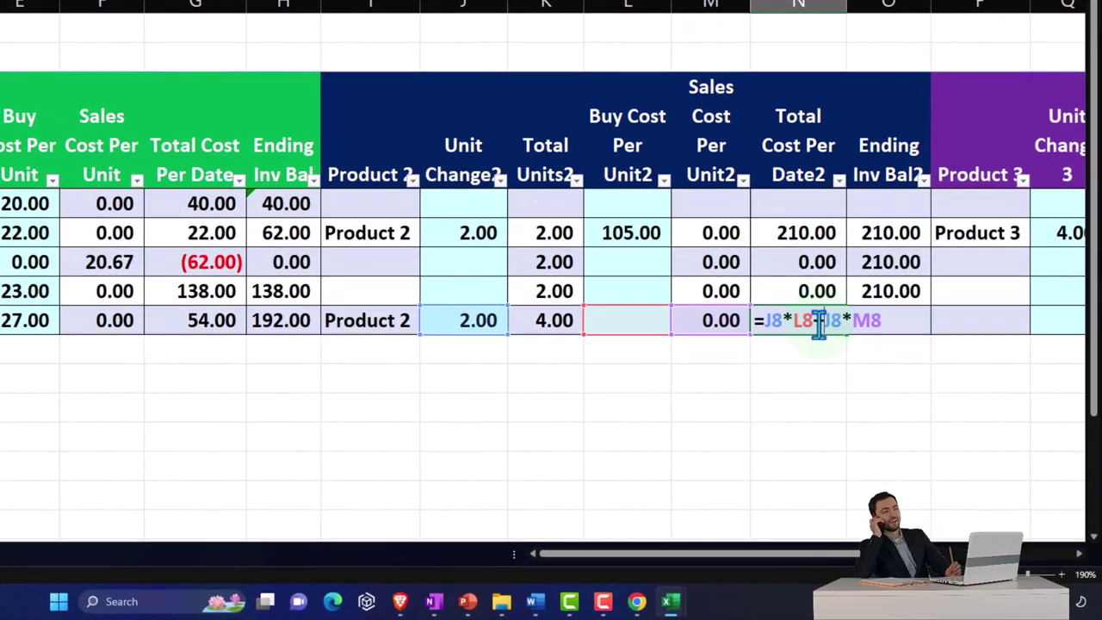
key(Return)
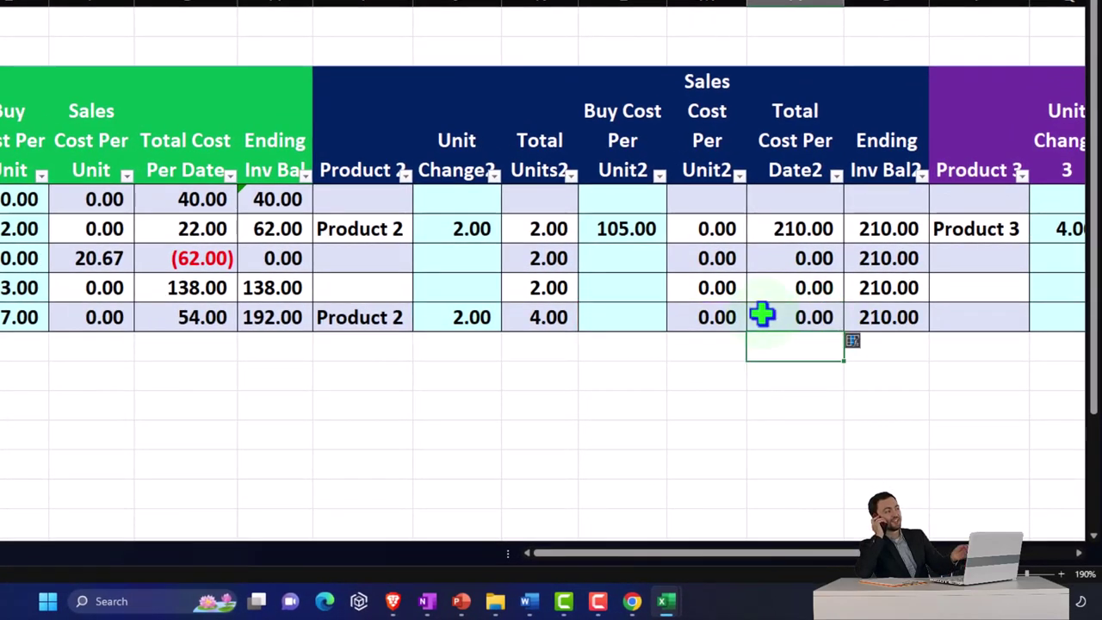
click(631, 315)
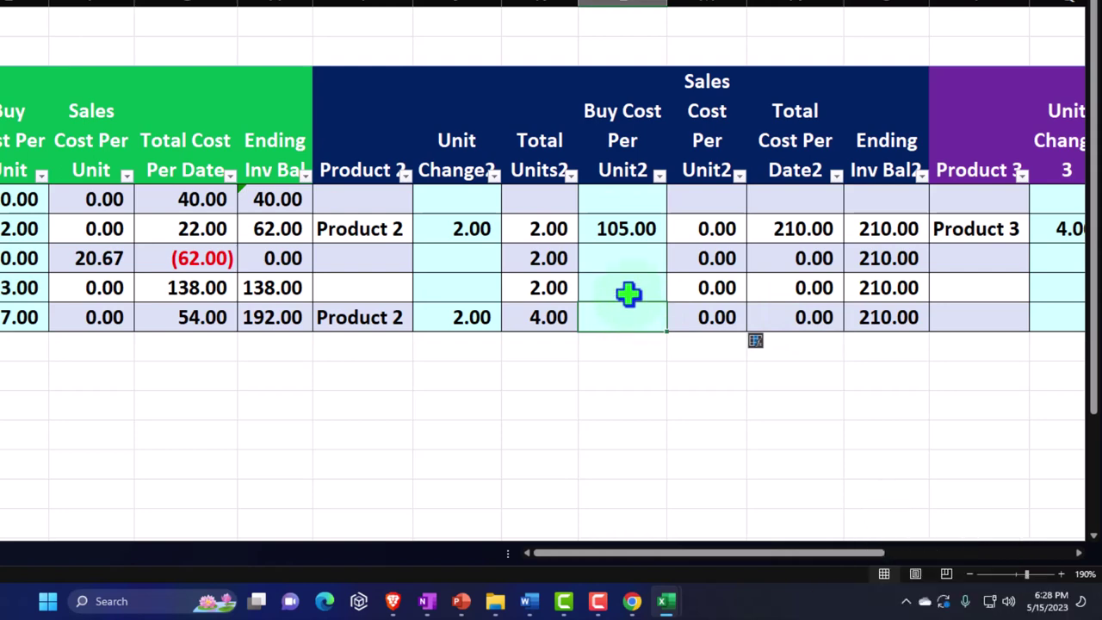
text(111)
key(Return)
Compare Product 2's 5/15 buy cost with its 4/15 buy cost and examine the row's total cost formula and ending balance.
click(623, 232)
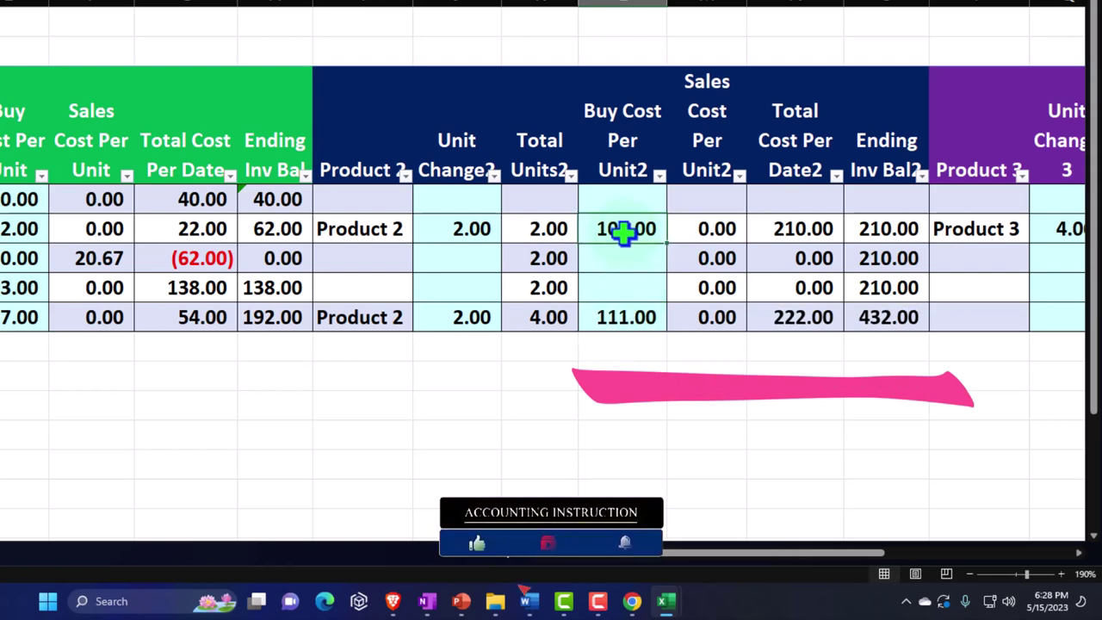
key(Down)
key(Down)
key(Down)
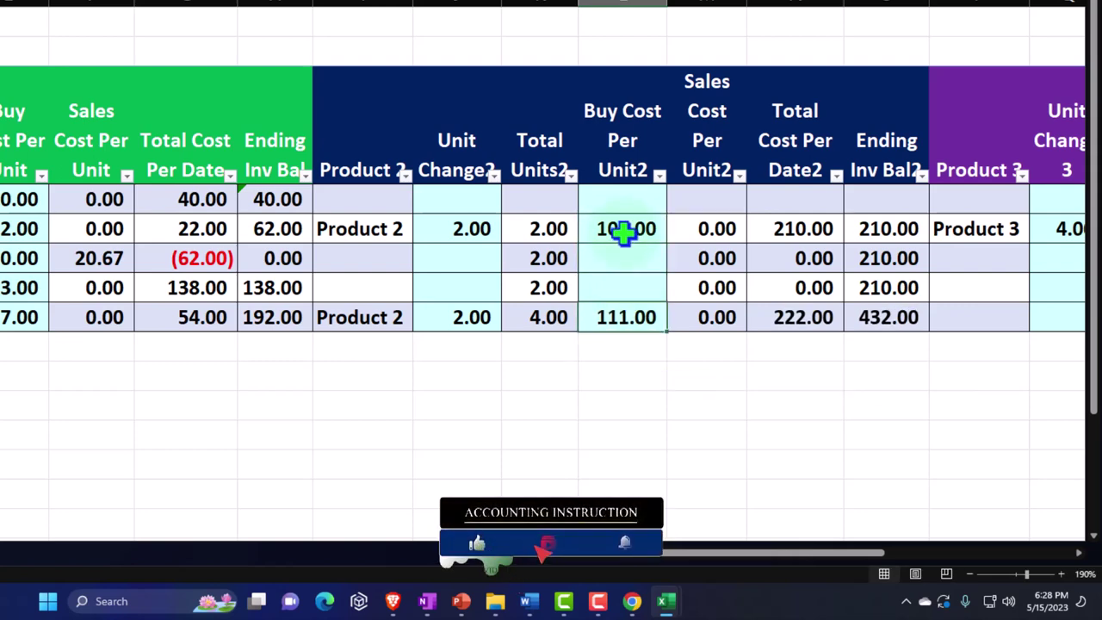
key(Right)
key(Right)
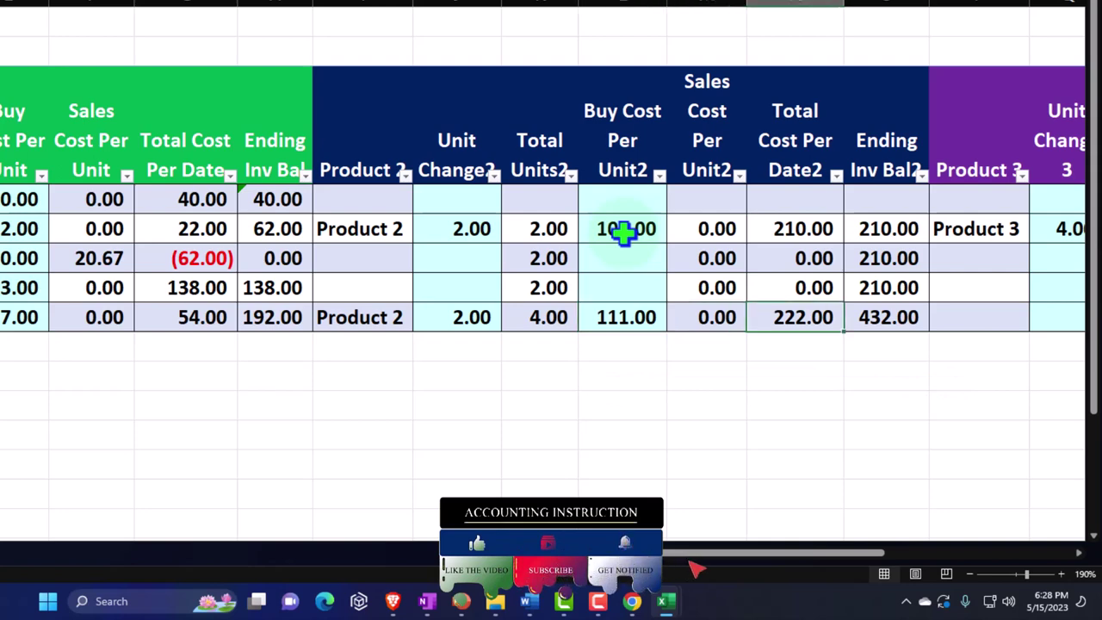
double_click(801, 317)
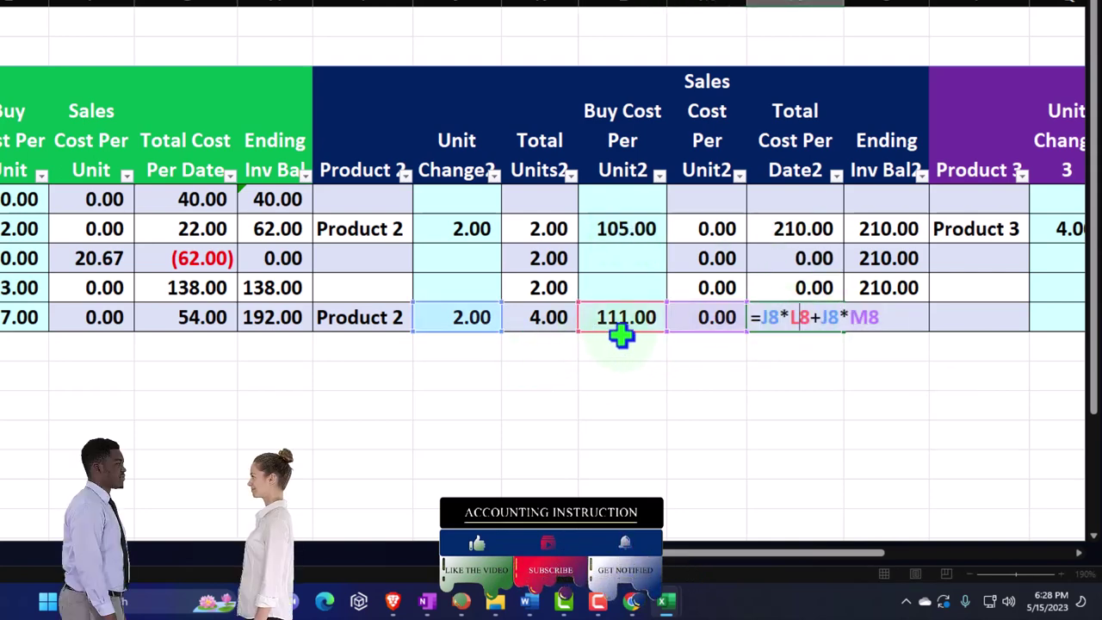
key(Tab)
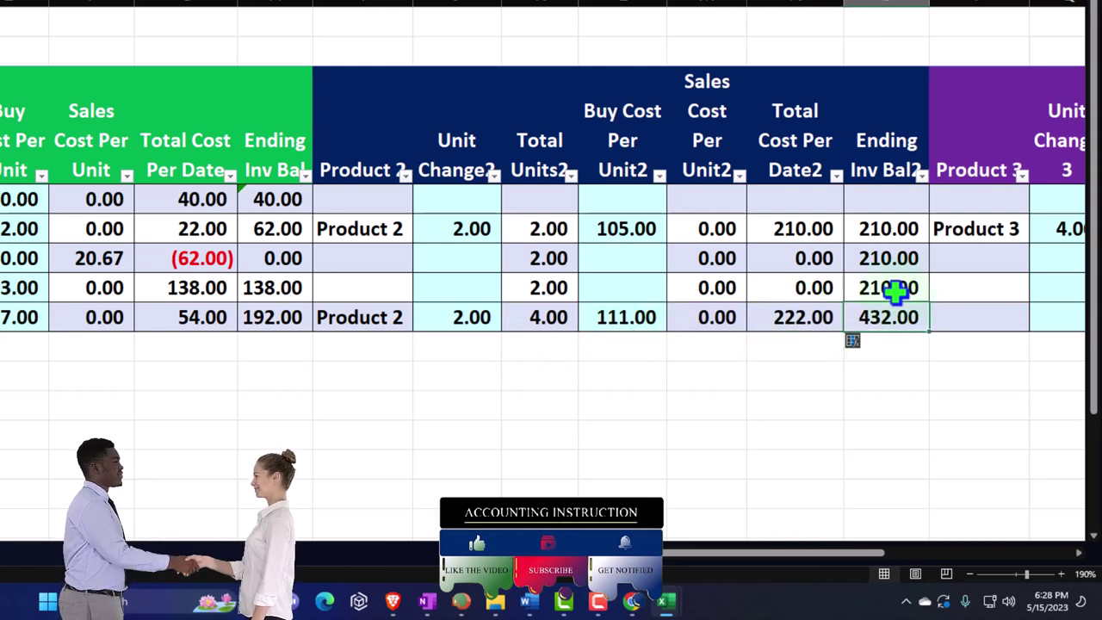
Check the formula behind Product 2's ending inventory balance in the 5/15 row.
double_click(866, 315)
key(Escape)
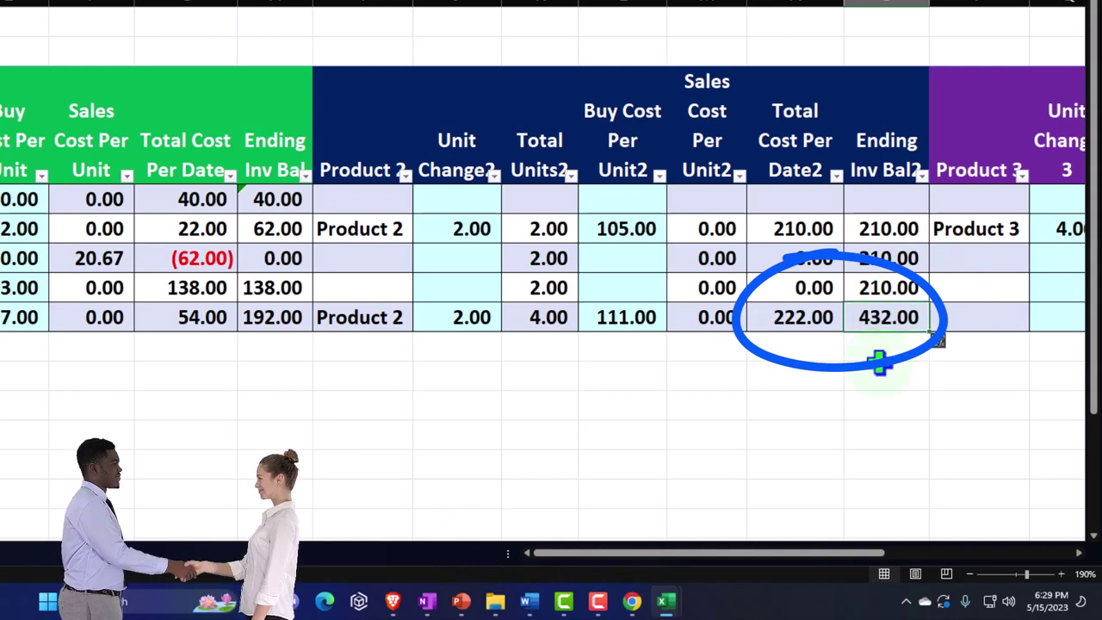
Enter Product 3 in the 5/15 row with a unit change of 3 and a buy cost per unit of 675.
key(Right)
key(Right)
key(Right)
key(Right)
key(Right)
key(Right)
key(Right)
key(Right)
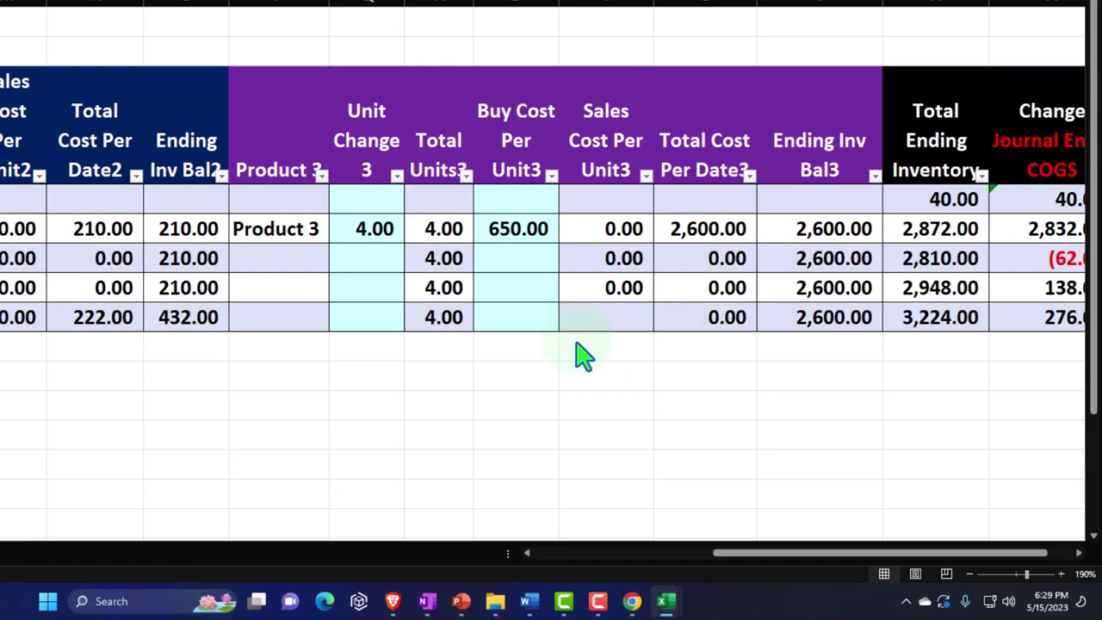
click(270, 317)
text(Product 3)
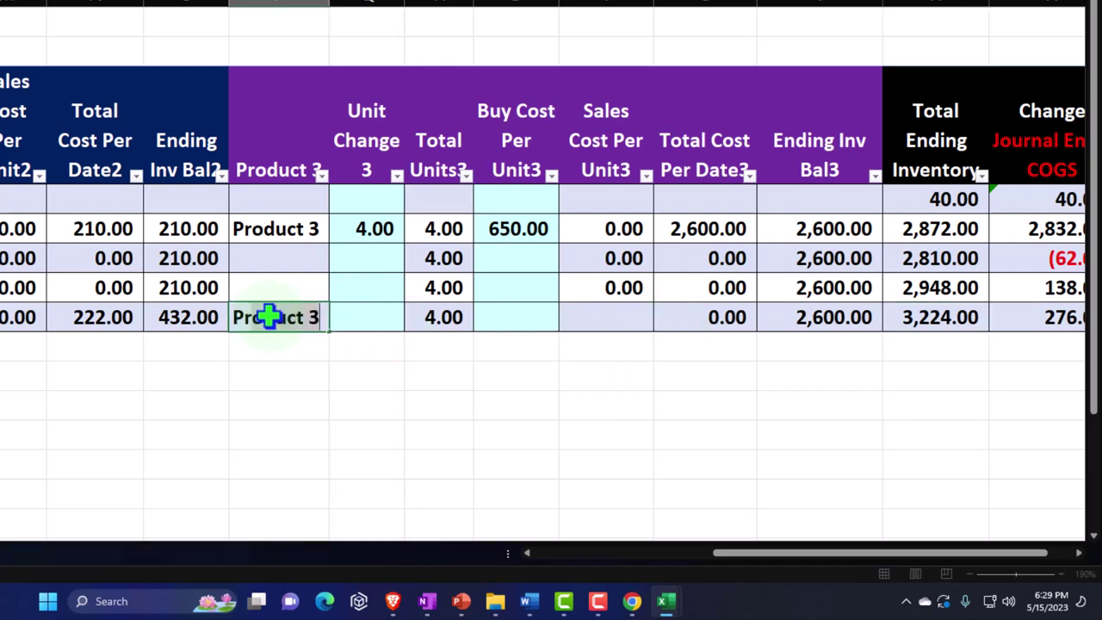
key(Tab)
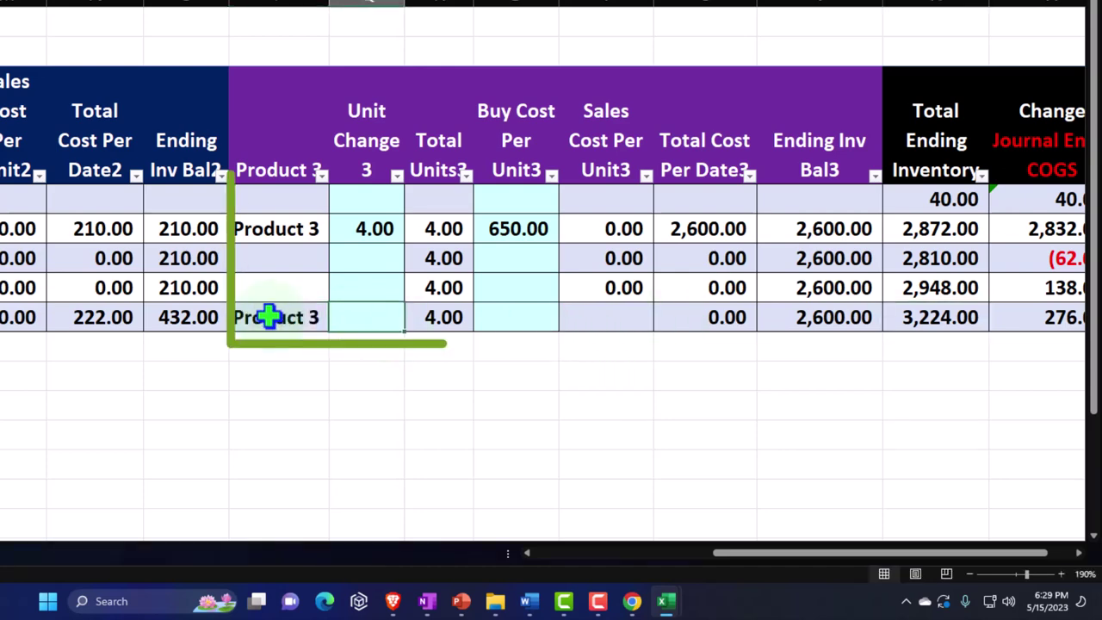
text(3)
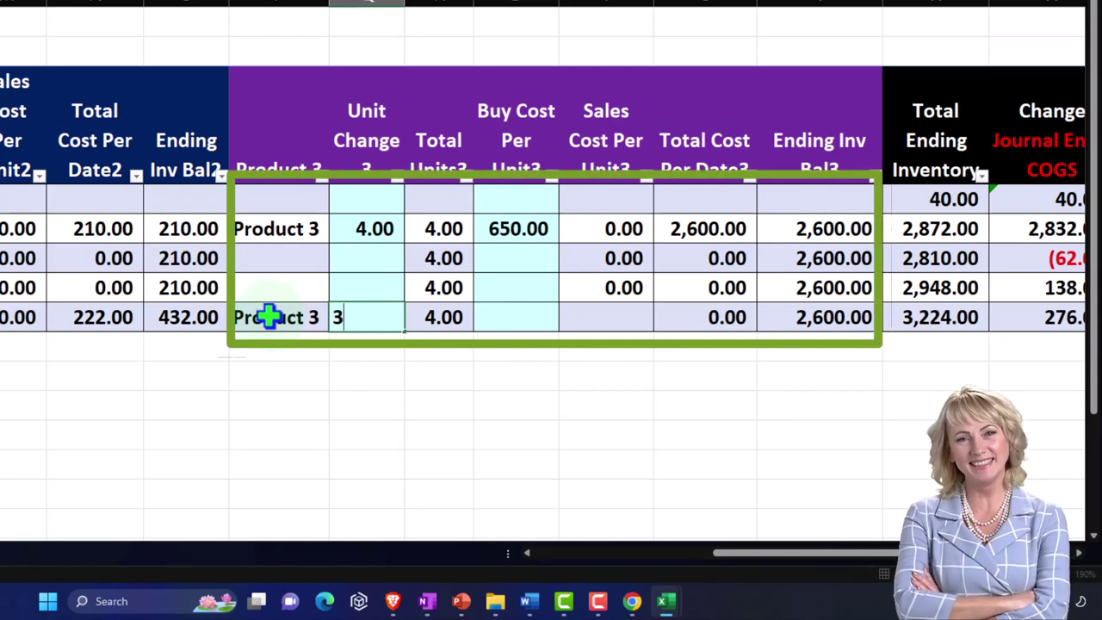
key(Tab)
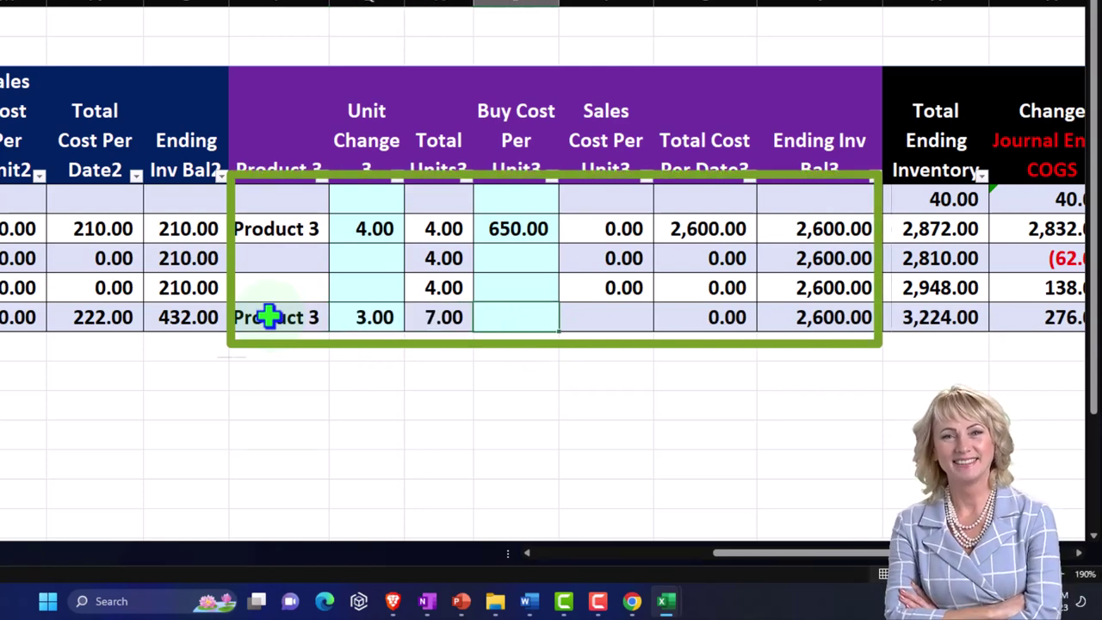
text(675)
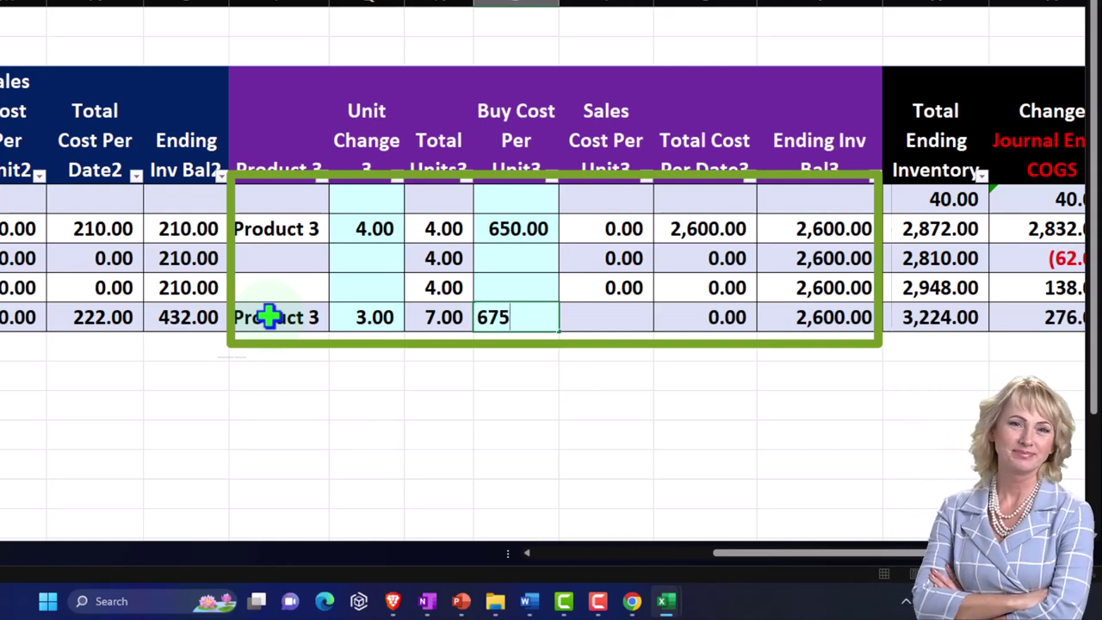
key(Tab)
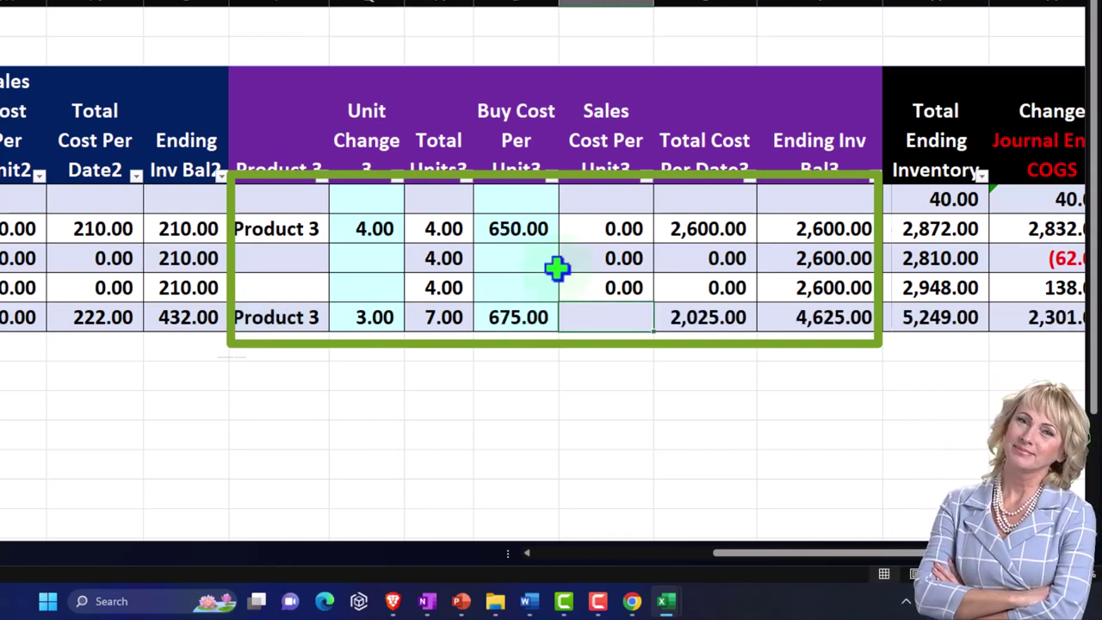
Extend Product 3's sales cost per unit formula from the 5/1 row to the 5/15 row.
click(614, 290)
drag(655, 303, 656, 327)
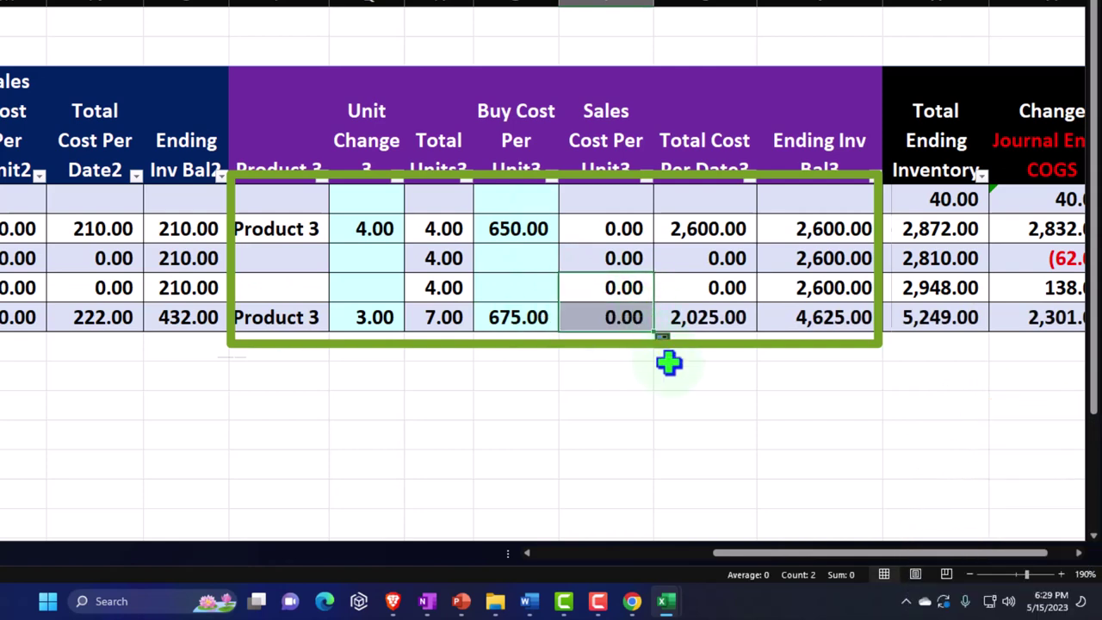
Check Product 3's total cost and ending inventory balance formulas in the 5/15 row.
double_click(708, 317)
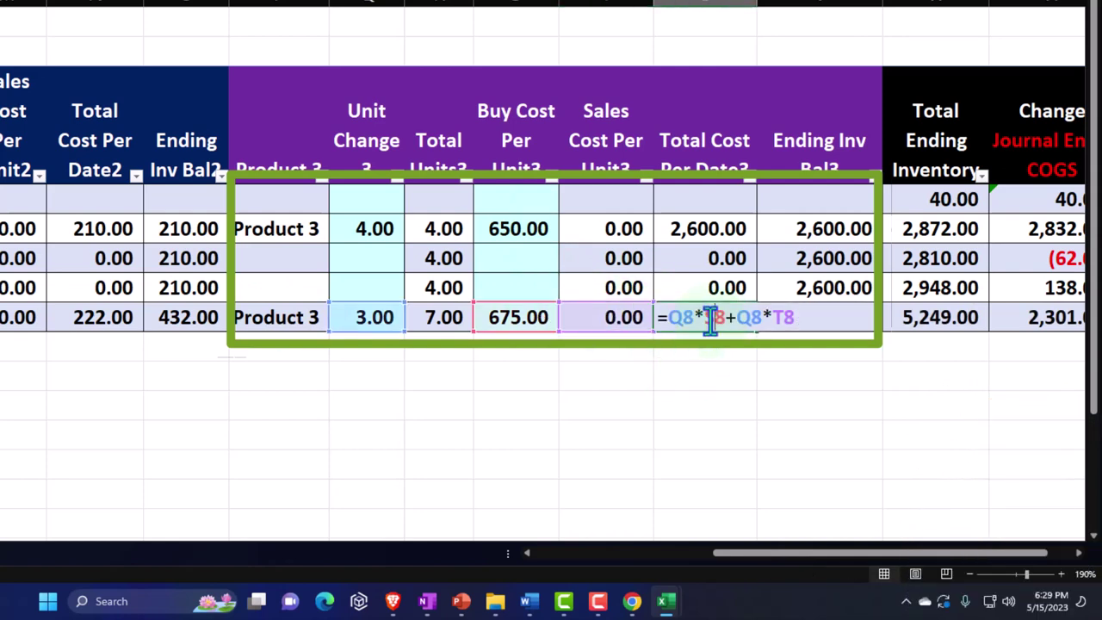
key(Return)
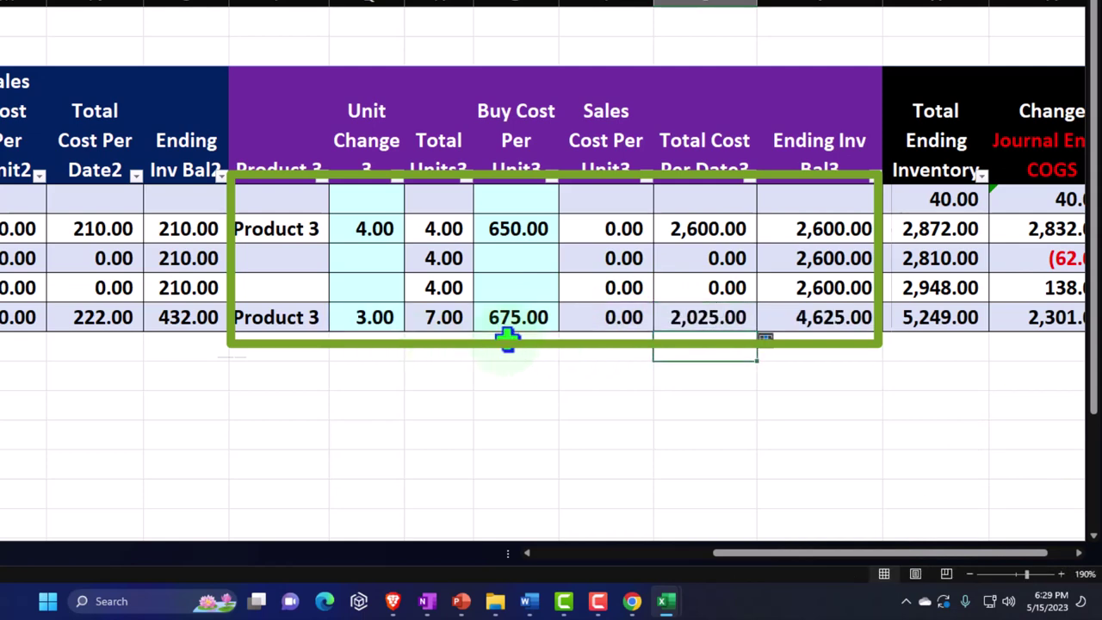
double_click(810, 317)
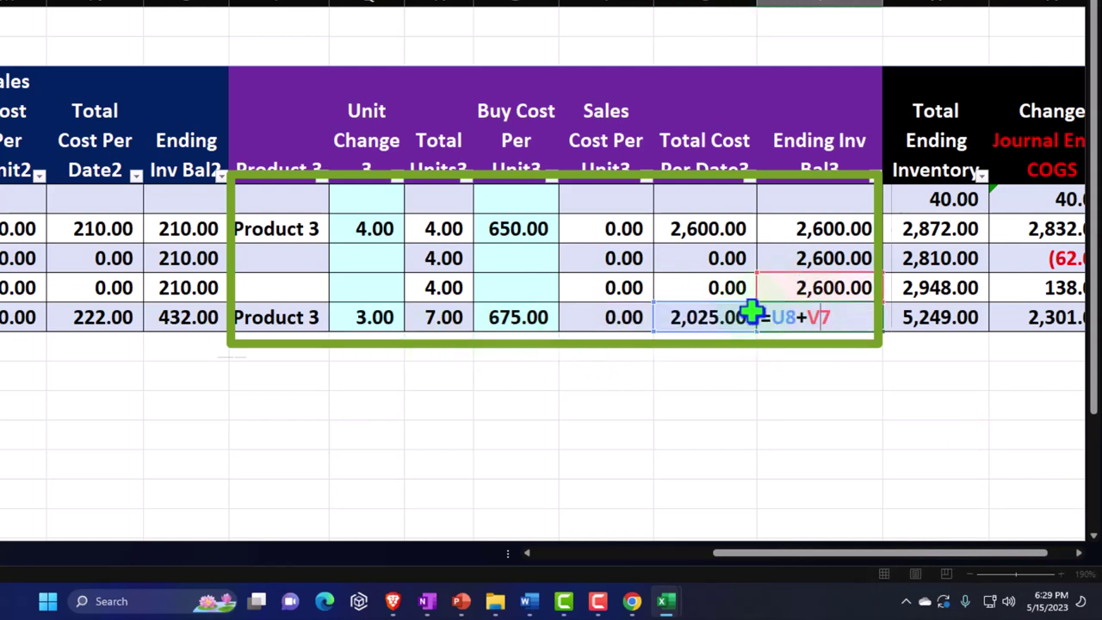
key(Return)
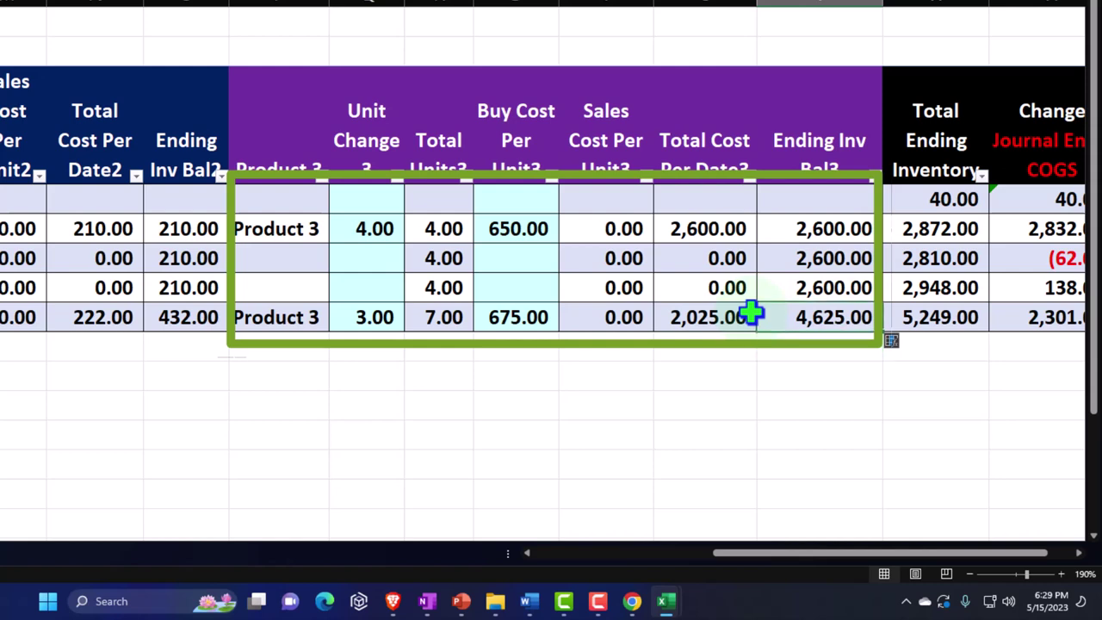
Check the 5/15 row's total ending inventory formula and its journal entry change formula.
key(Right)
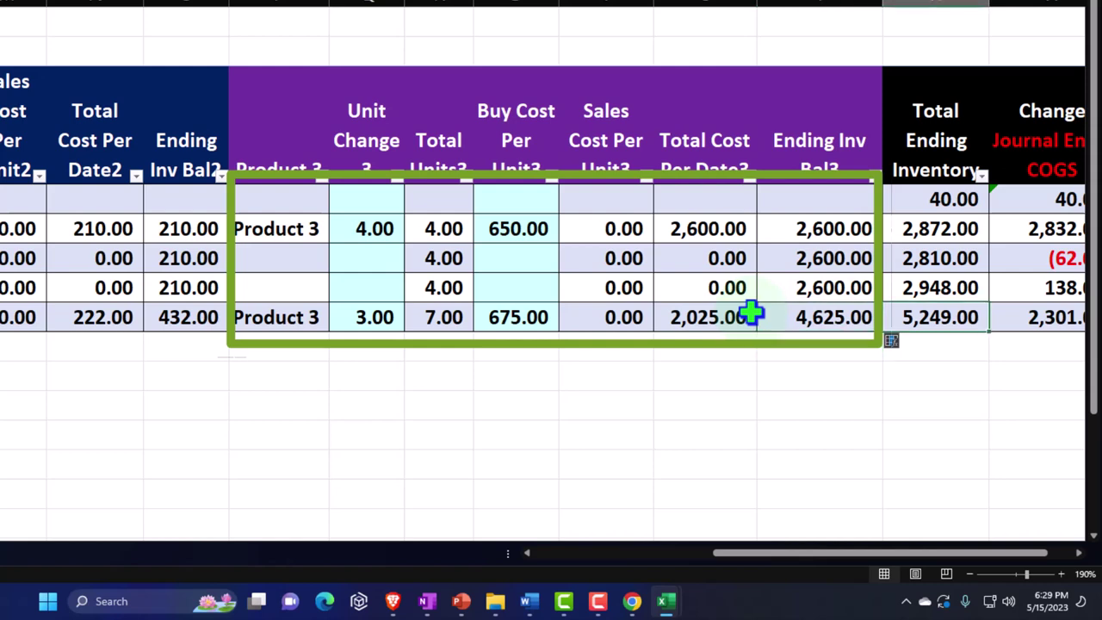
double_click(956, 317)
drag(901, 554, 950, 561)
key(Return)
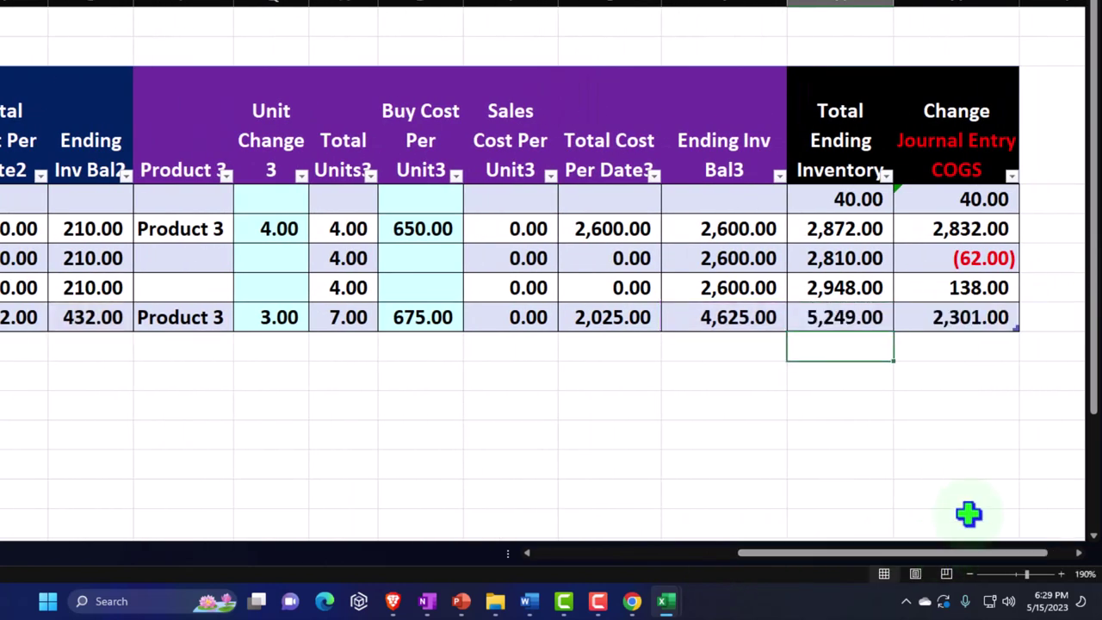
double_click(970, 322)
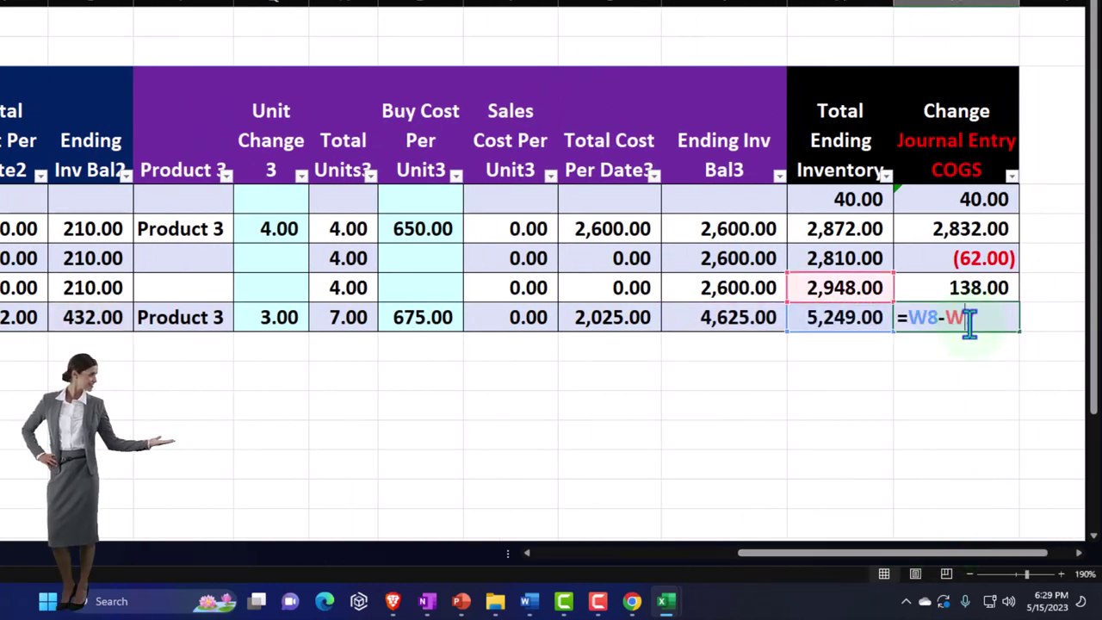
key(Return)
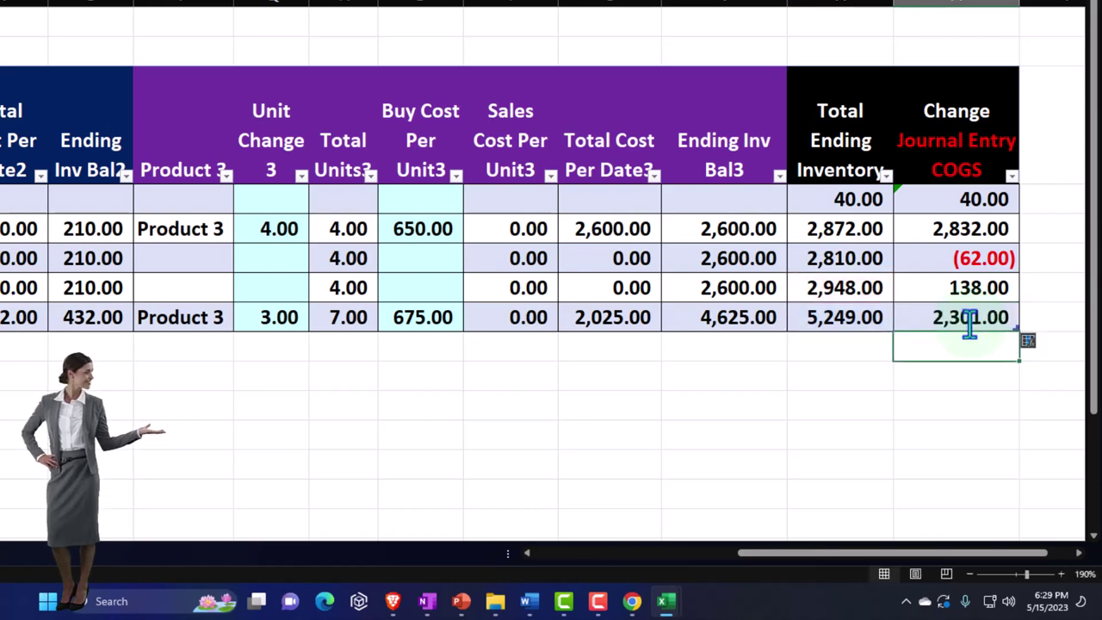
click(971, 321)
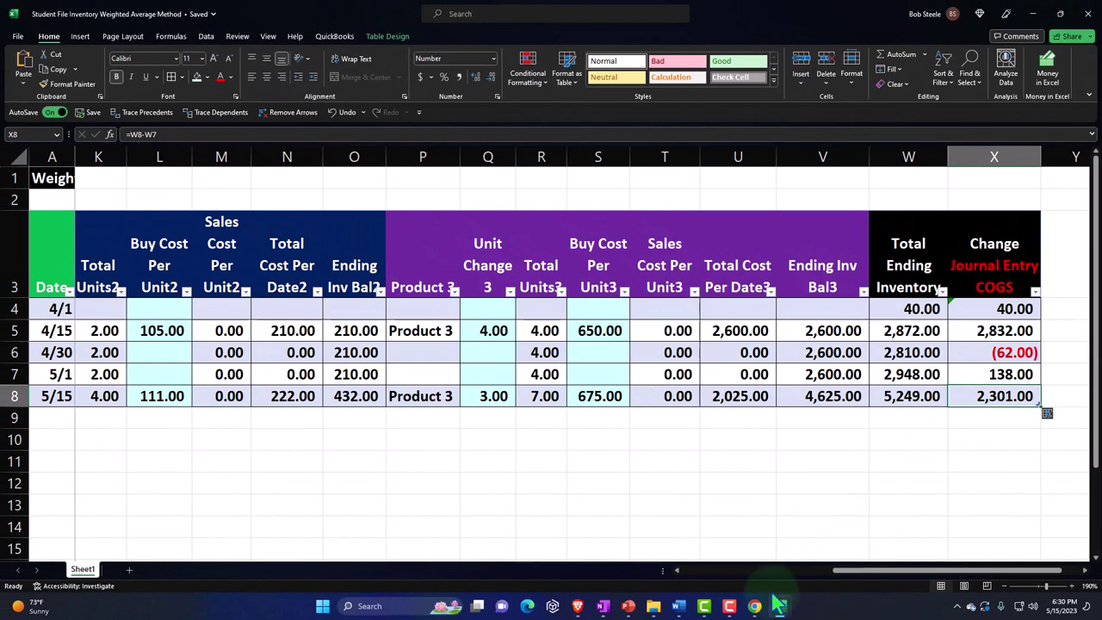
Switch to QuickBooks in the browser and start a new expense.
mouse_move(743, 606)
click(745, 567)
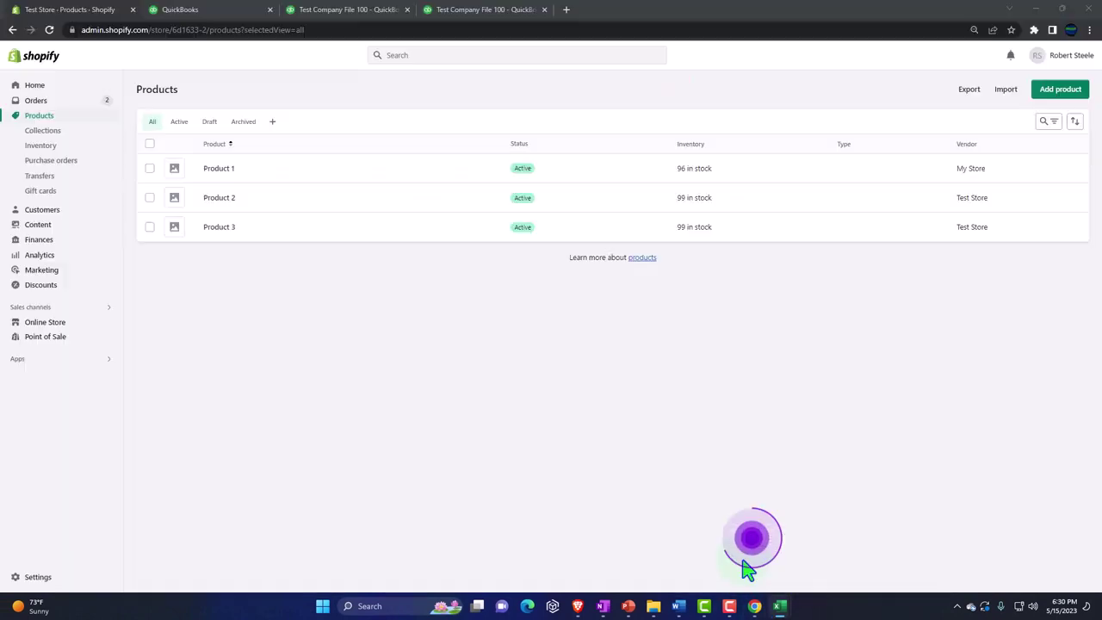
click(188, 12)
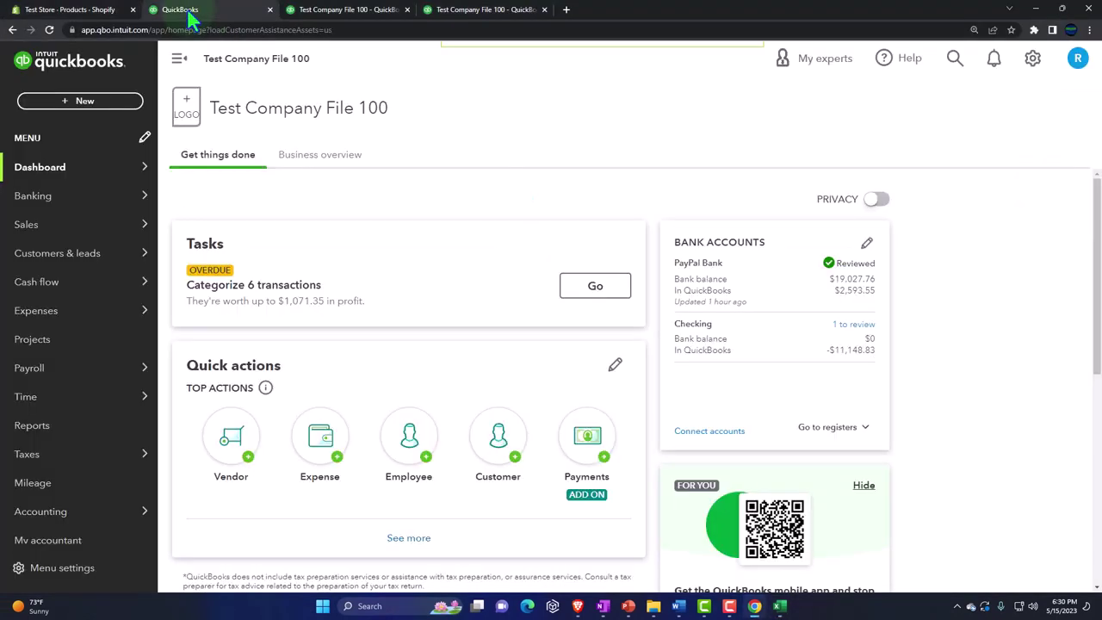
click(102, 104)
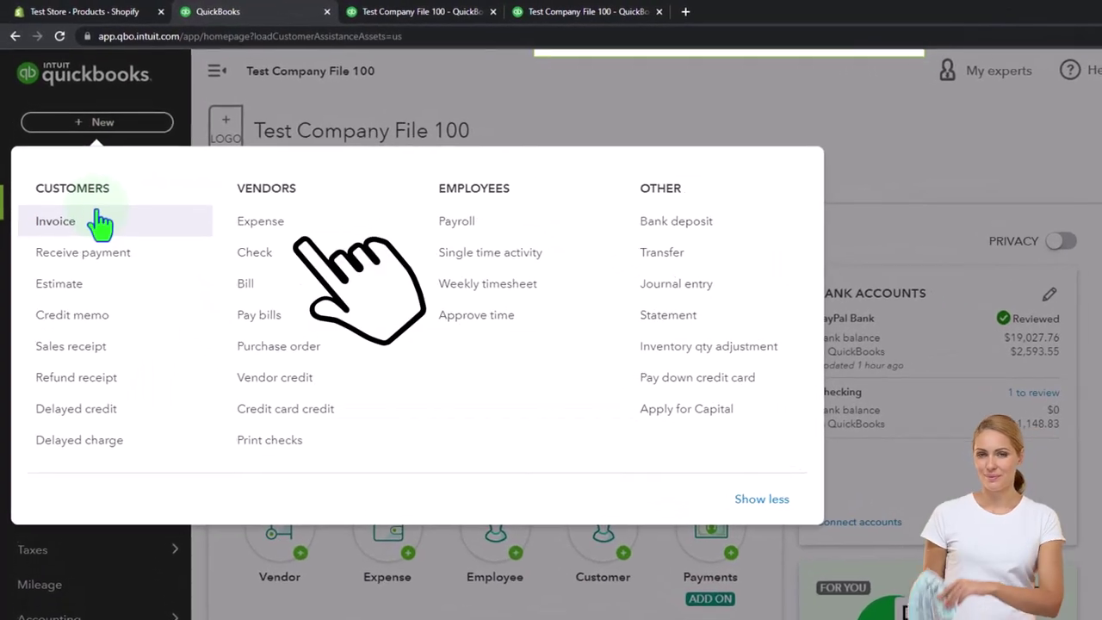
click(245, 229)
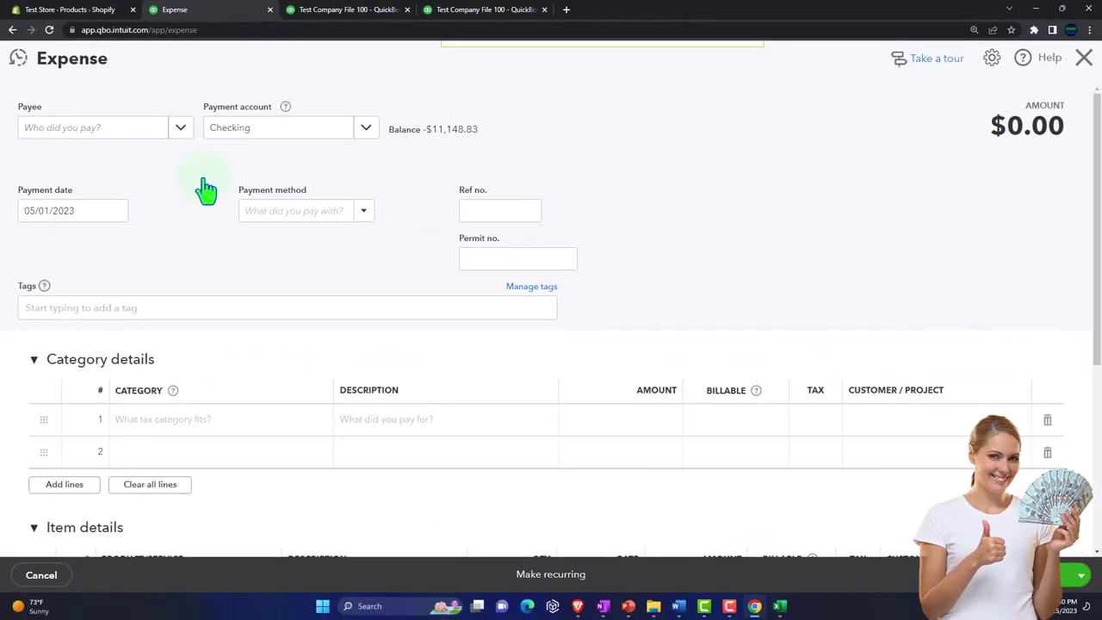
Set the expense's payee to Vendor 1 and its payment date to 05/15/2023.
click(181, 129)
click(78, 222)
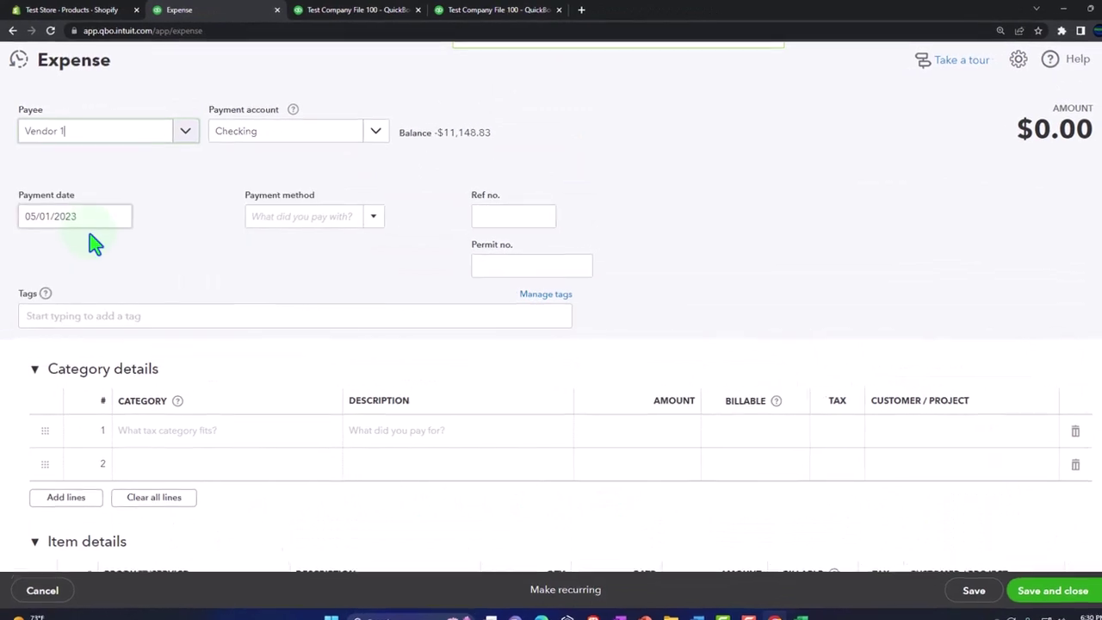
click(86, 222)
text(5)
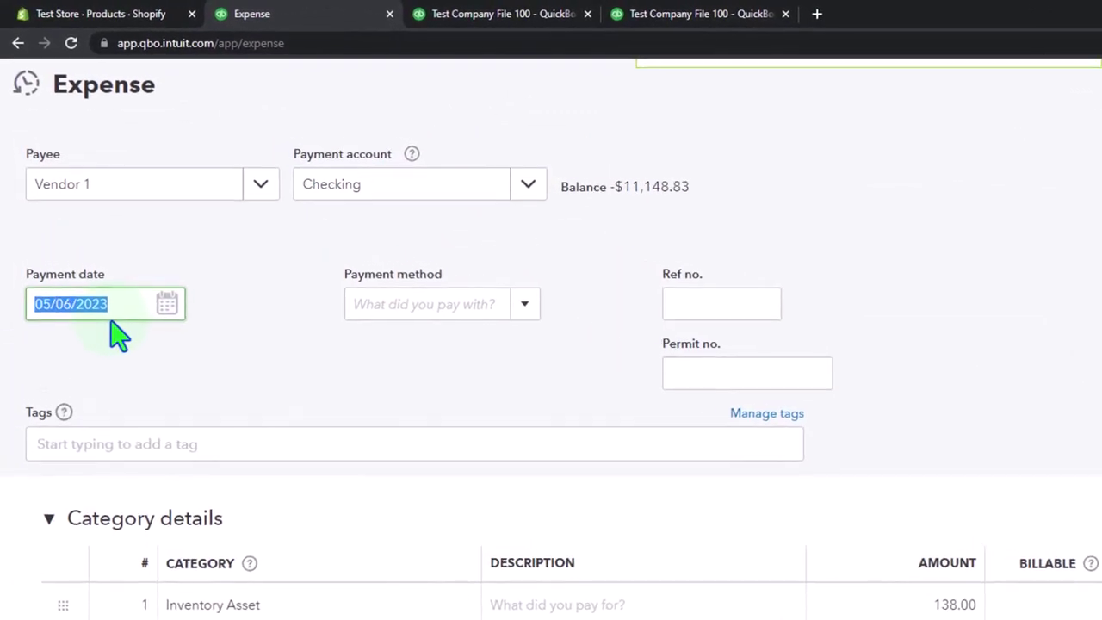
text(8)
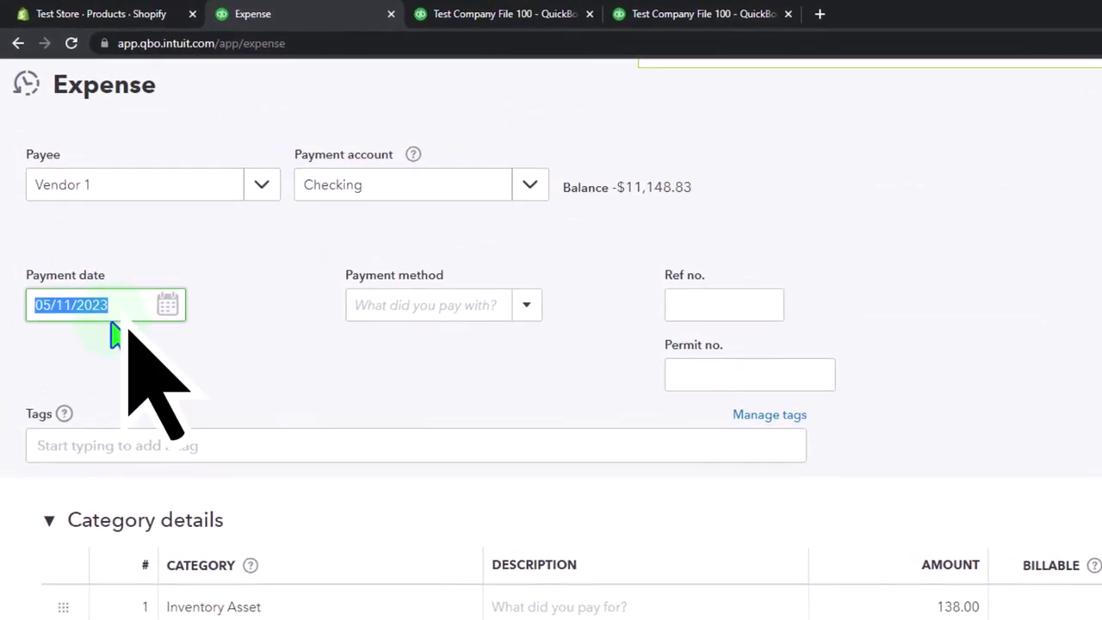
text(15)
key(Tab)
Set the Inventory Asset line to the worksheet's 5/15 change of 2,301, then save and close the expense.
key(Tab)
key(Tab)
key(Tab)
key(Tab)
key(Tab)
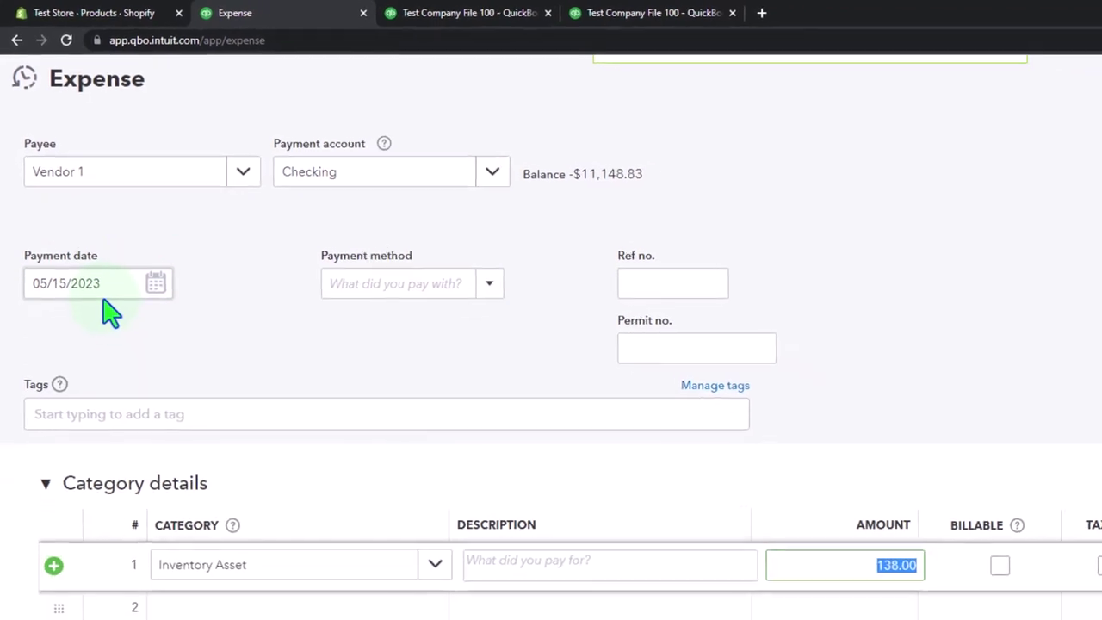
mouse_move(779, 607)
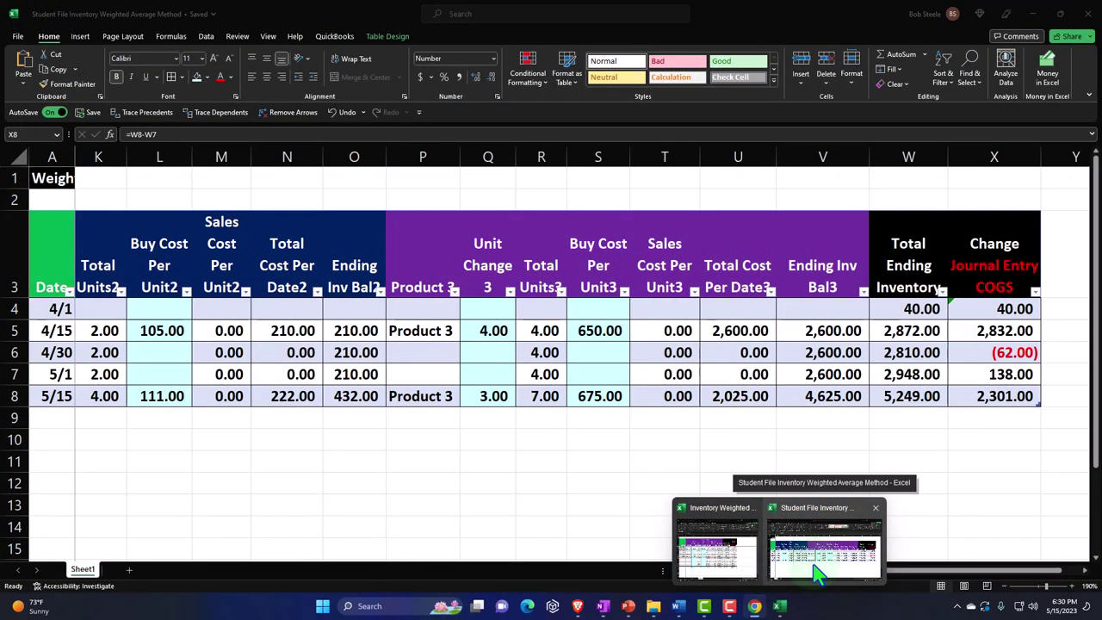
click(816, 573)
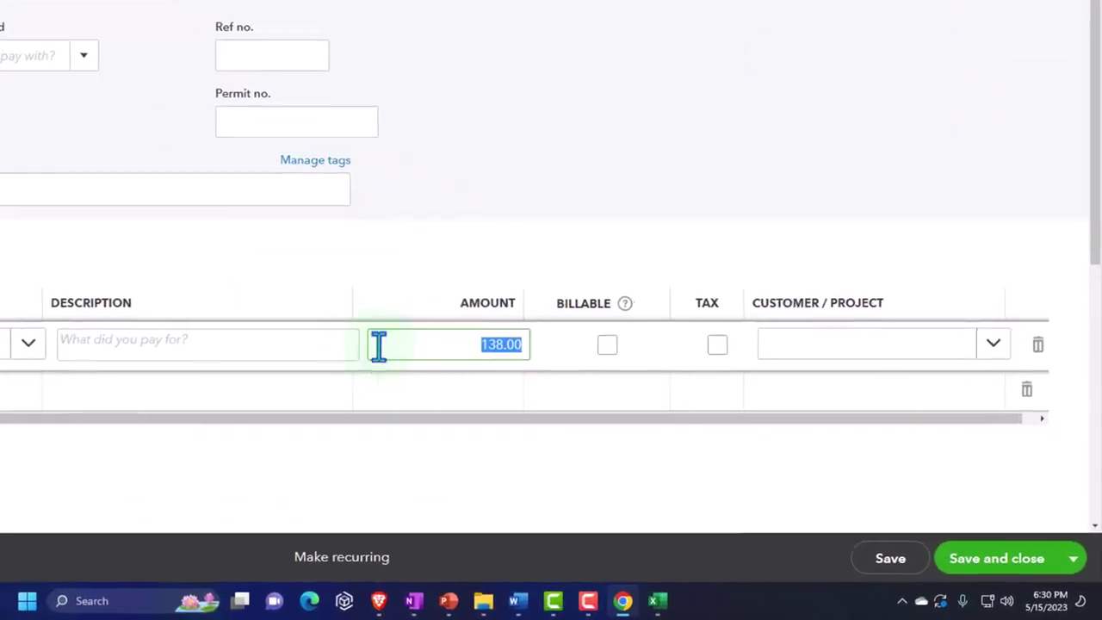
text(2301)
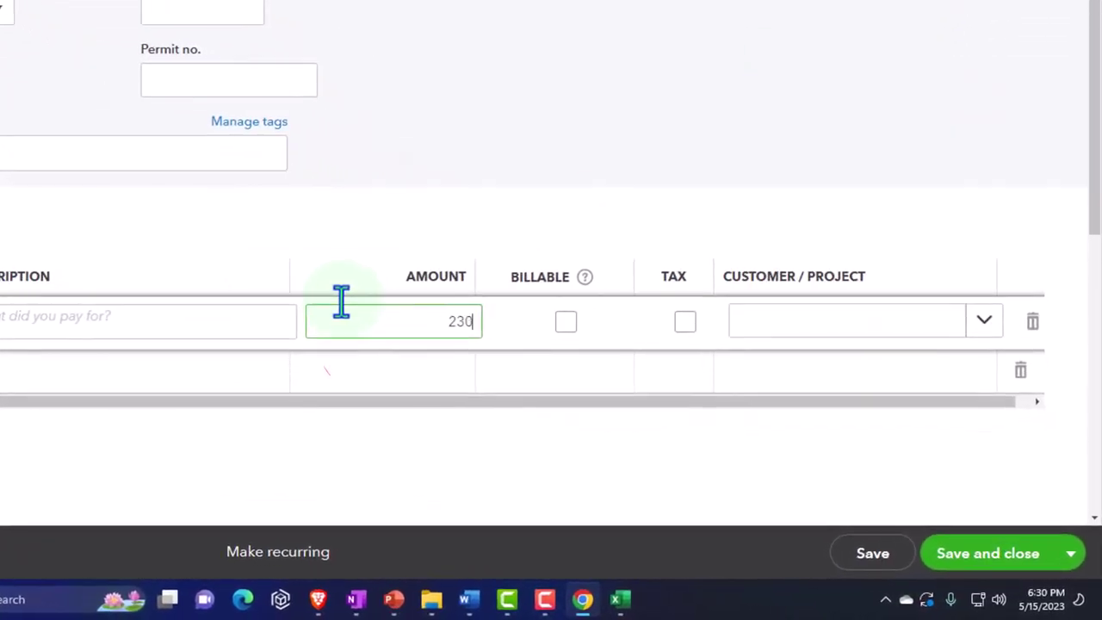
key(Tab)
key(Tab)
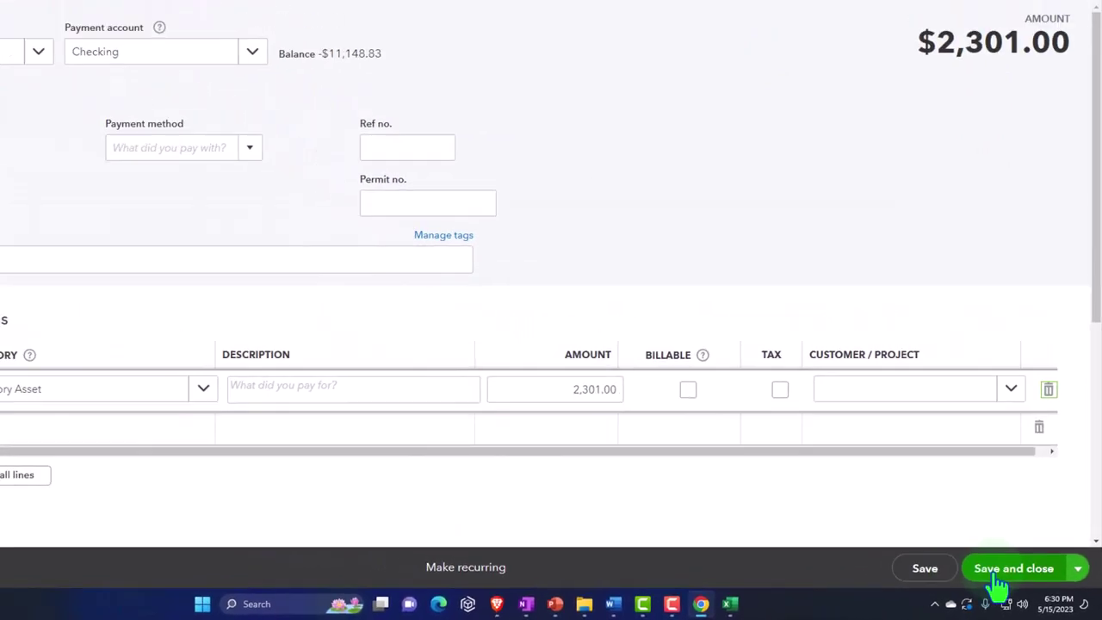
click(999, 572)
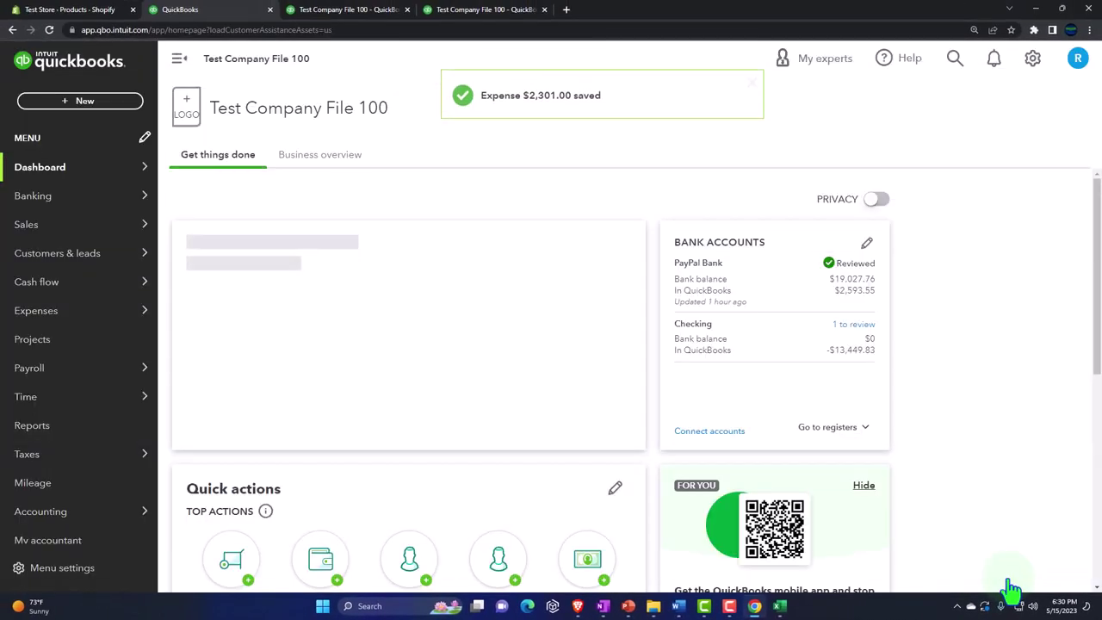
Rerun the April to May 2023 Balance Sheet report and examine the May Inventory Asset balance.
click(365, 9)
scroll(594, 297, up, 3)
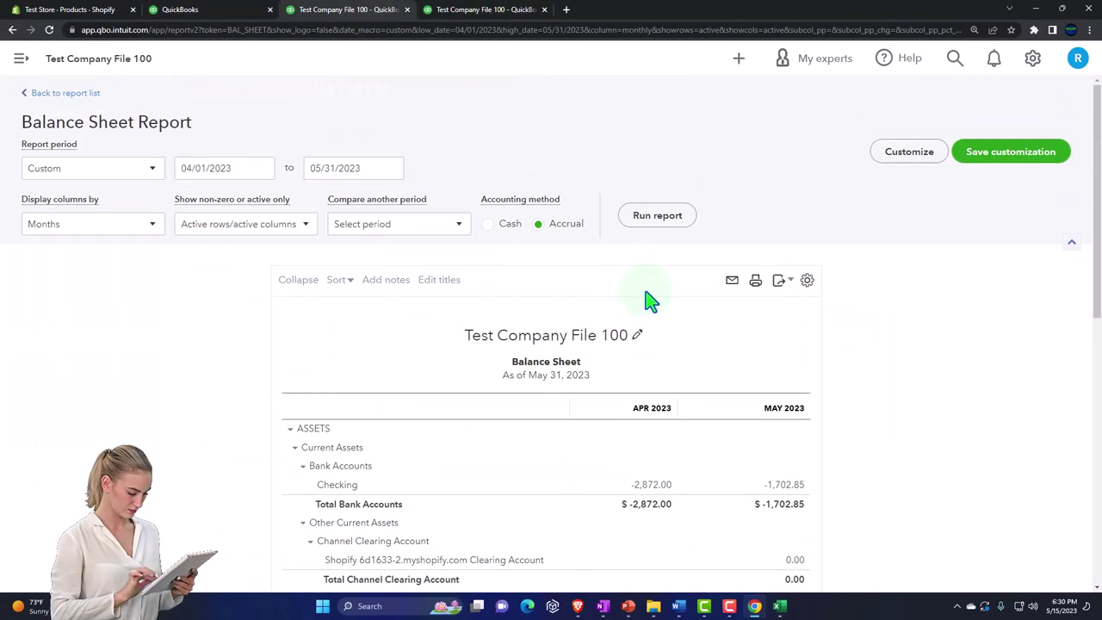
click(658, 215)
scroll(831, 440, down, 2)
key(ctrl+plus)
key(ctrl+plus)
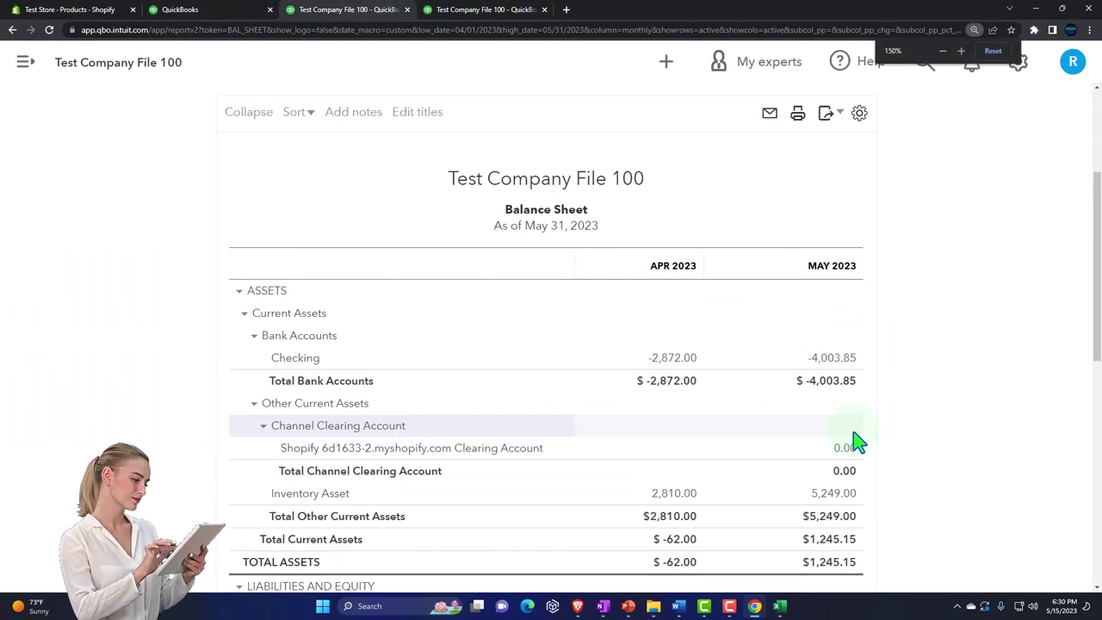
scroll(856, 439, down, 1)
scroll(859, 439, down, 1)
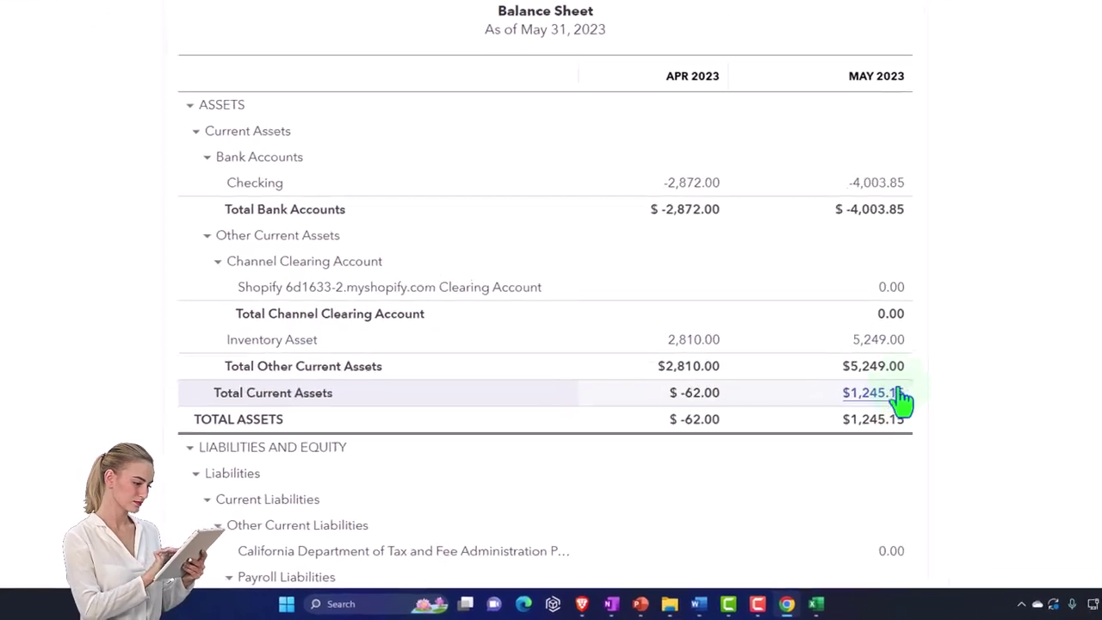
click(933, 303)
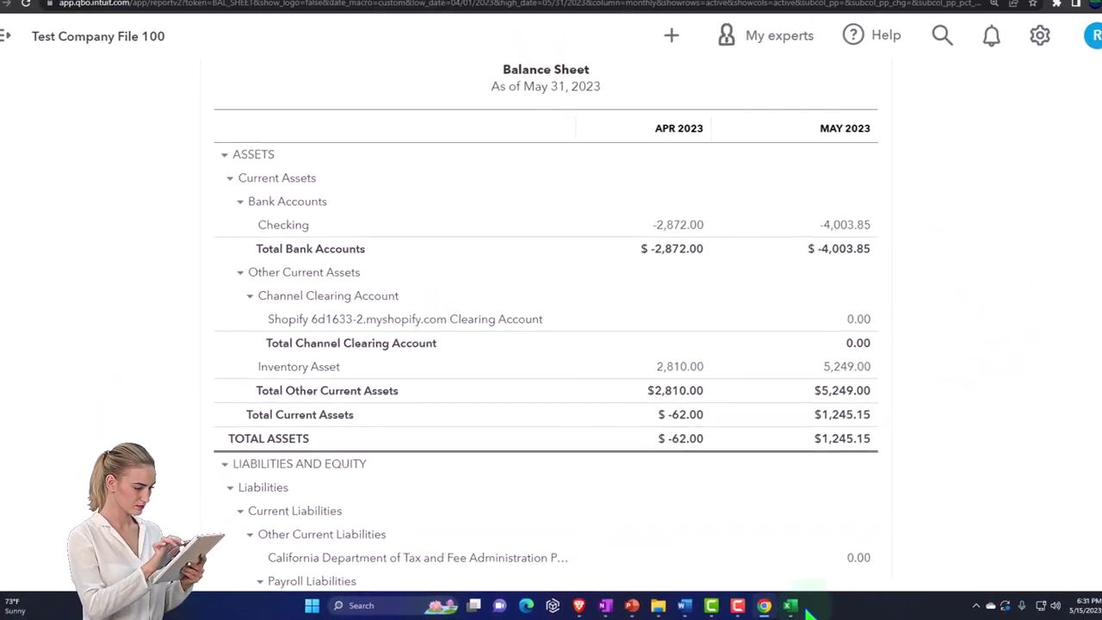
Switch to the student inventory workbook in Excel and examine the 5/15 Total Ending Inventory and the product columns.
mouse_move(805, 609)
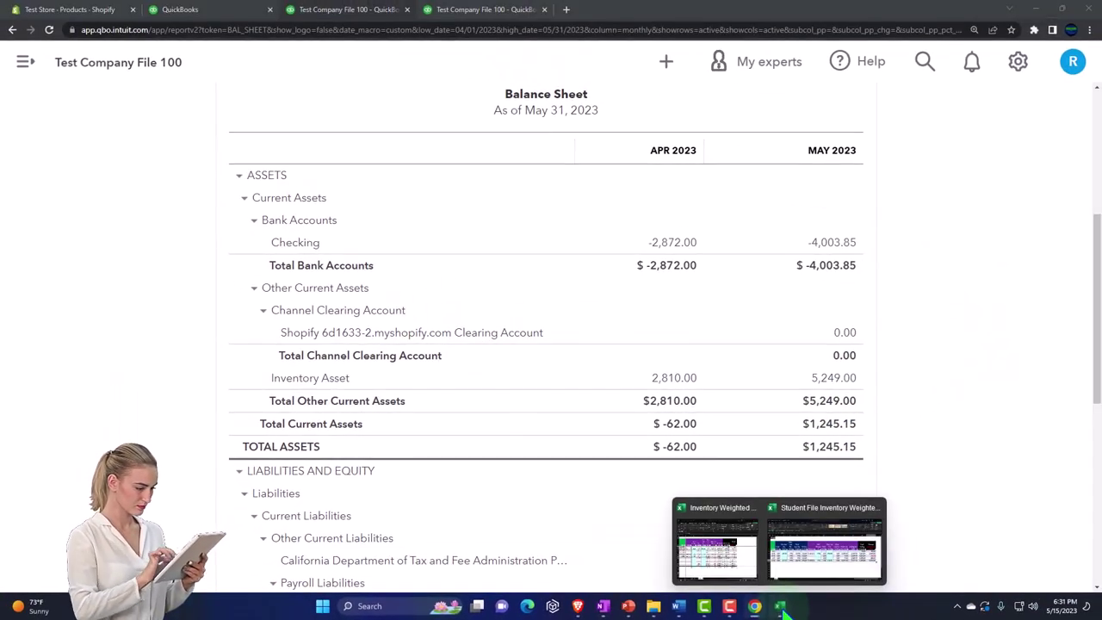
click(823, 561)
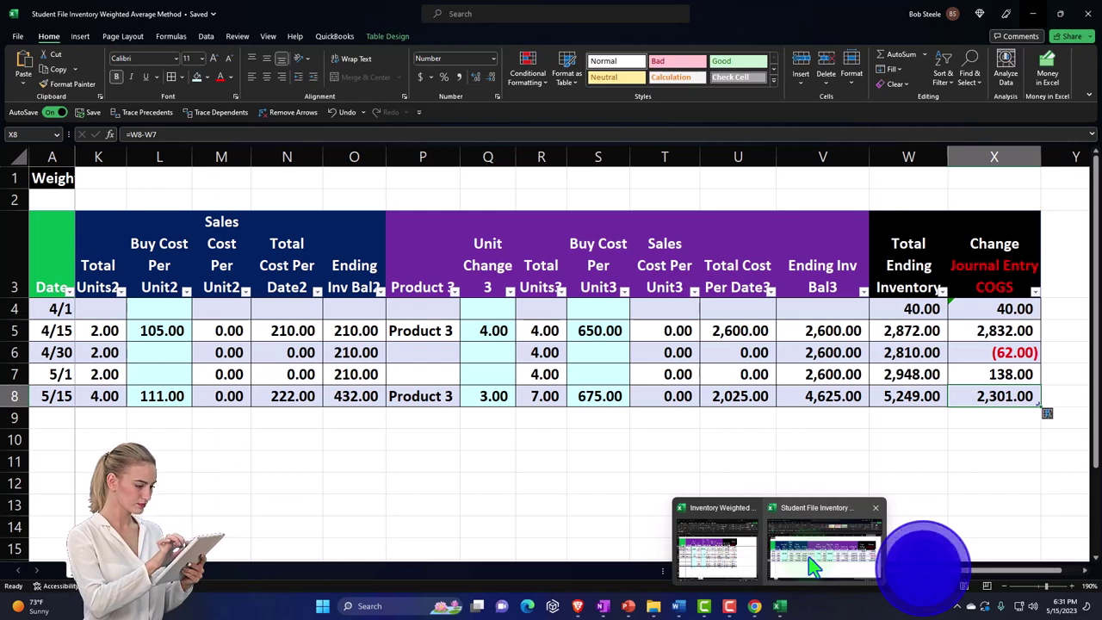
click(904, 399)
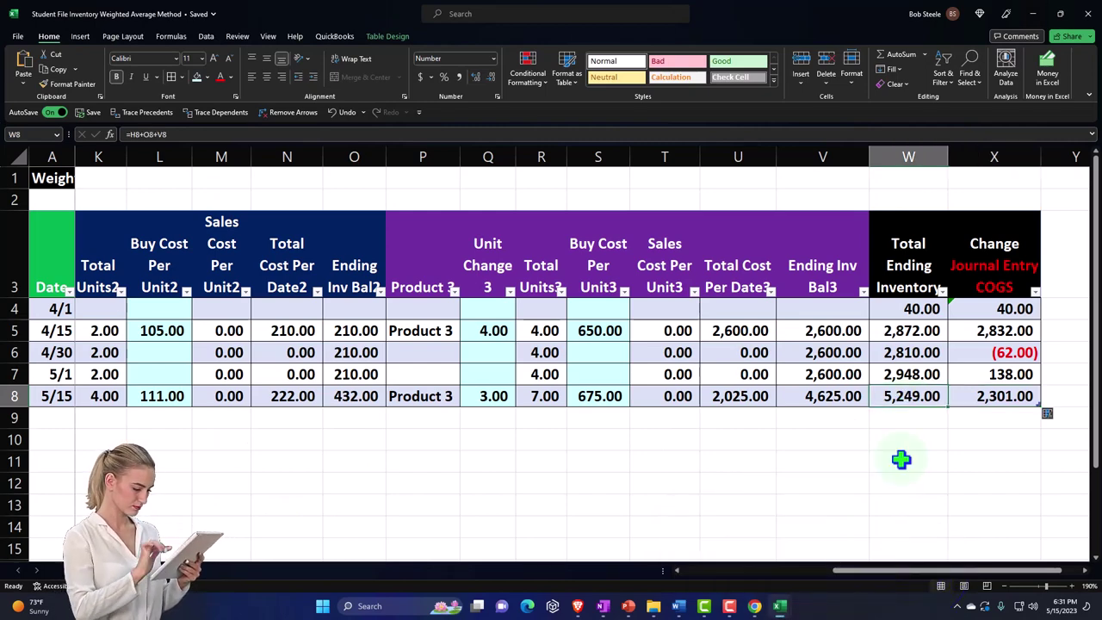
key(Down)
key(Left)
key(Left)
key(Left)
key(Left)
key(Left)
key(Left)
key(Left)
key(Left)
key(Left)
key(Left)
key(Left)
key(Left)
key(Left)
key(Left)
key(Left)
key(Left)
key(Left)
key(Left)
key(Left)
key(Left)
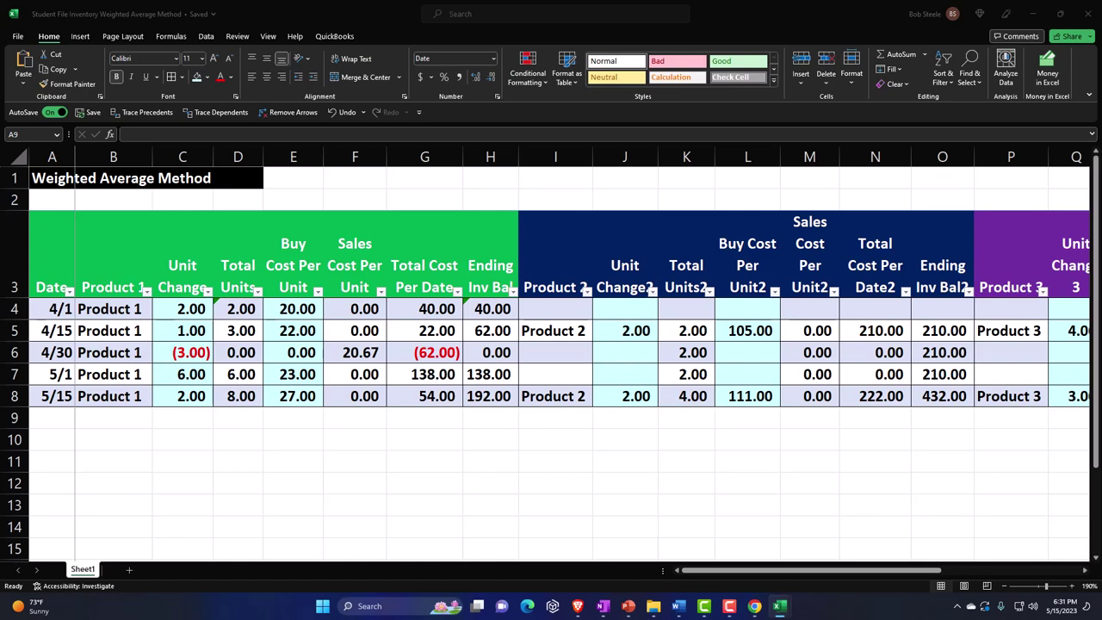
Switch to the browser to view the Balance Sheet and the Shopify product stock, then return to the workbook.
click(755, 606)
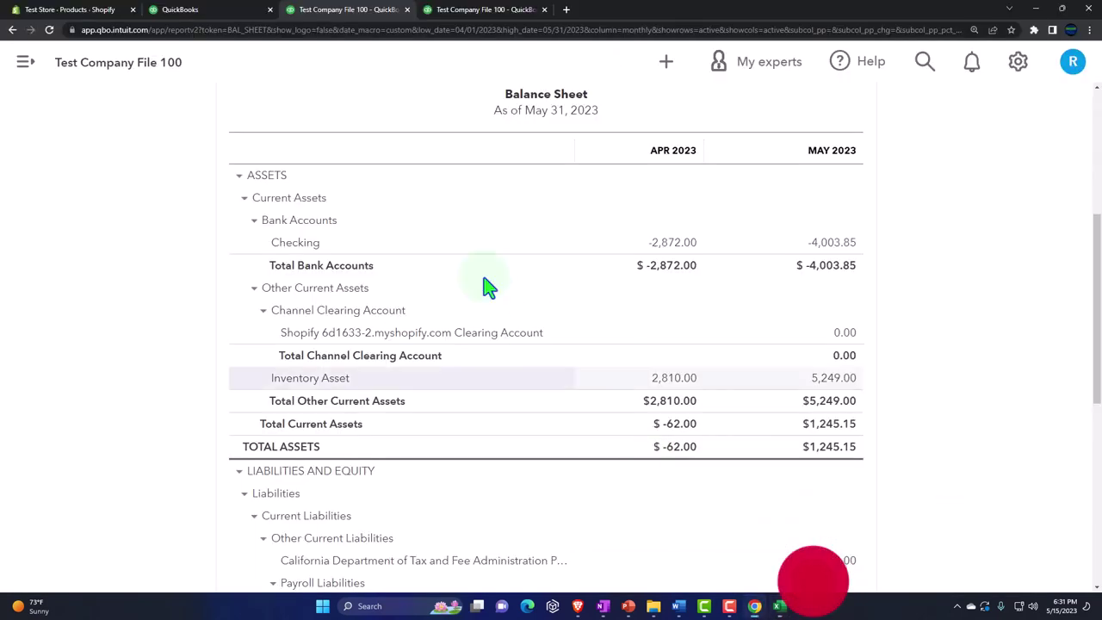
click(118, 11)
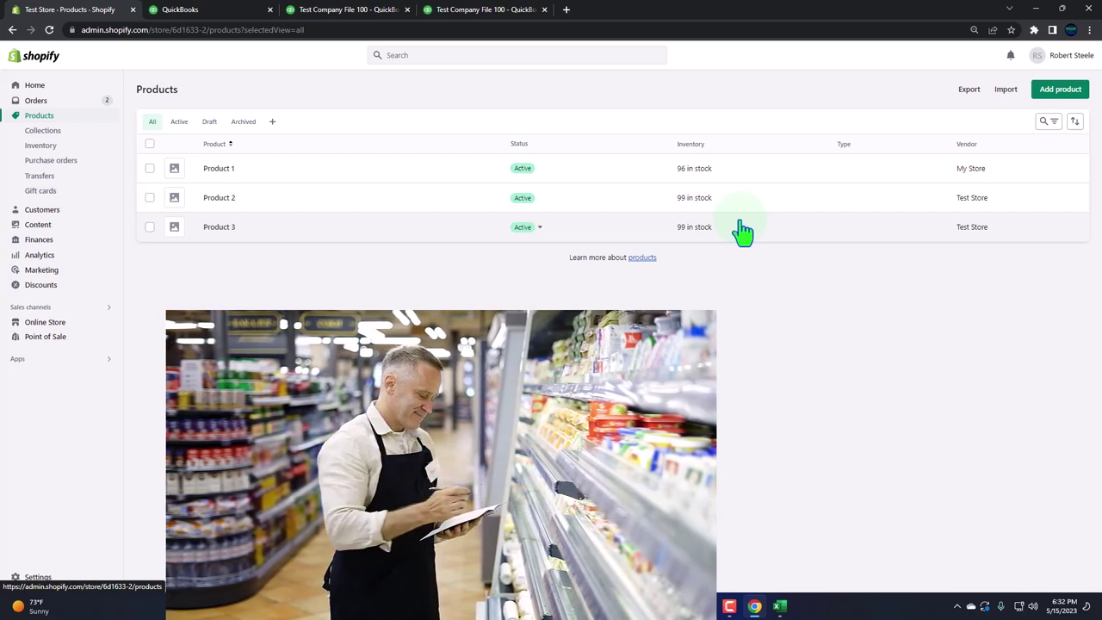
click(1037, 10)
Start a new transaction row below 5/15 with the date 5/31 and Product 1.
click(51, 417)
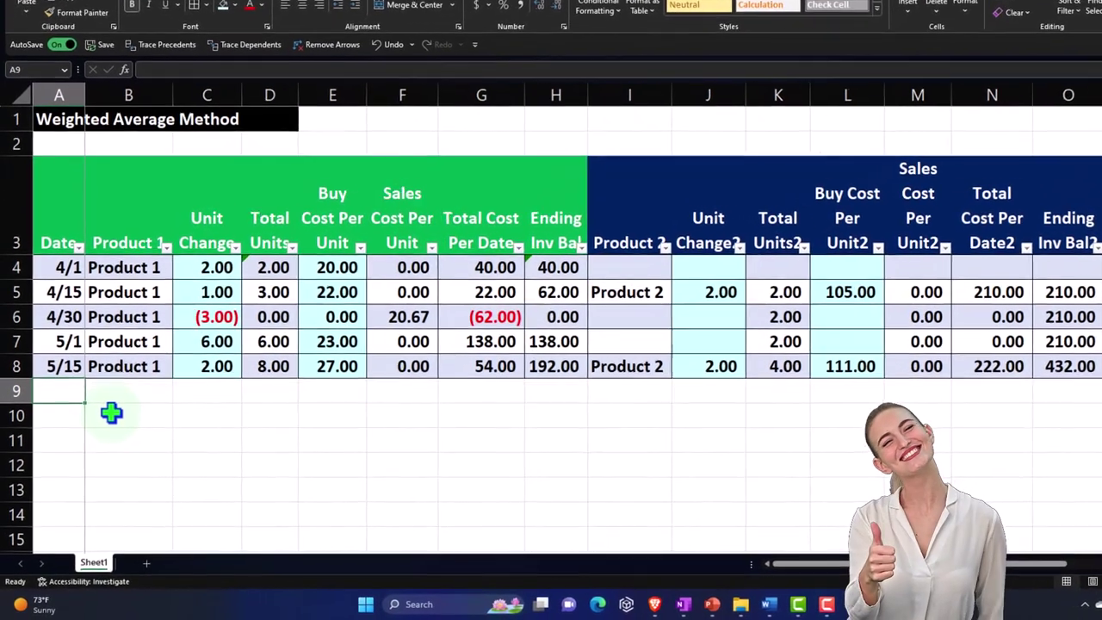
text(5/31)
key(Return)
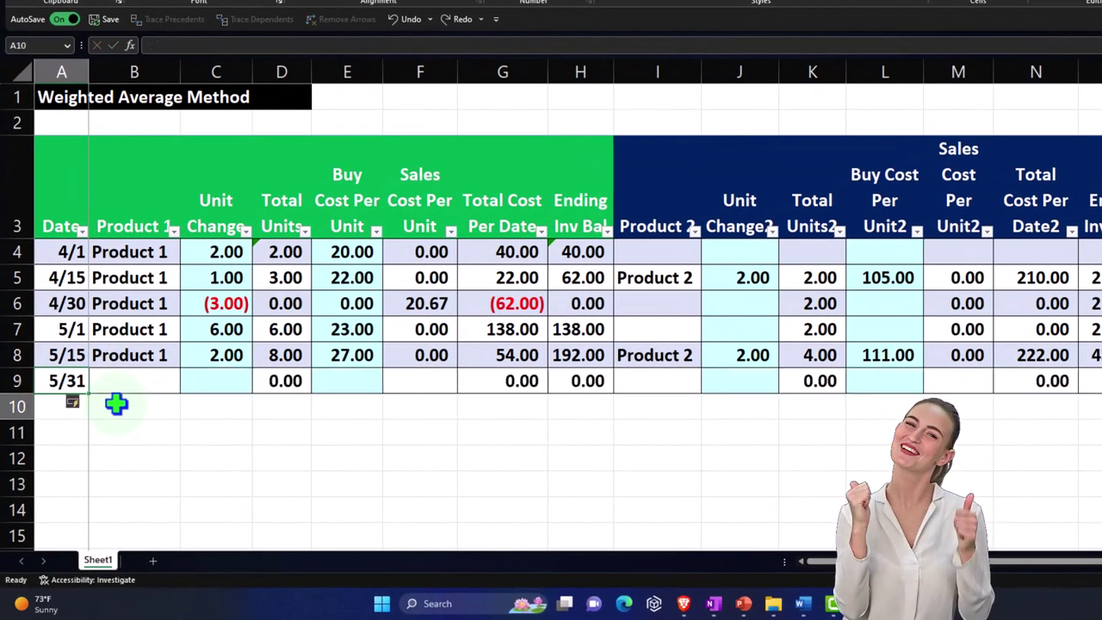
key(Up)
key(Right)
text(P)
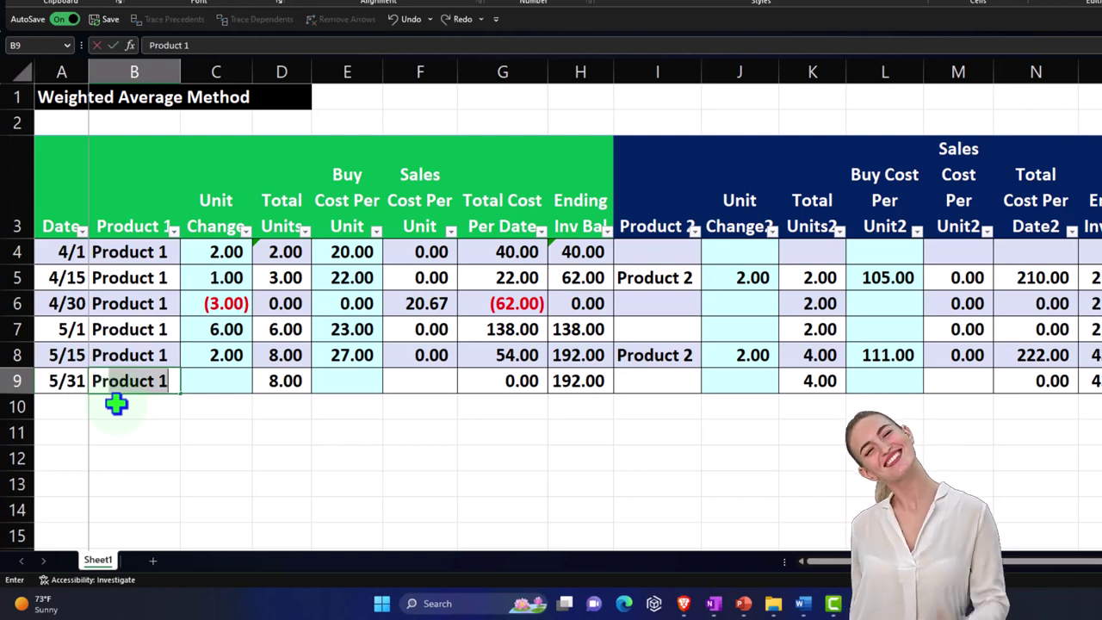
key(Tab)
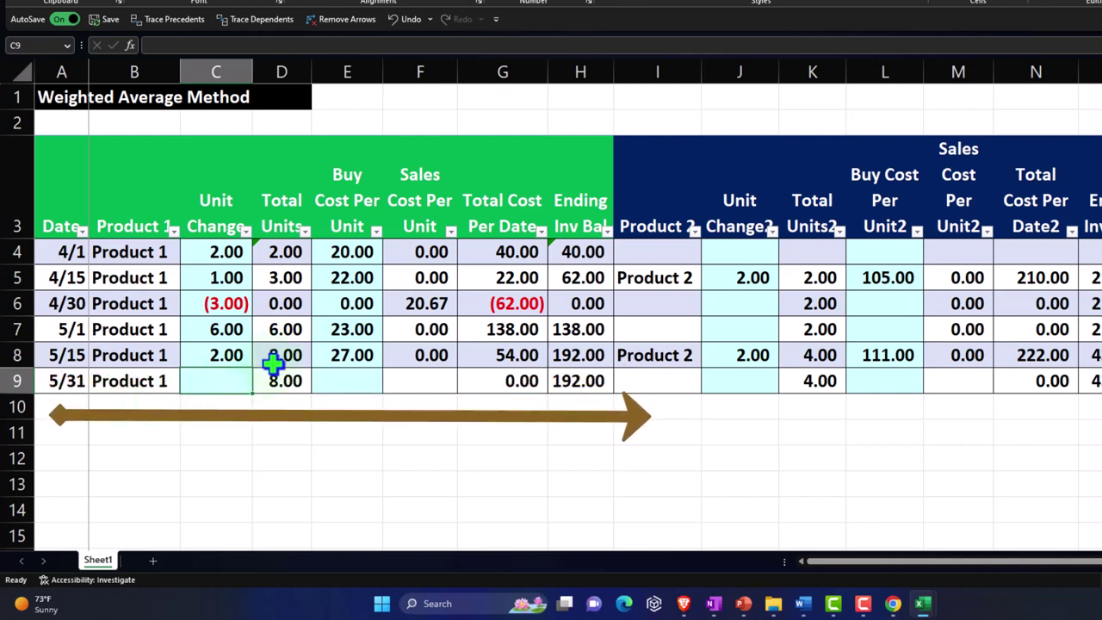
Set Product 1's unit change on 5/31 to -4.
text(-4)
key(Return)
key(Up)
key(Right)
key(Right)
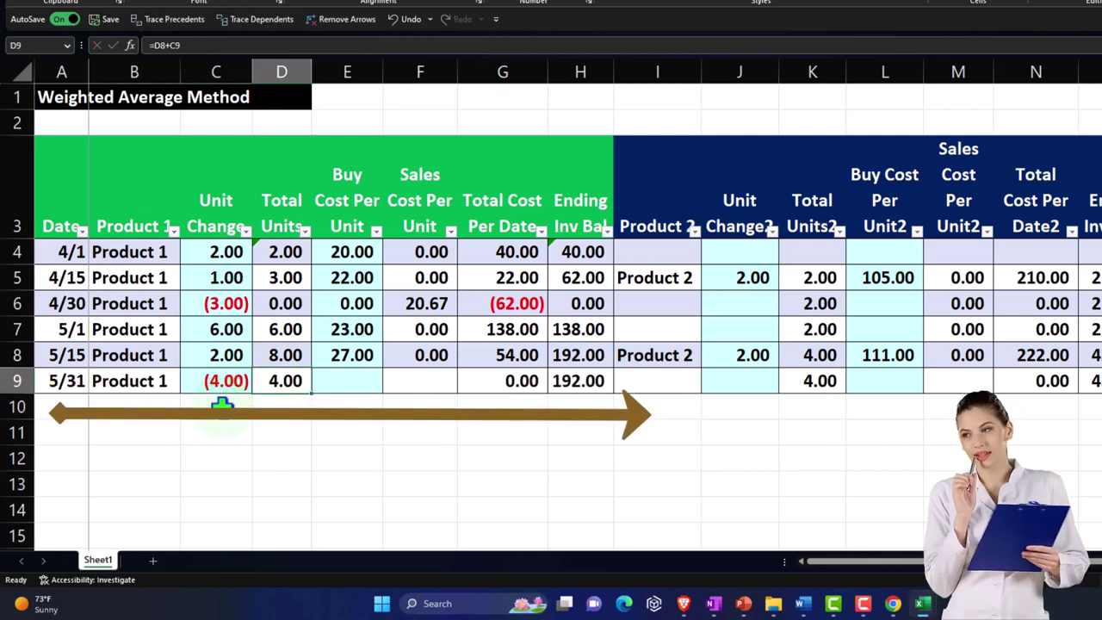
Set Product 1's 5/31 buy cost per unit to 0 and fill the 5/15 sales cost formula down to 5/31.
key(Right)
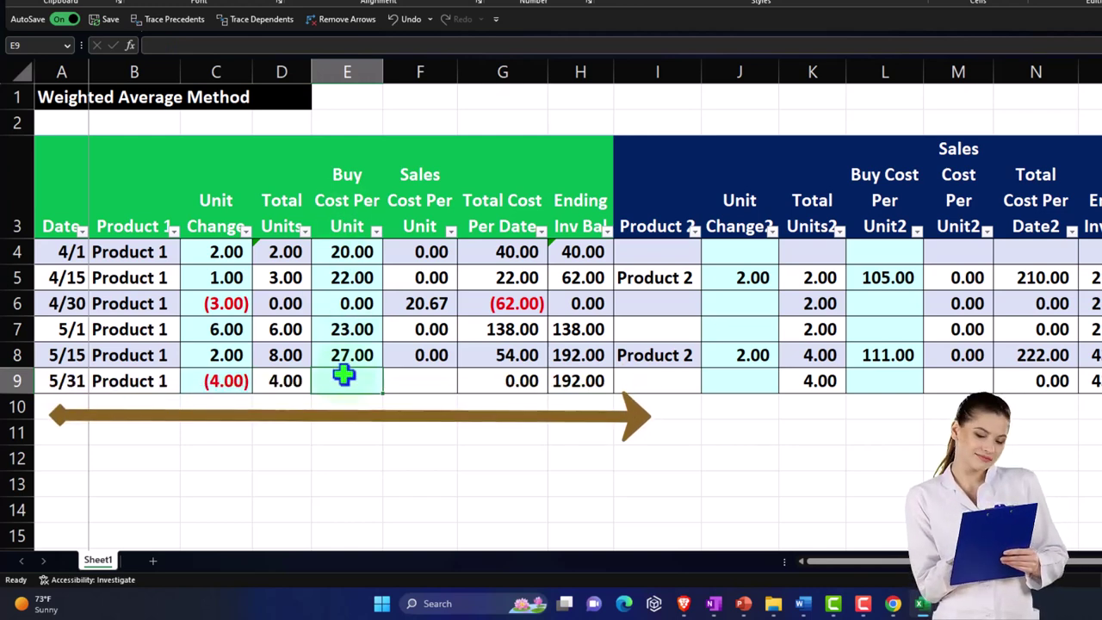
key(ctrl+d)
click(431, 354)
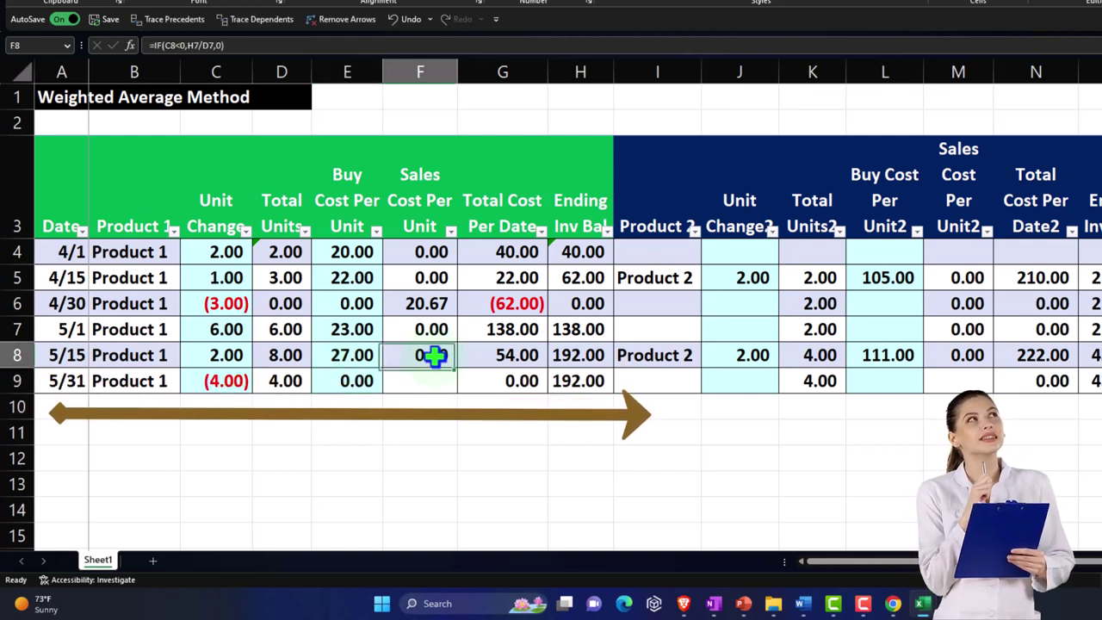
drag(460, 370, 455, 387)
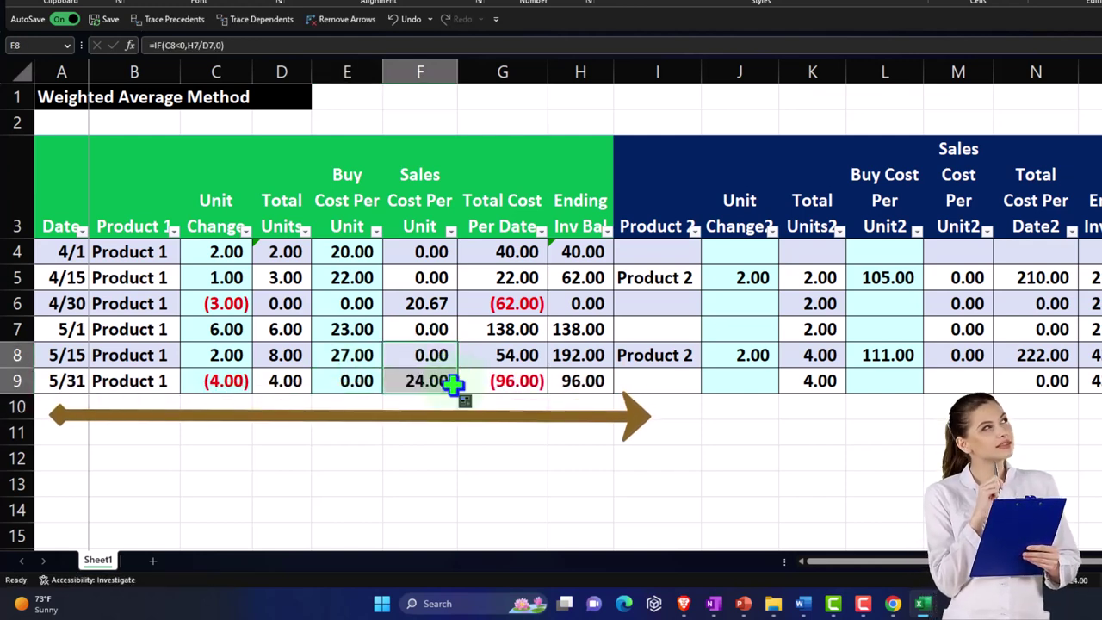
click(429, 443)
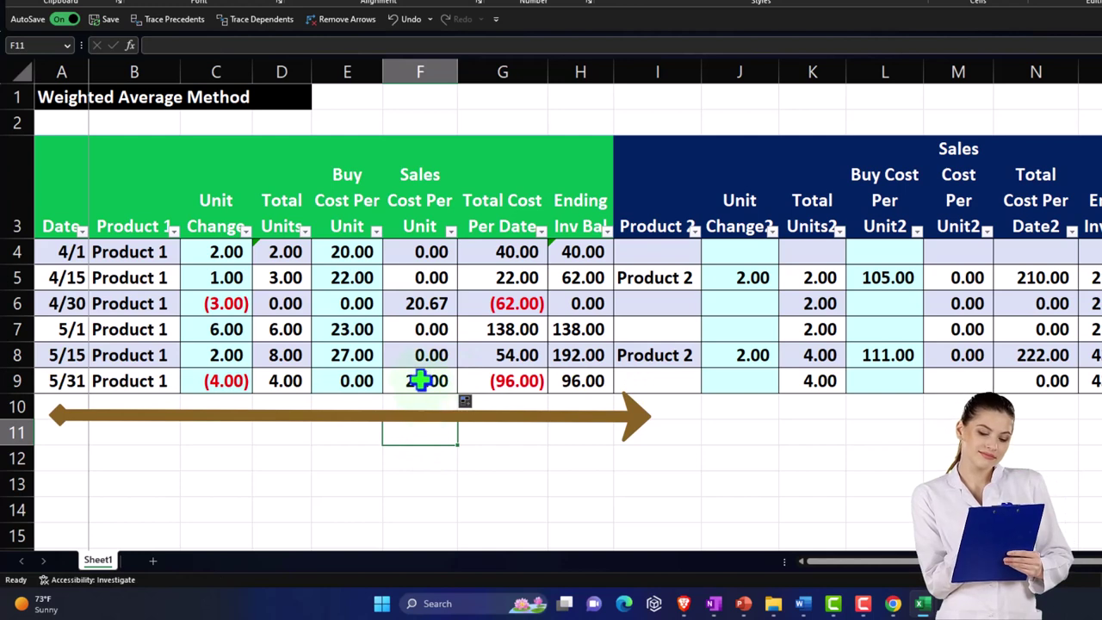
Examine Product 1's 5/31 sales cost per unit formula alongside the buy costs, prior ending balance and prior total units.
double_click(419, 381)
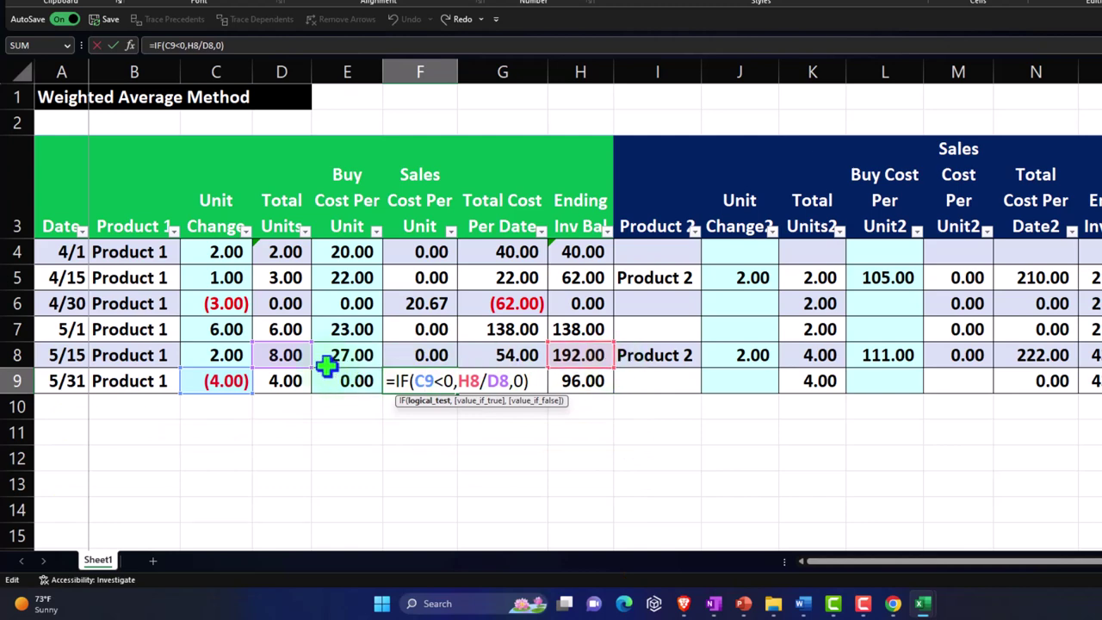
key(Return)
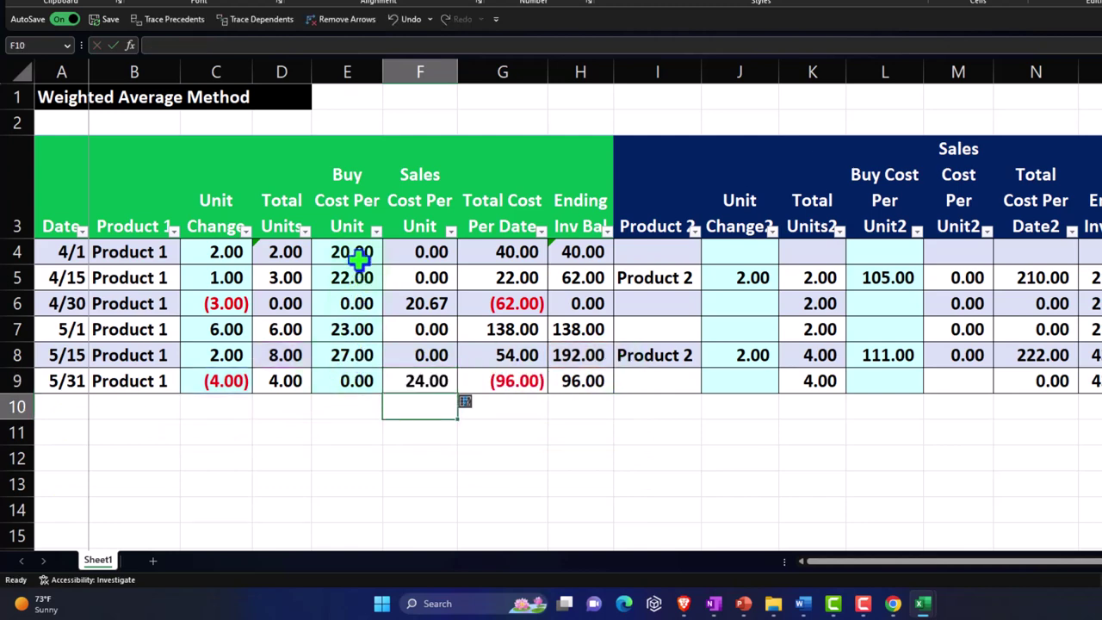
drag(359, 251, 359, 328)
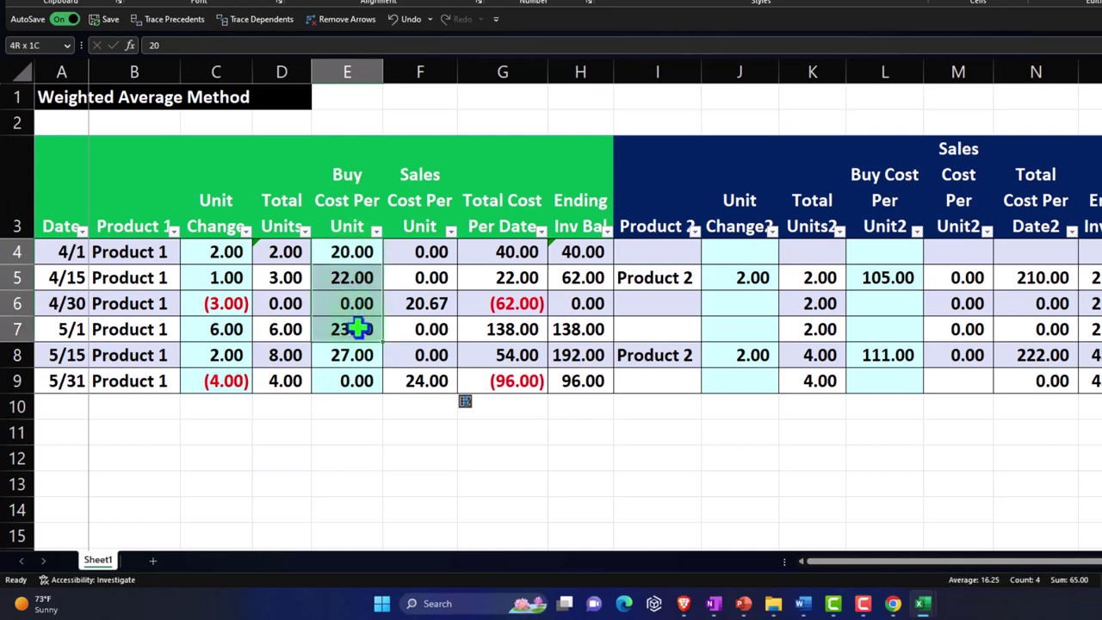
click(353, 355)
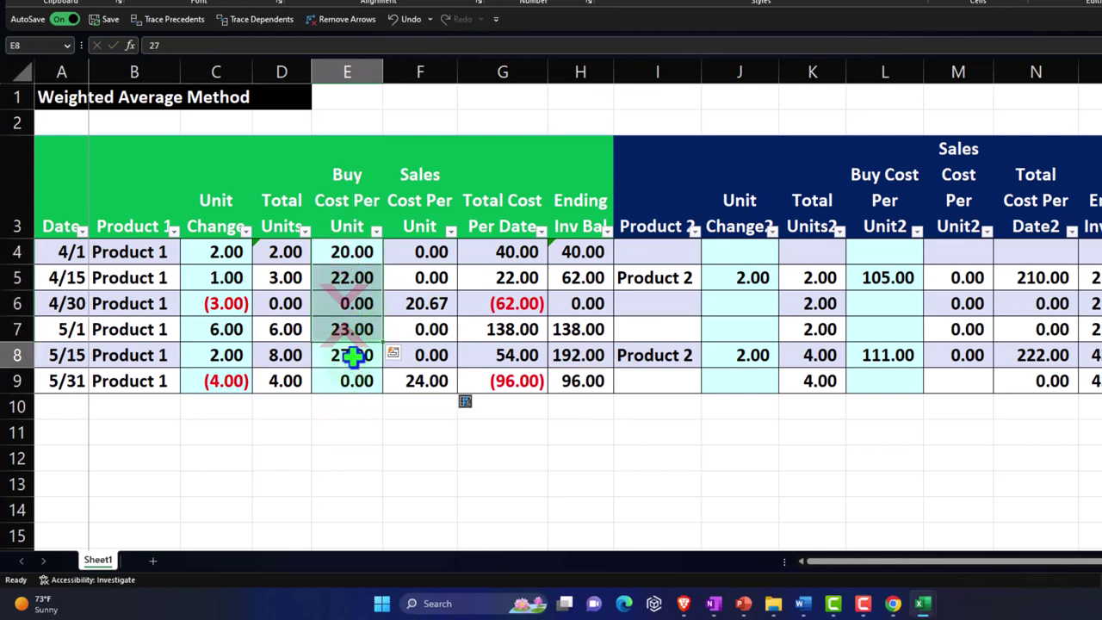
click(417, 381)
click(578, 357)
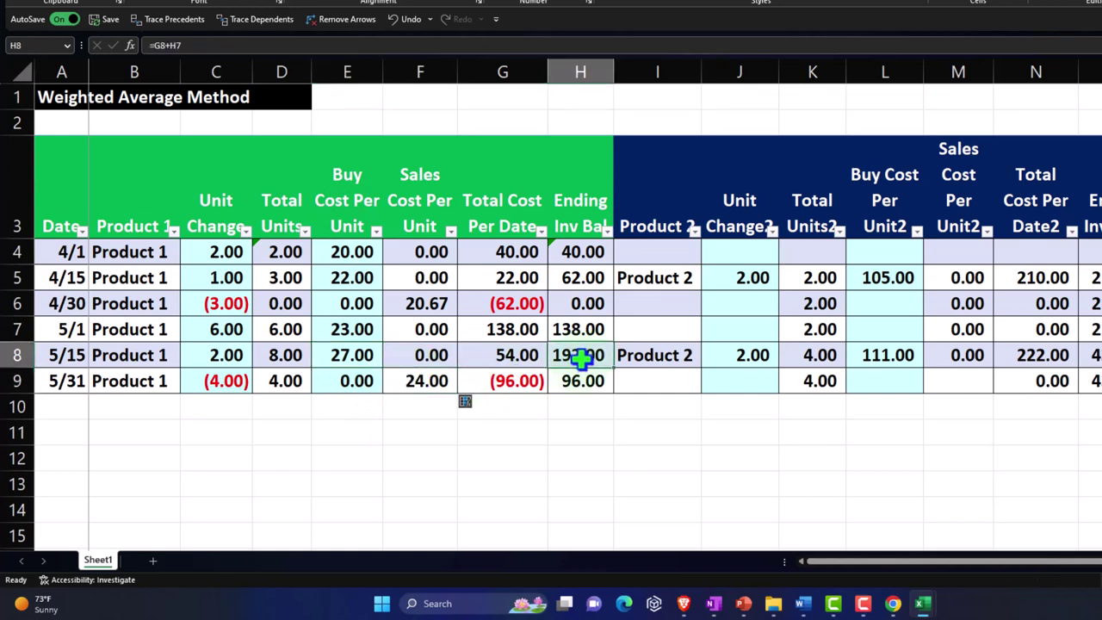
click(289, 355)
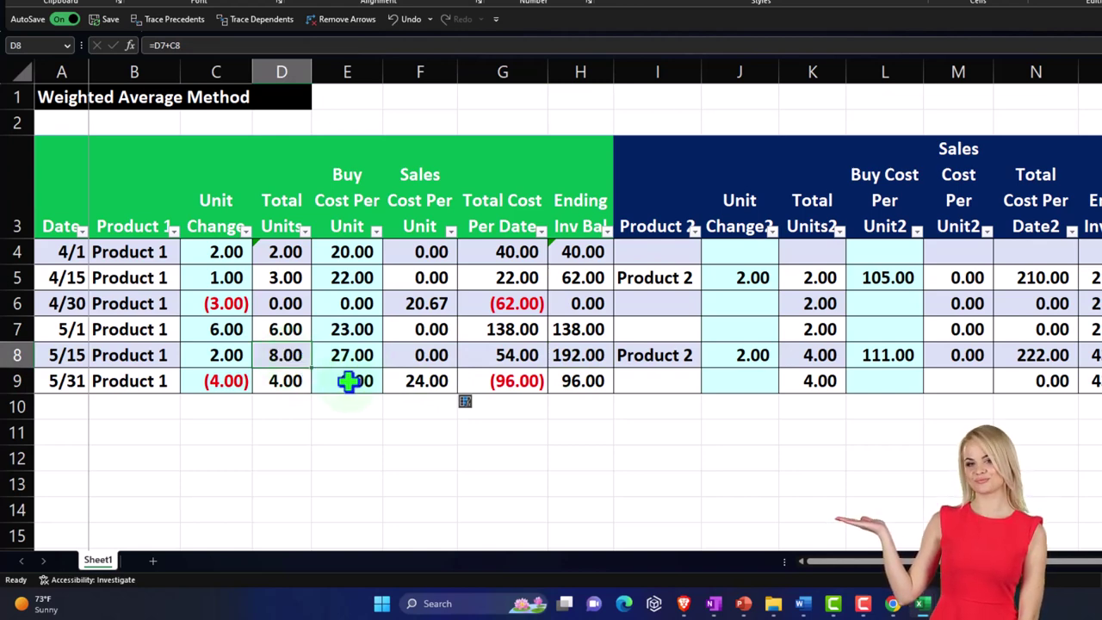
double_click(416, 384)
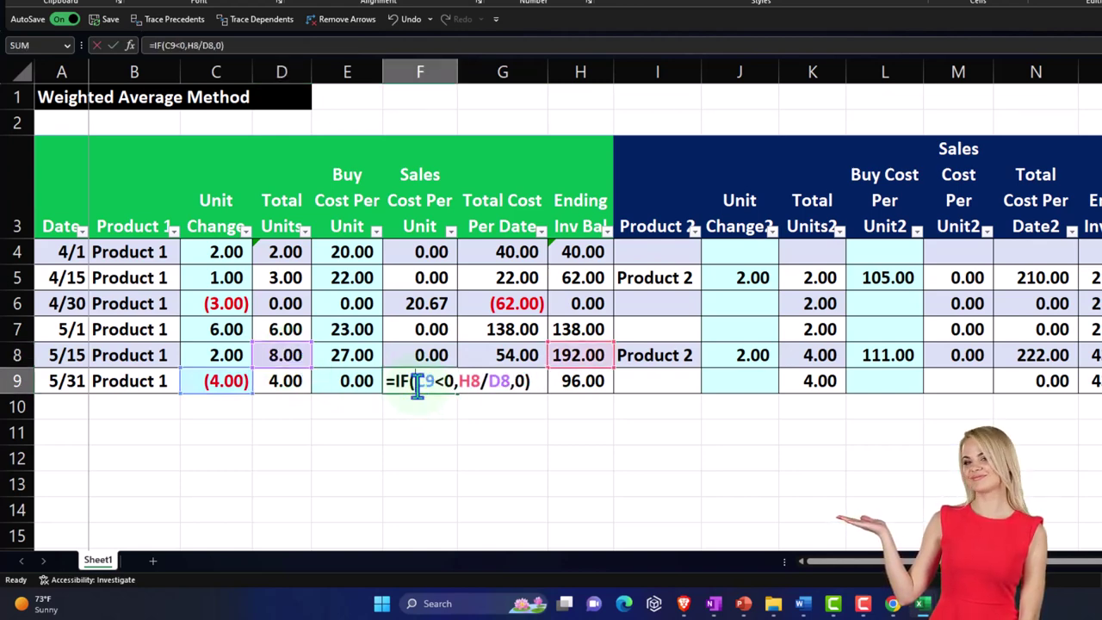
key(Return)
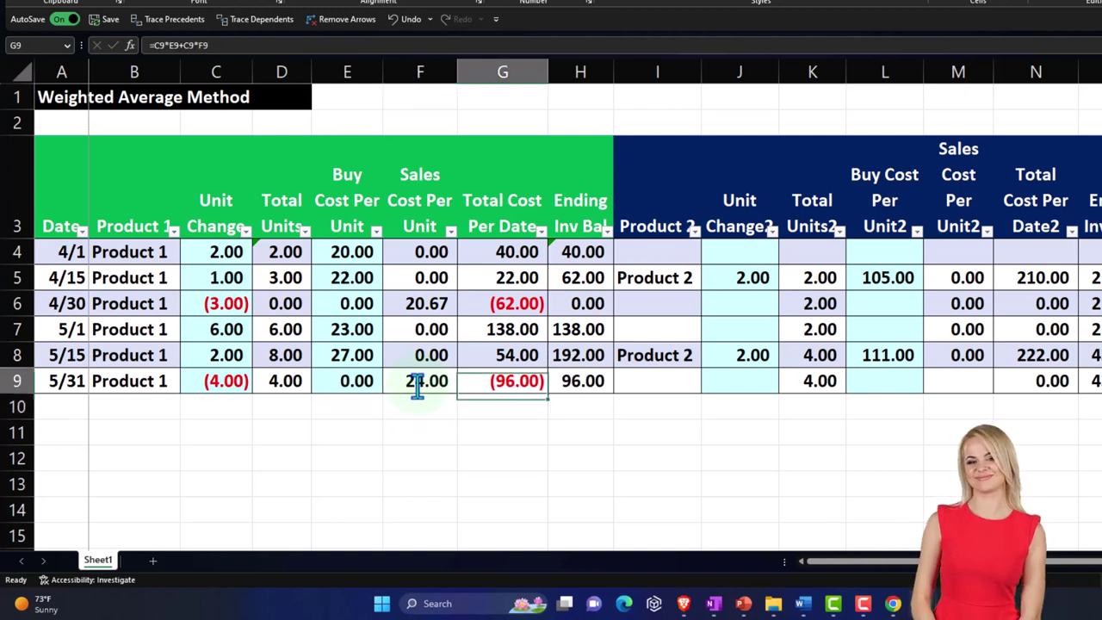
Inspect Product 1's 5/31 formulas for total cost per date and ending inventory balance.
double_click(505, 384)
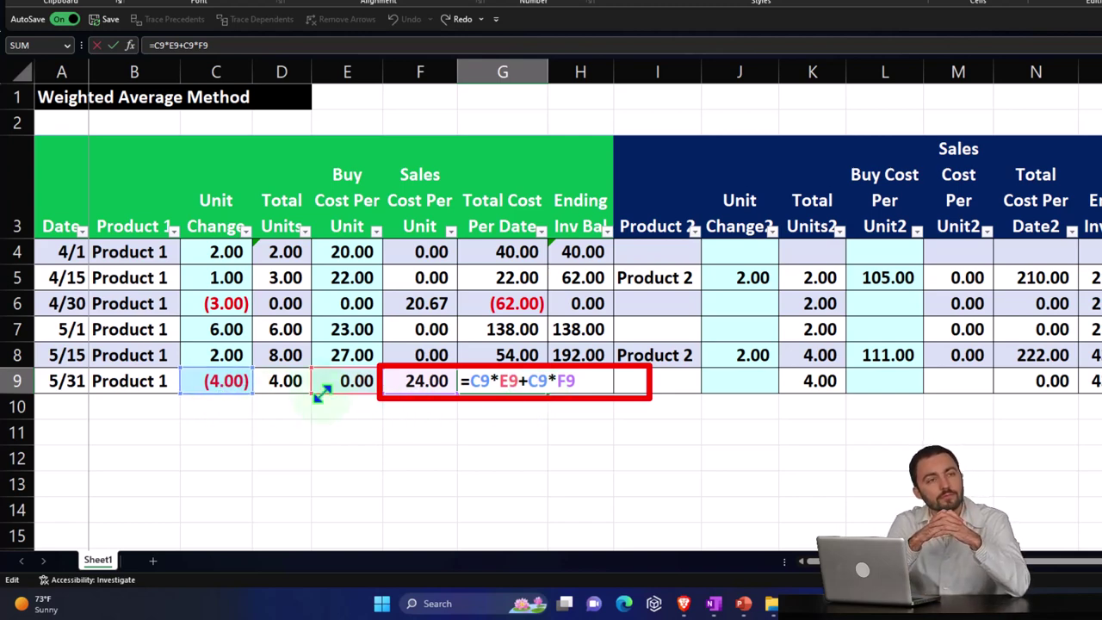
key(Return)
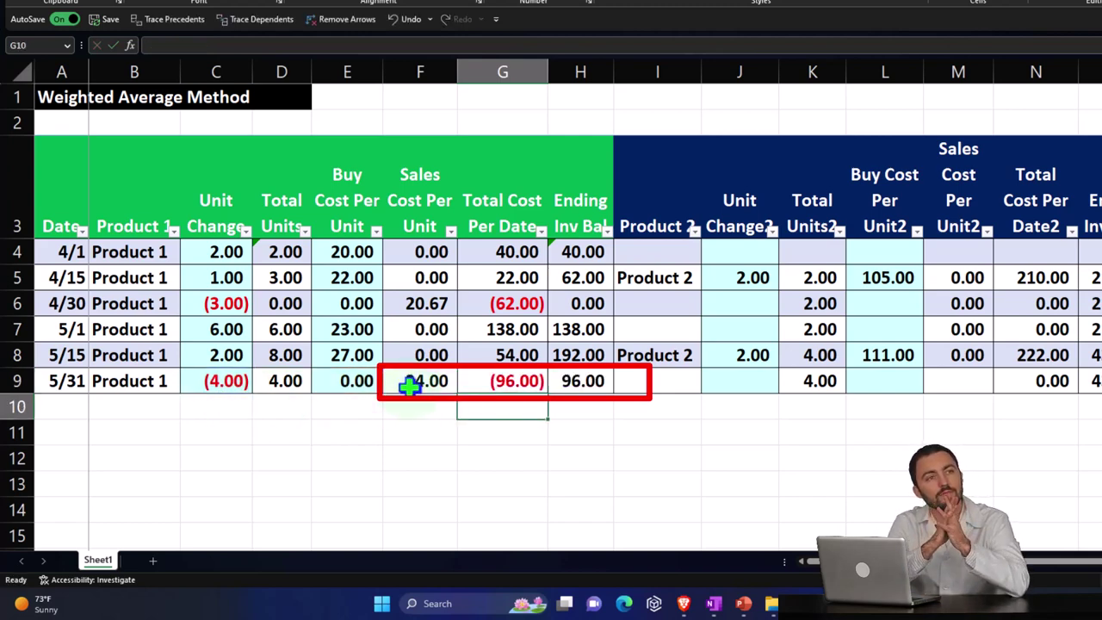
double_click(581, 381)
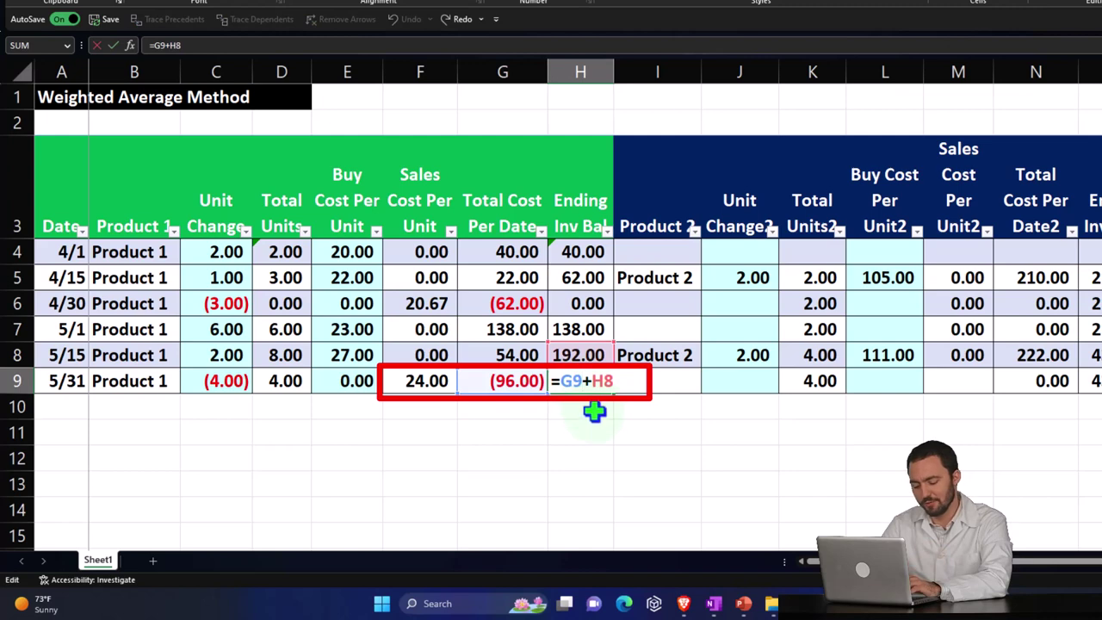
key(Return)
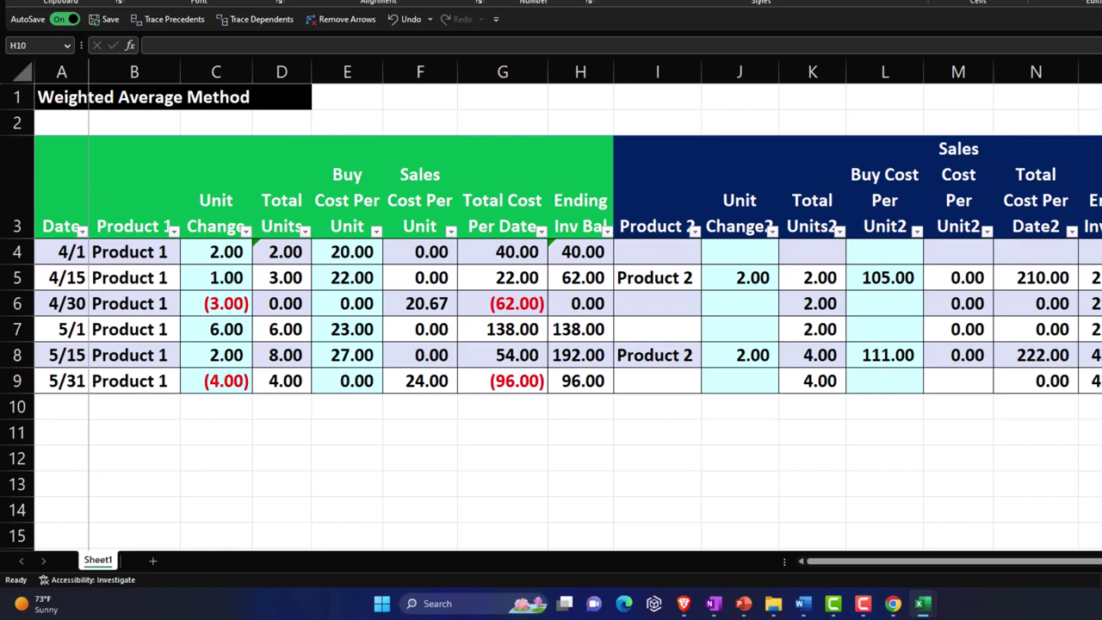
Enter Product 3 in the 5/31 row and set its unit change to -5.
click(672, 357)
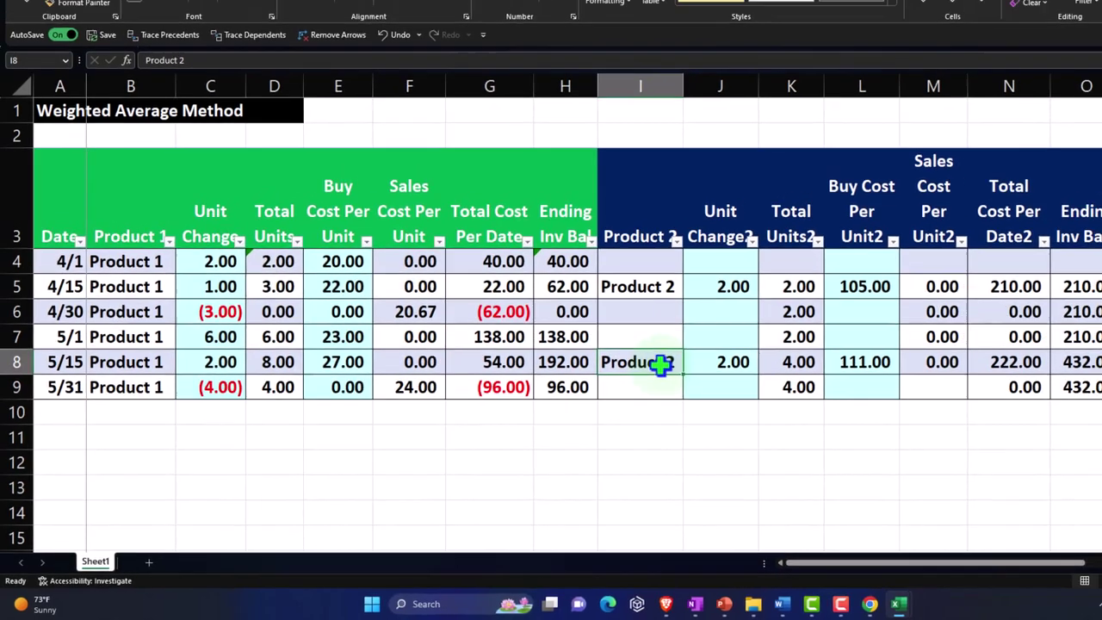
key(Return)
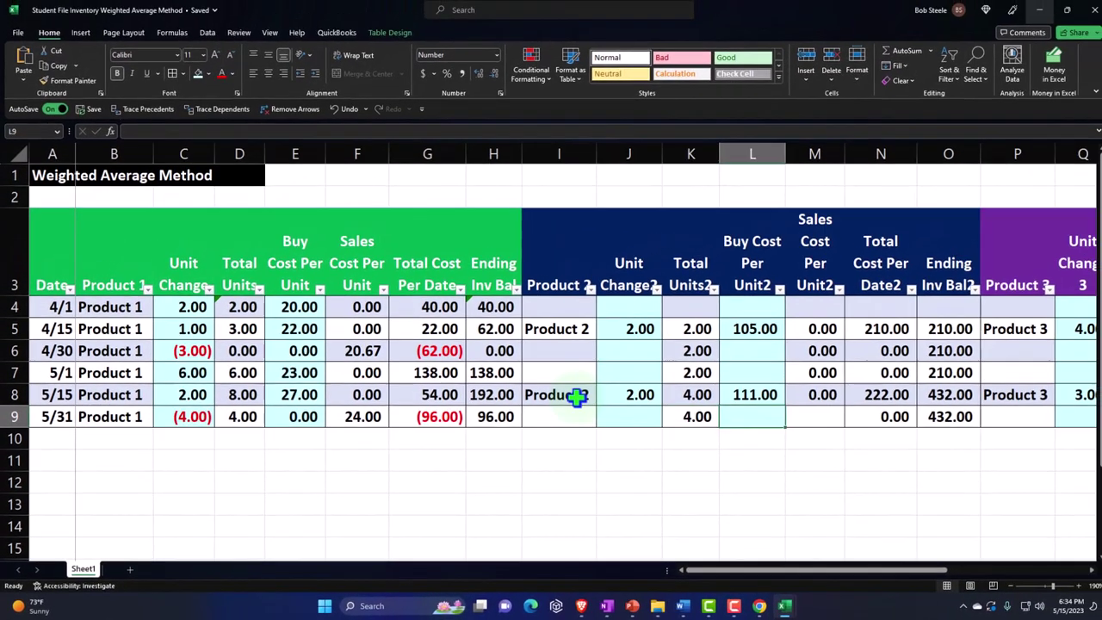
key(Right)
key(Right)
key(Right)
key(Right)
key(Right)
key(Right)
key(Right)
key(Right)
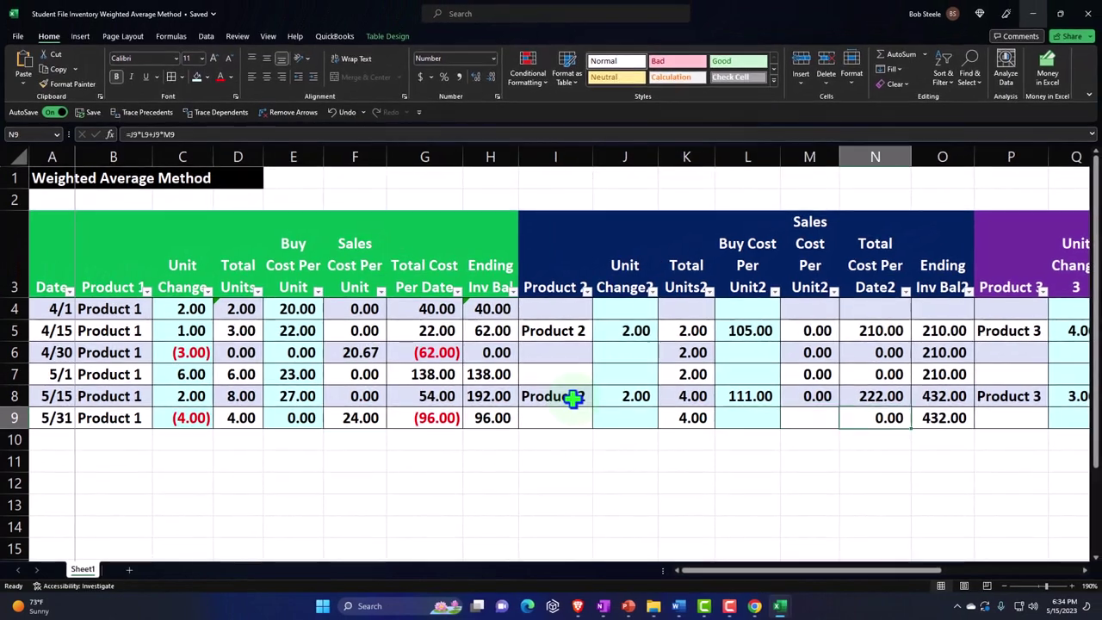
key(Right)
key(Right)
key(Right)
key(Right)
key(Right)
key(Right)
key(Right)
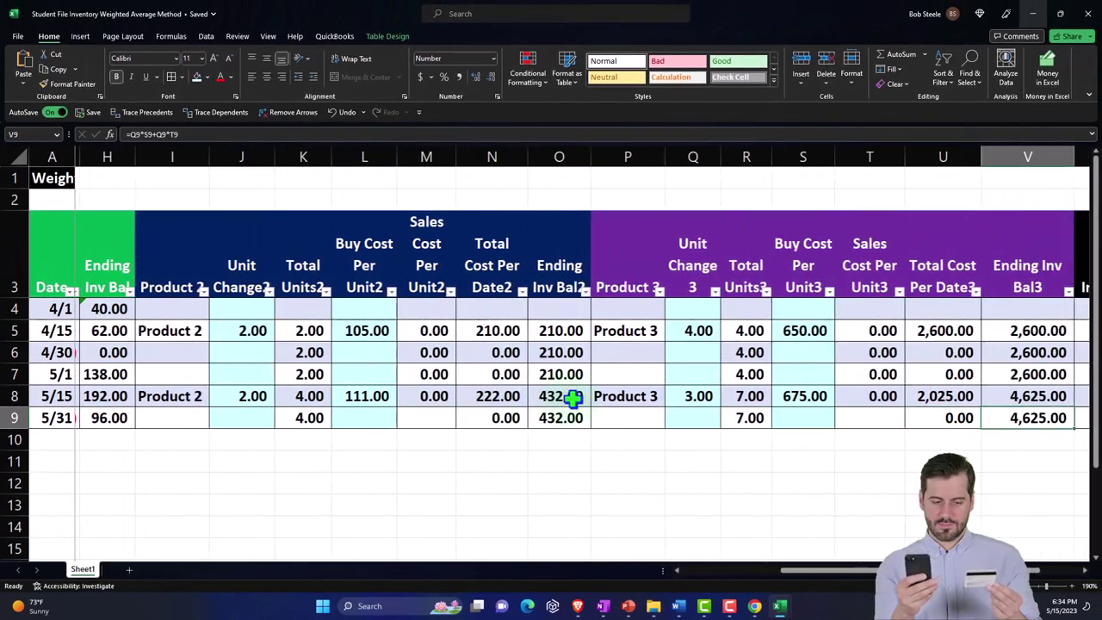
key(Right)
key(Right)
key(Right)
key(Right)
key(Right)
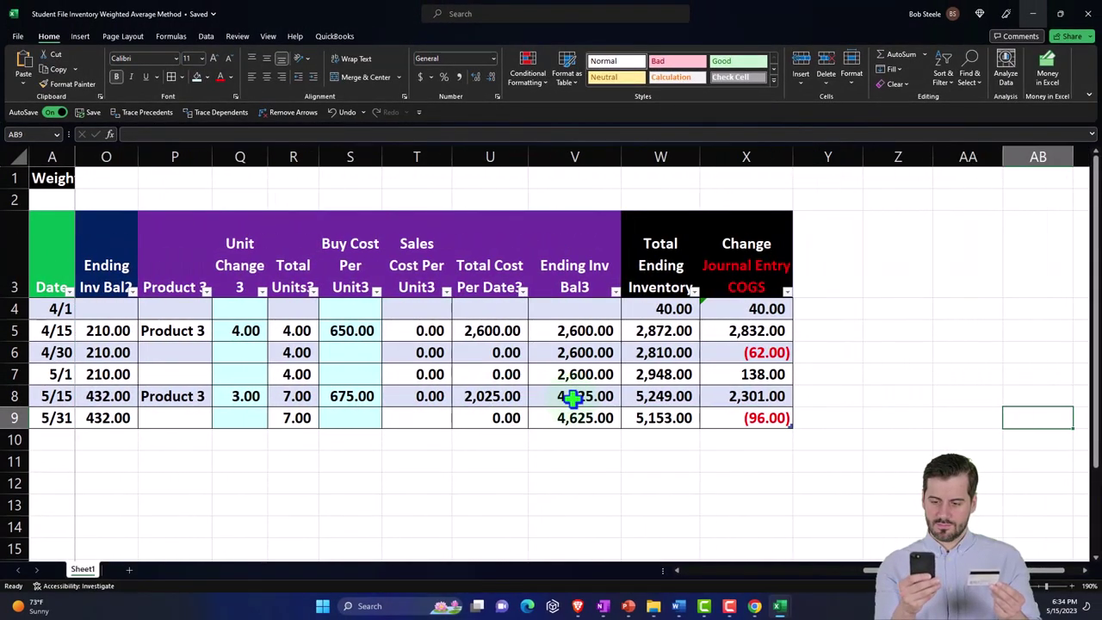
key(Left)
key(Left)
key(Left)
key(Left)
key(Left)
key(Left)
key(Left)
key(Left)
key(Left)
key(Left)
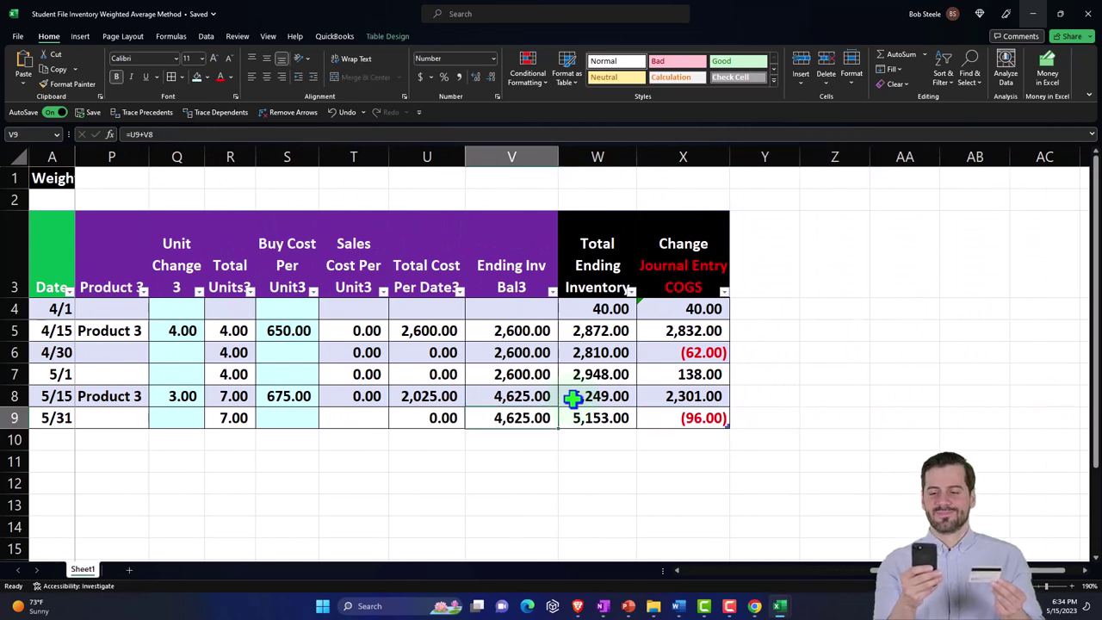
key(Left)
key(Left)
key(Left)
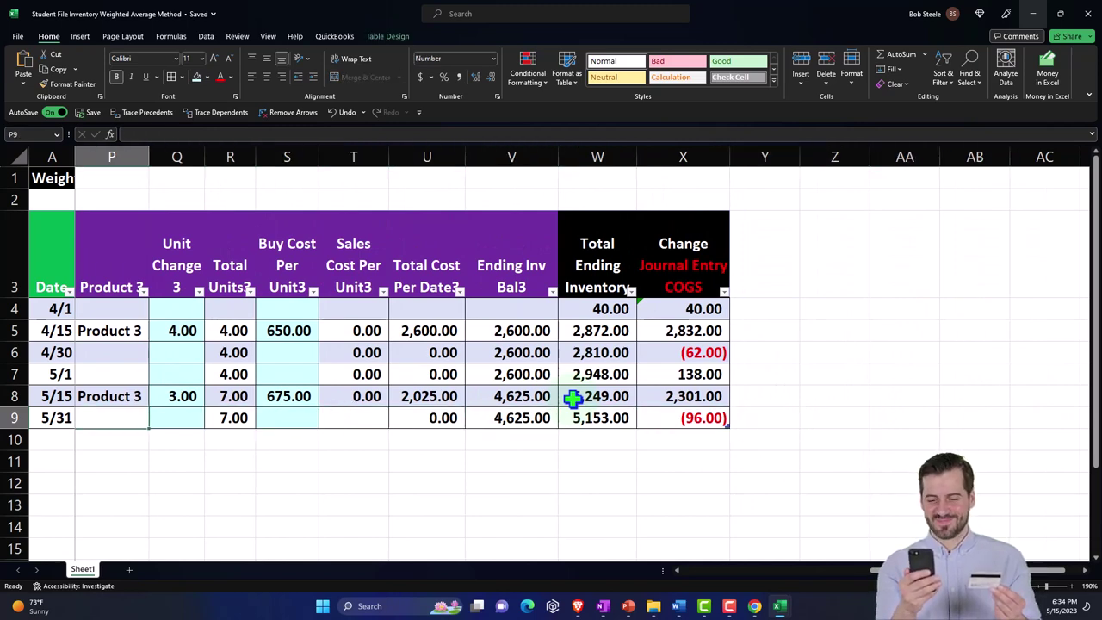
text(P)
key(Right)
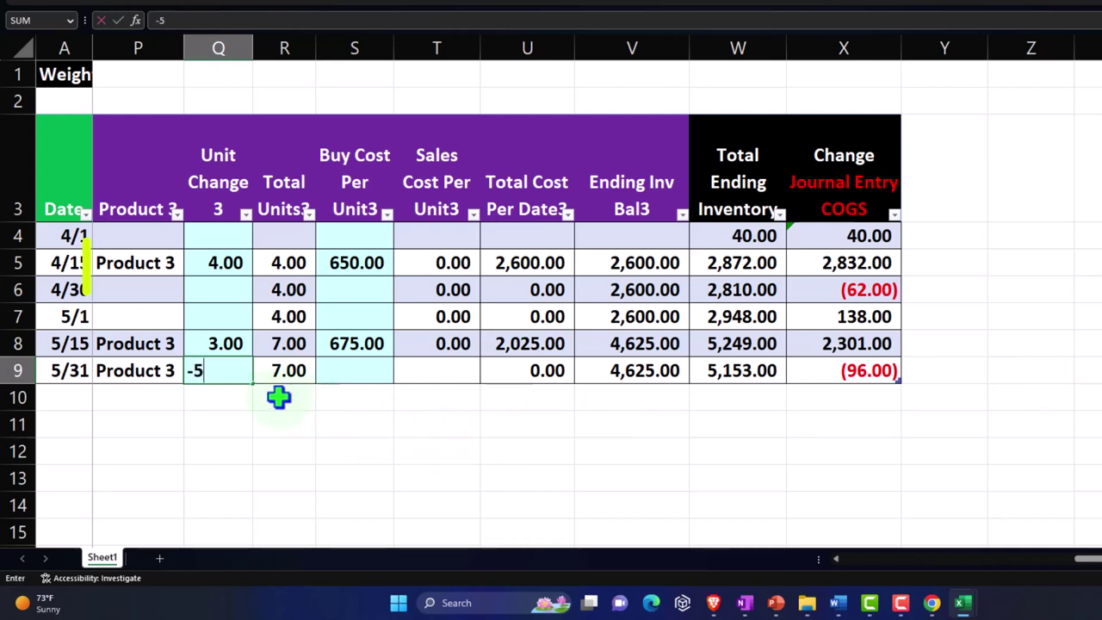
key(Return)
key(Right)
key(Right)
key(Up)
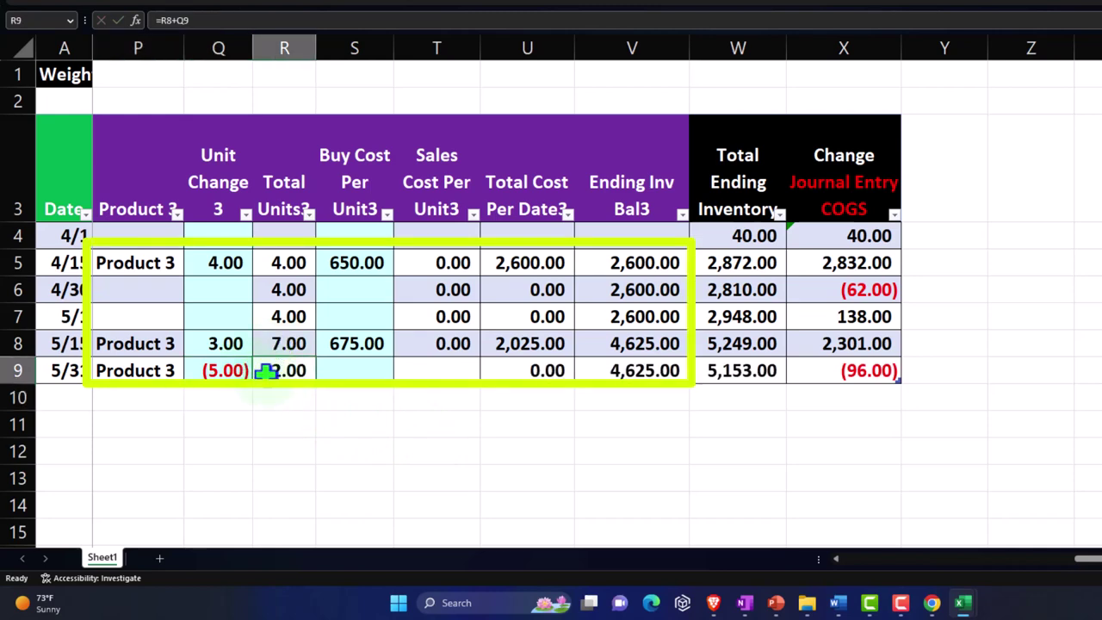
Set Product 3's 5/31 buy cost per unit to 0 and fill the 5/15 sales cost formula down to 5/31.
click(370, 370)
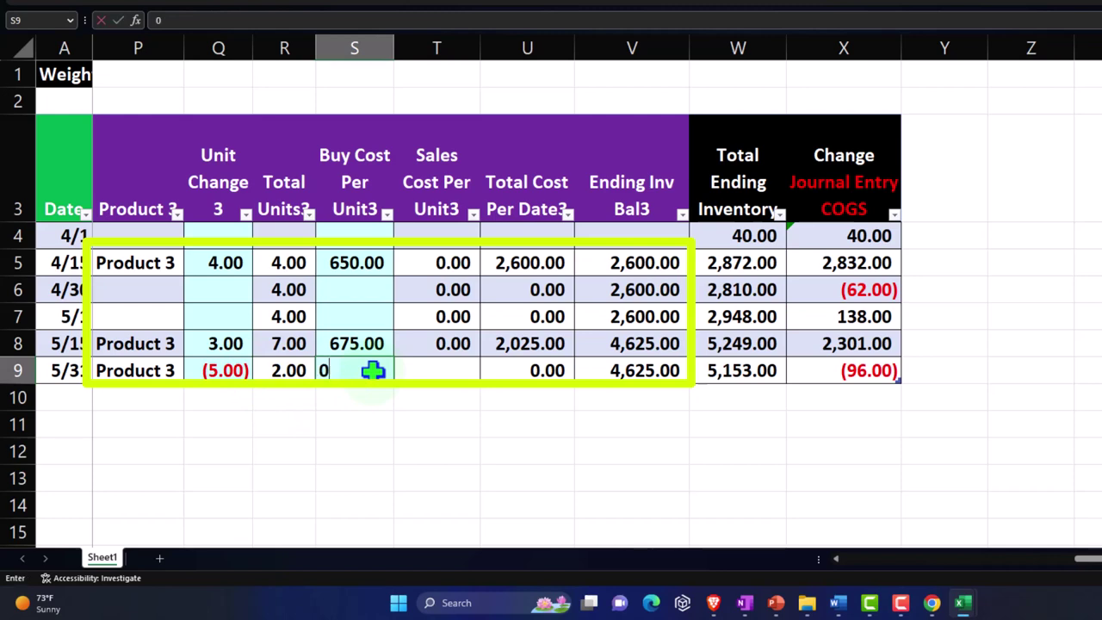
text(0)
key(Tab)
click(465, 343)
drag(479, 356, 478, 372)
Examine Product 3's 5/31 sales cost per unit formula and compare its result with the buy costs from 4/15 to 5/15.
double_click(453, 370)
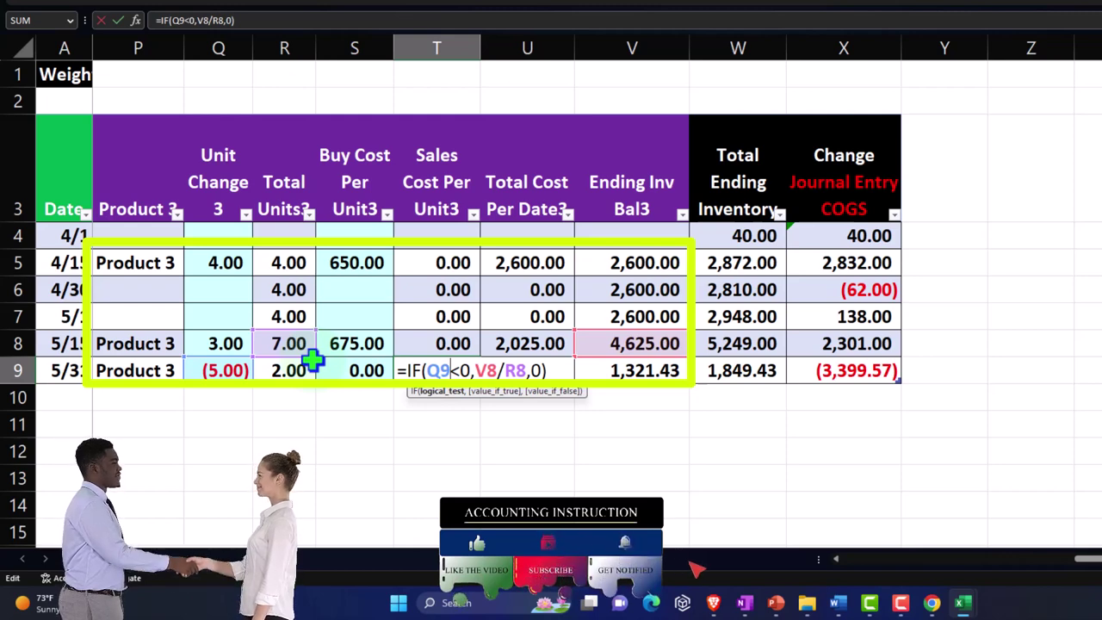
key(Return)
click(417, 367)
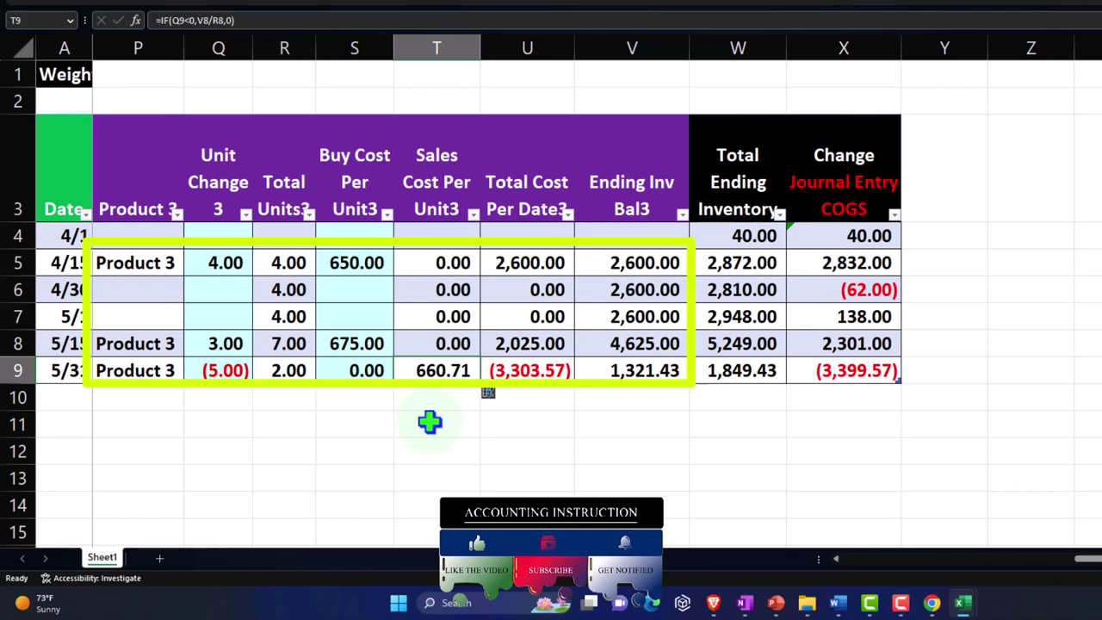
drag(357, 262, 355, 348)
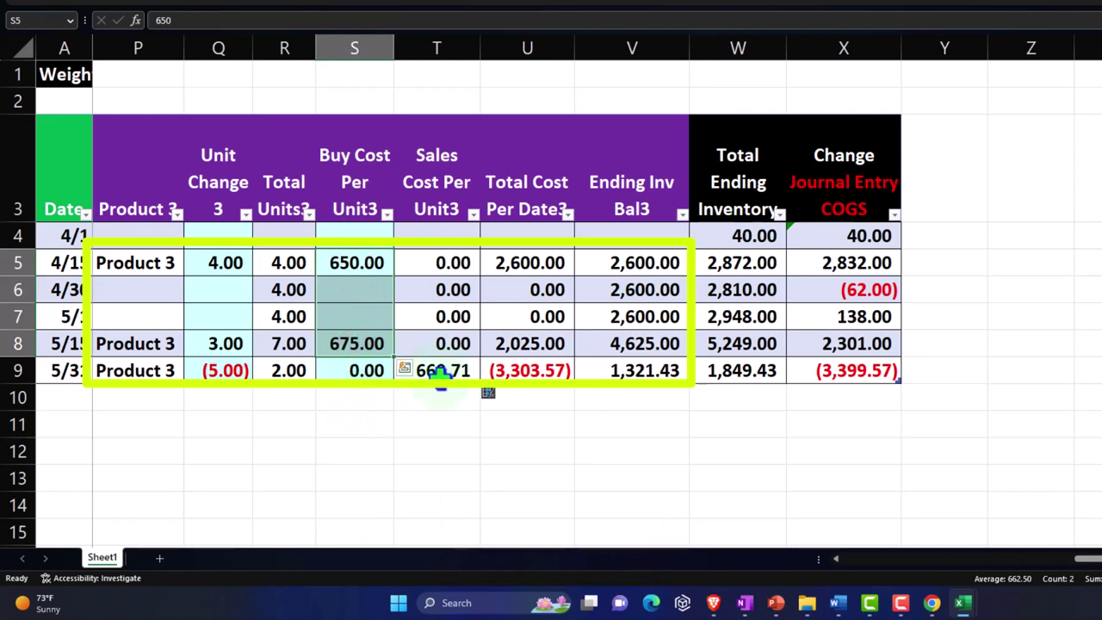
Inspect Product 3's 5/31 formulas for total cost per date and ending inventory balance.
double_click(534, 369)
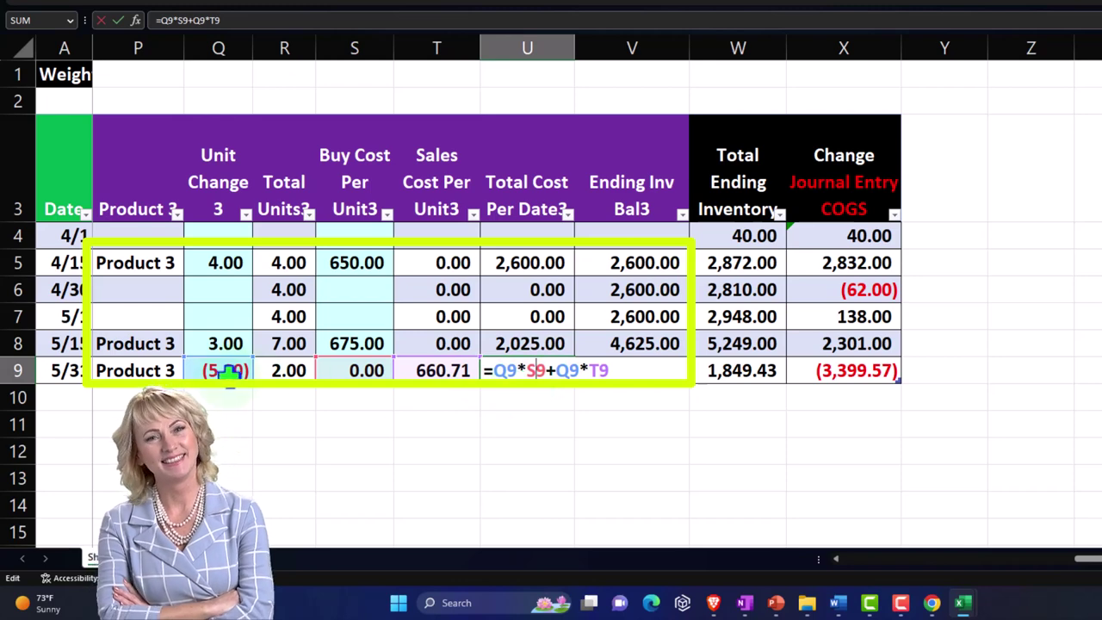
key(Return)
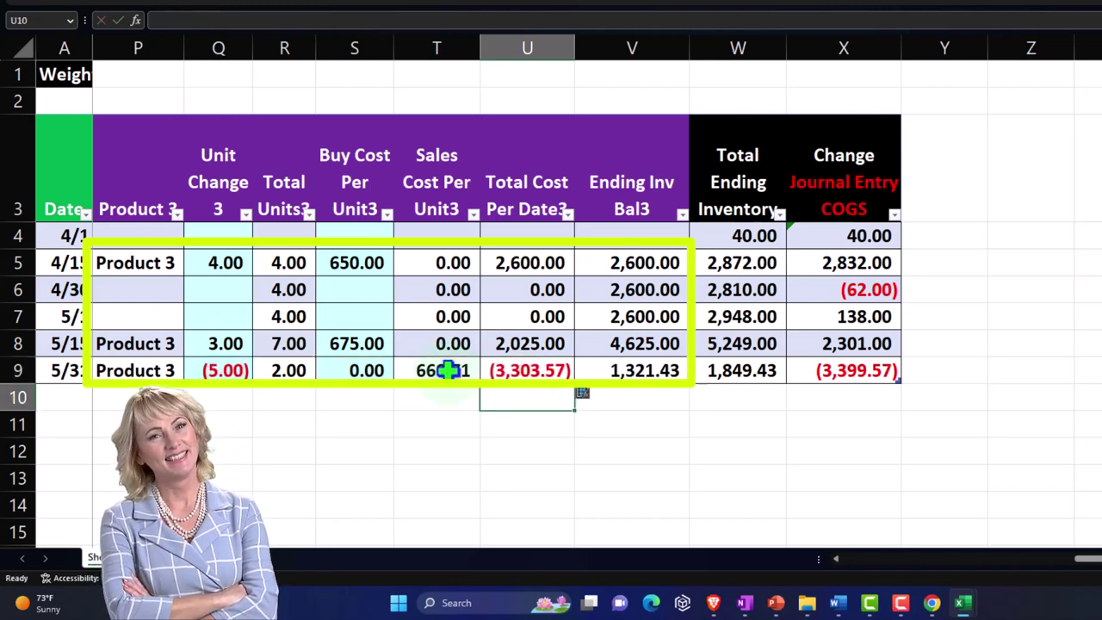
click(529, 369)
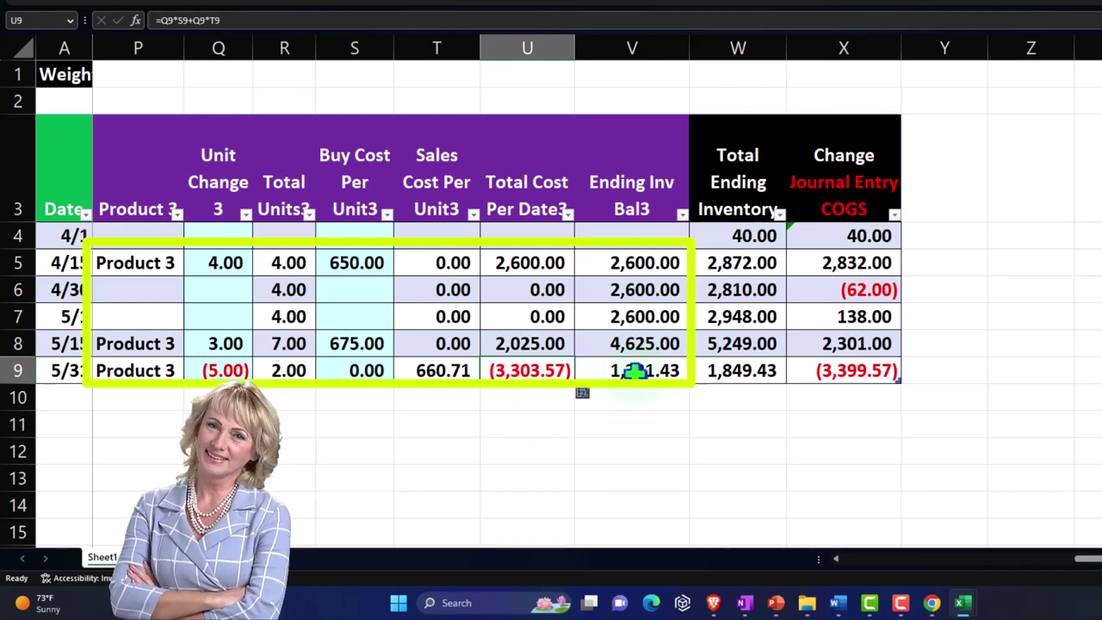
click(634, 370)
double_click(635, 370)
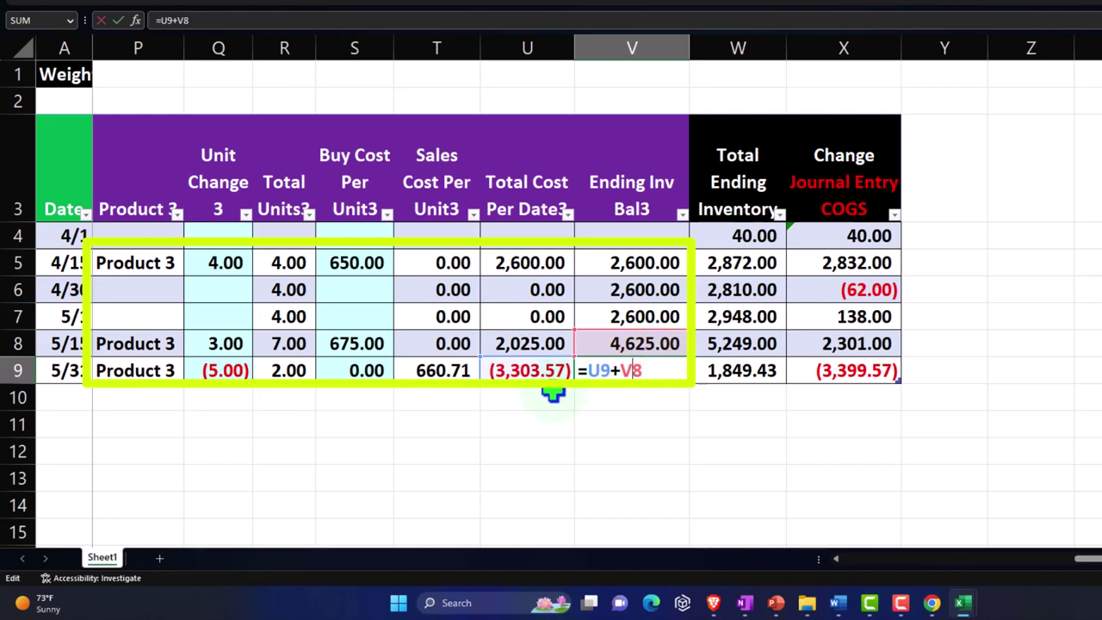
key(Return)
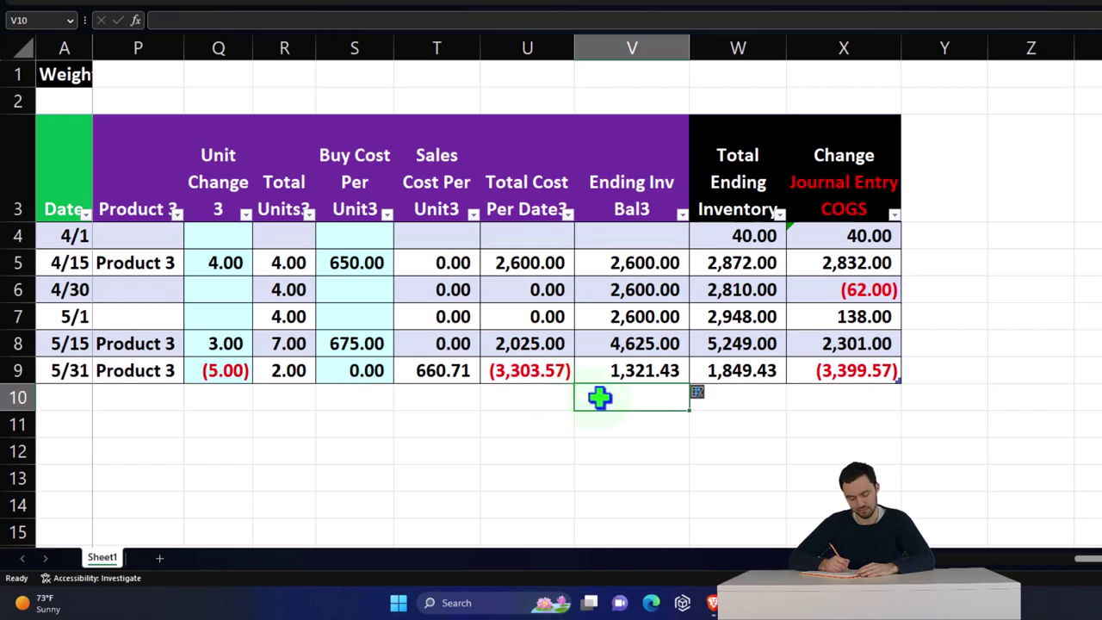
Inspect the 5/31 formulas for total ending inventory across the products and for the COGS journal entry change.
double_click(733, 378)
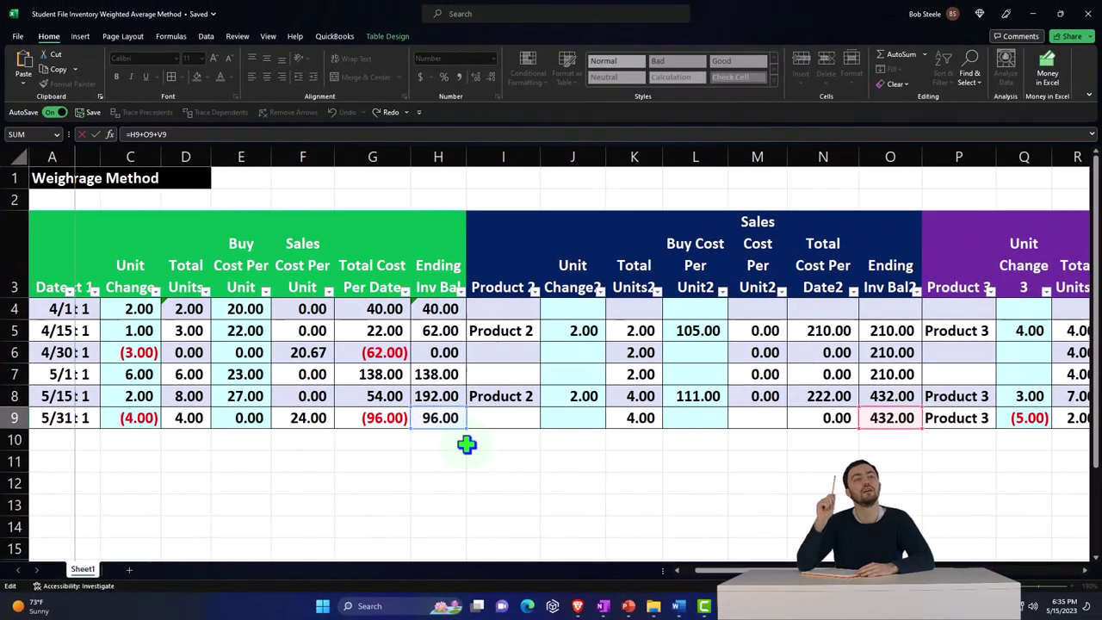
scroll(1046, 521, right, 6)
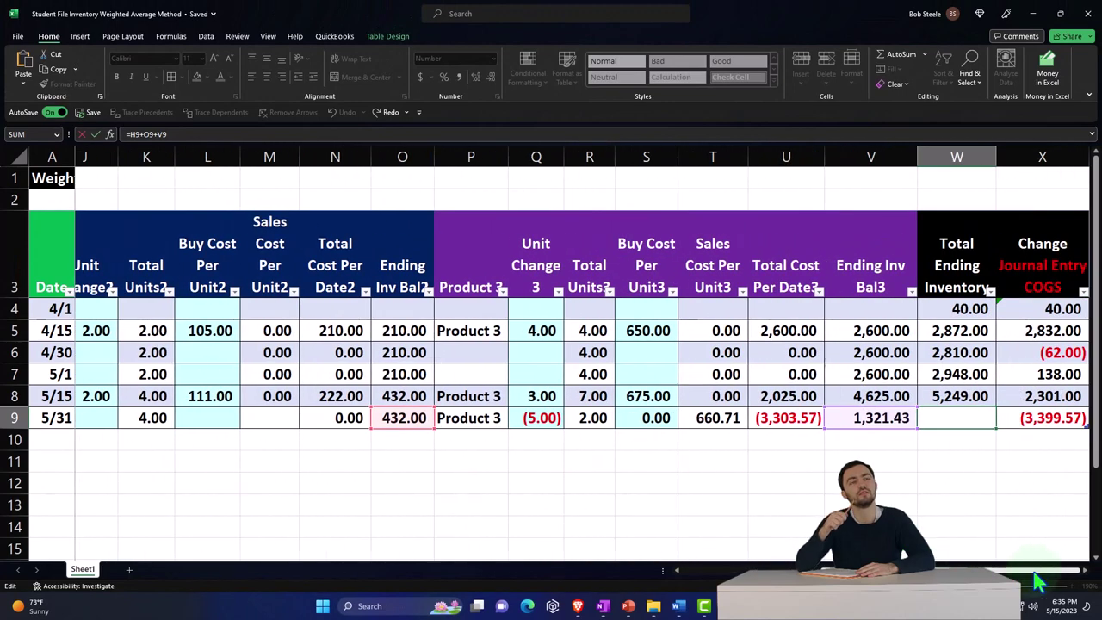
key(Return)
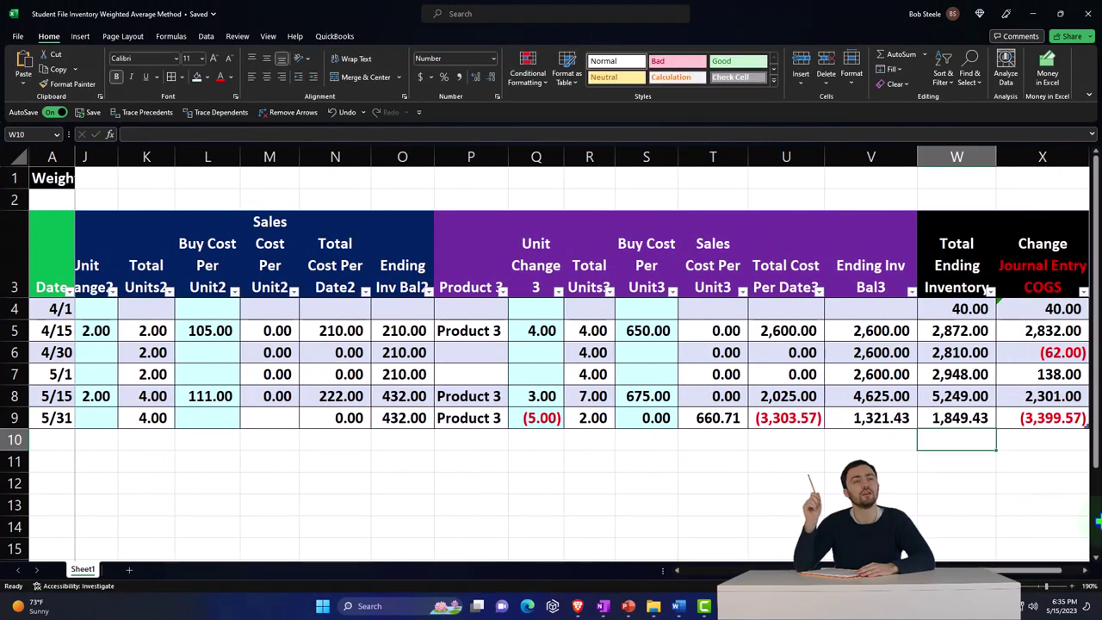
double_click(1051, 419)
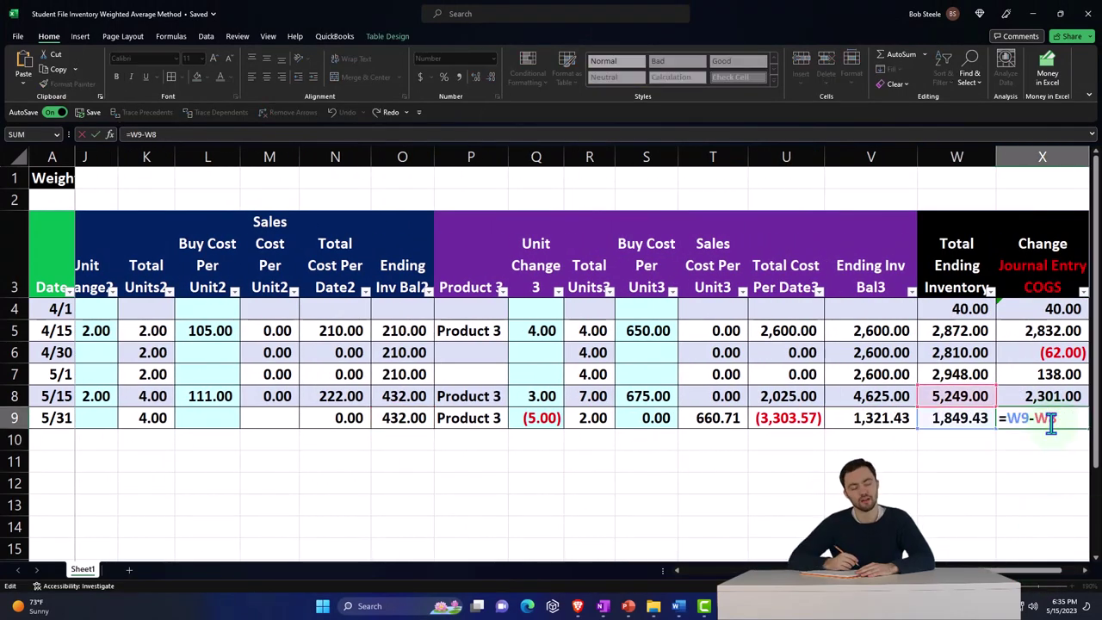
key(Return)
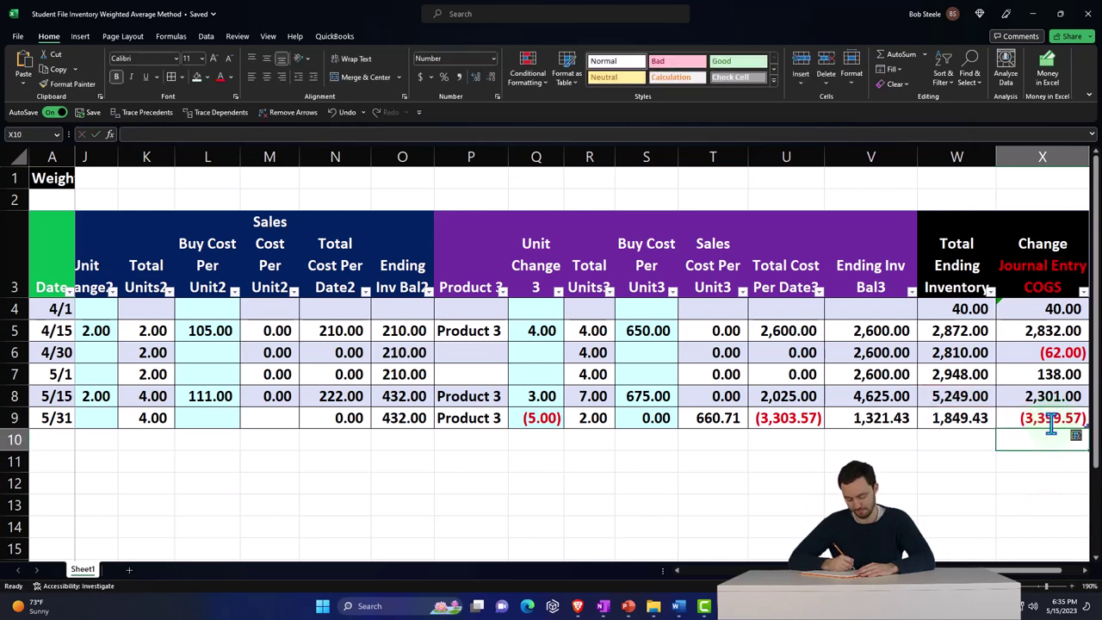
Compare the worksheet's 5/15 total ending inventory with the May Inventory Asset on the QuickBooks balance sheet.
click(971, 399)
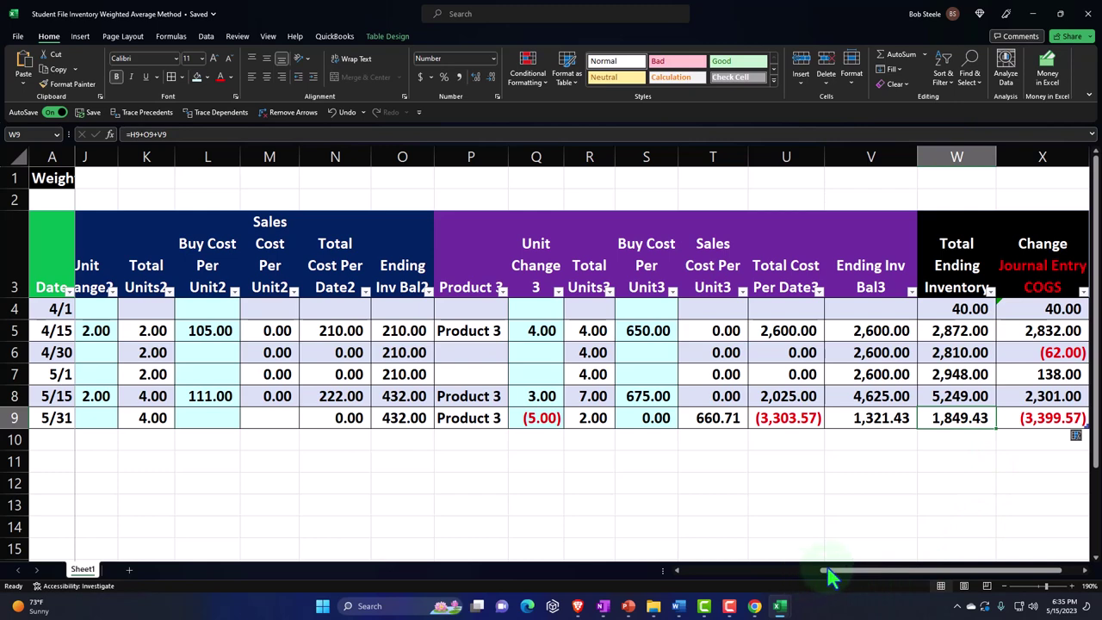
click(949, 398)
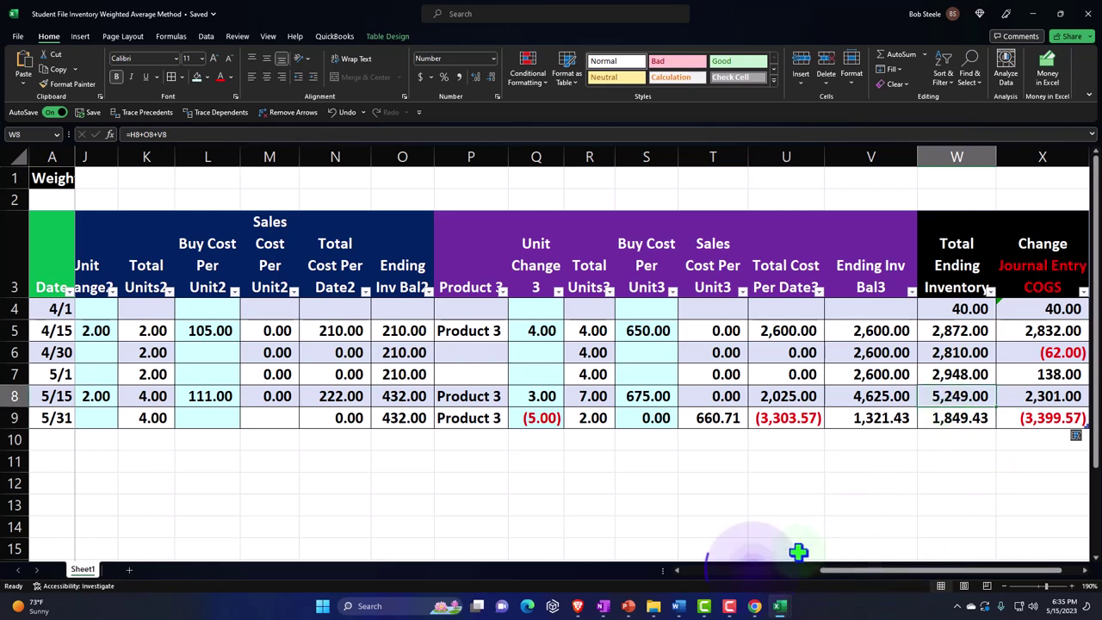
click(754, 606)
click(215, 10)
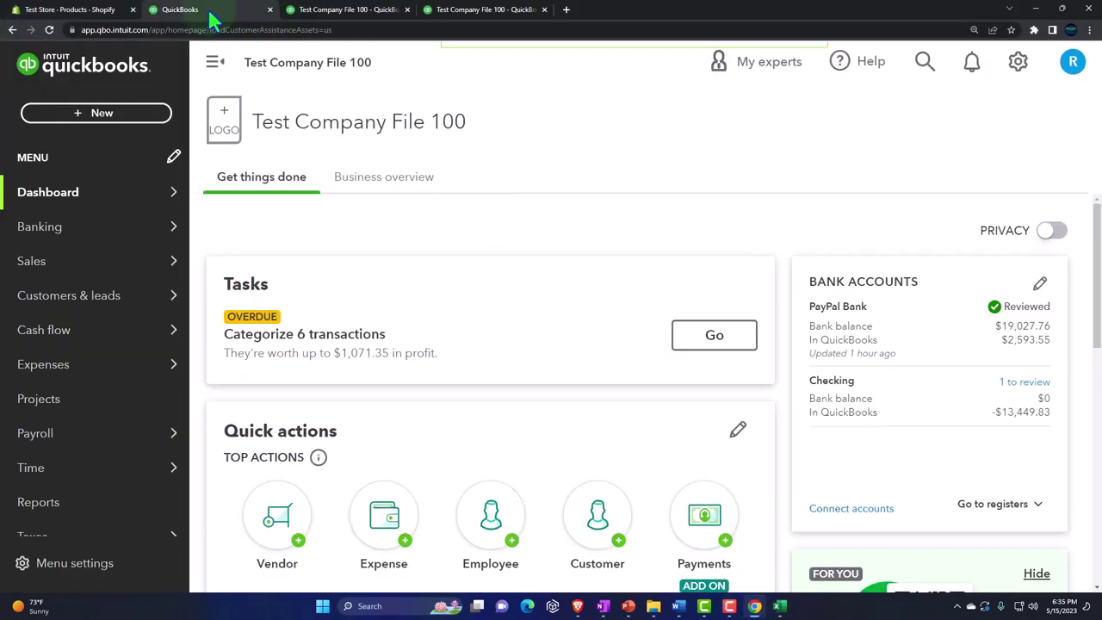
click(317, 11)
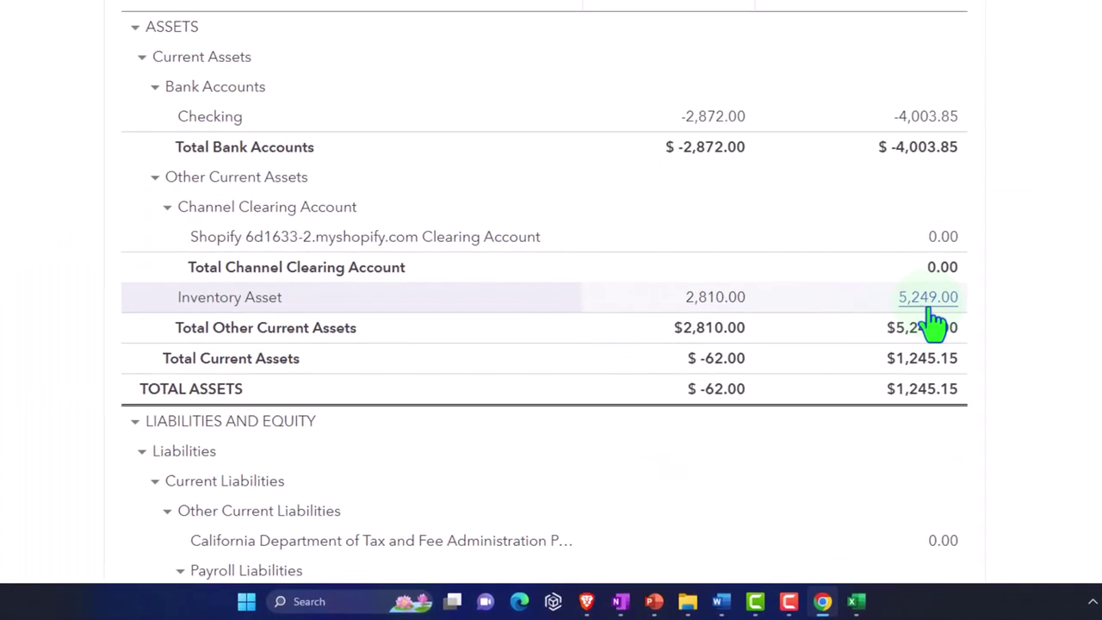
Switch back to the student file worksheet in Excel and check the 5/31 total ending inventory and COGS journal entry change.
mouse_move(867, 602)
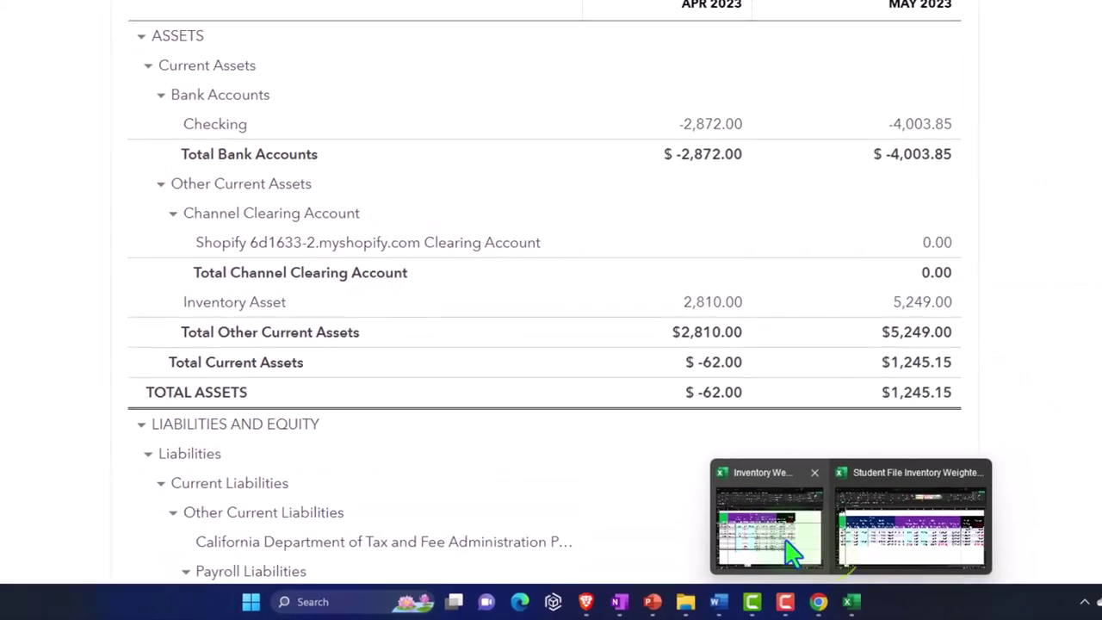
click(878, 539)
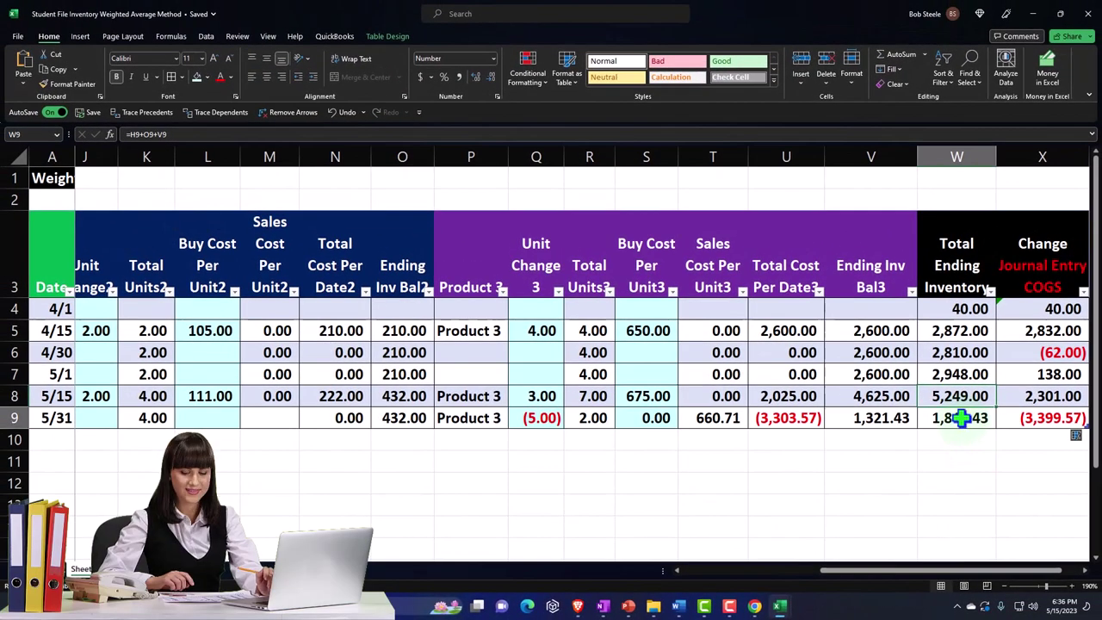
click(962, 414)
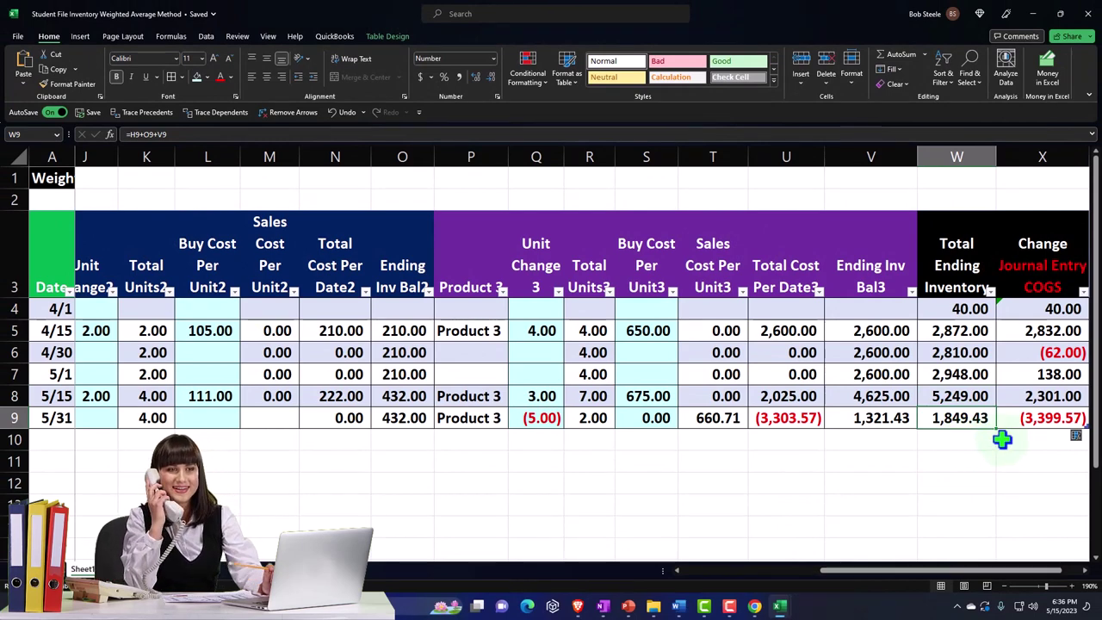
click(1028, 418)
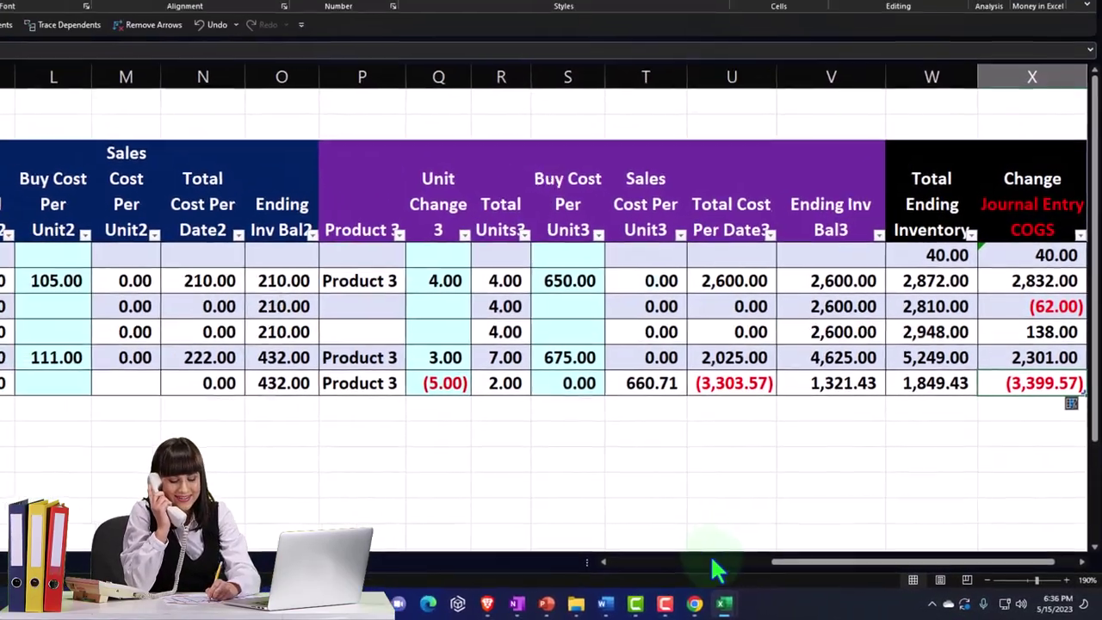
Switch to QuickBooks in the browser and open a new journal entry from the Test Company File 100 dashboard.
mouse_move(666, 603)
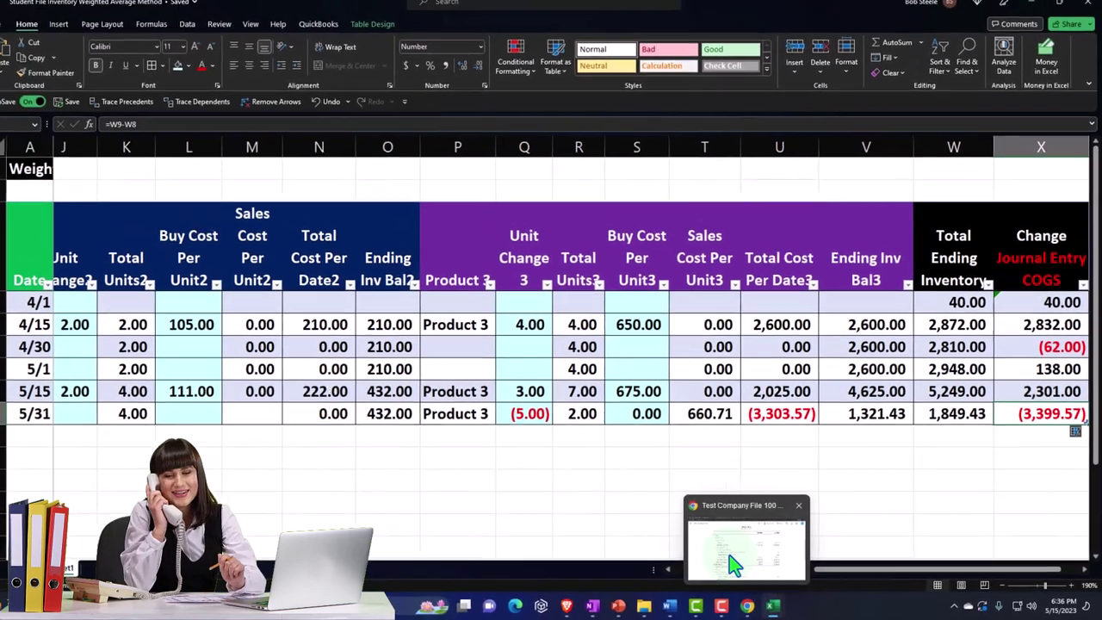
click(731, 565)
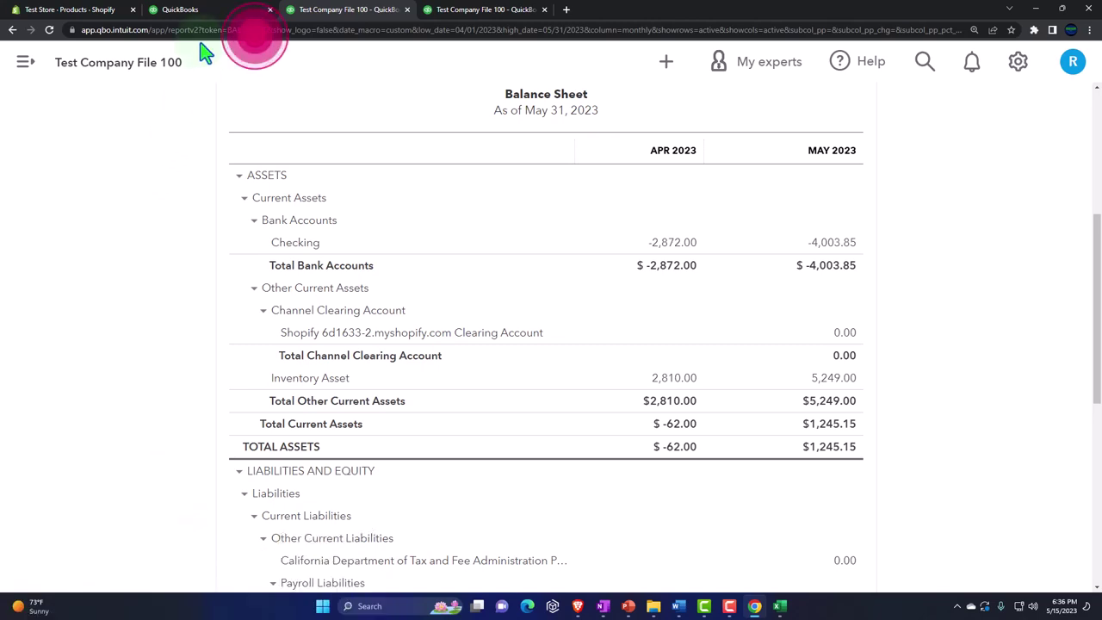
click(198, 11)
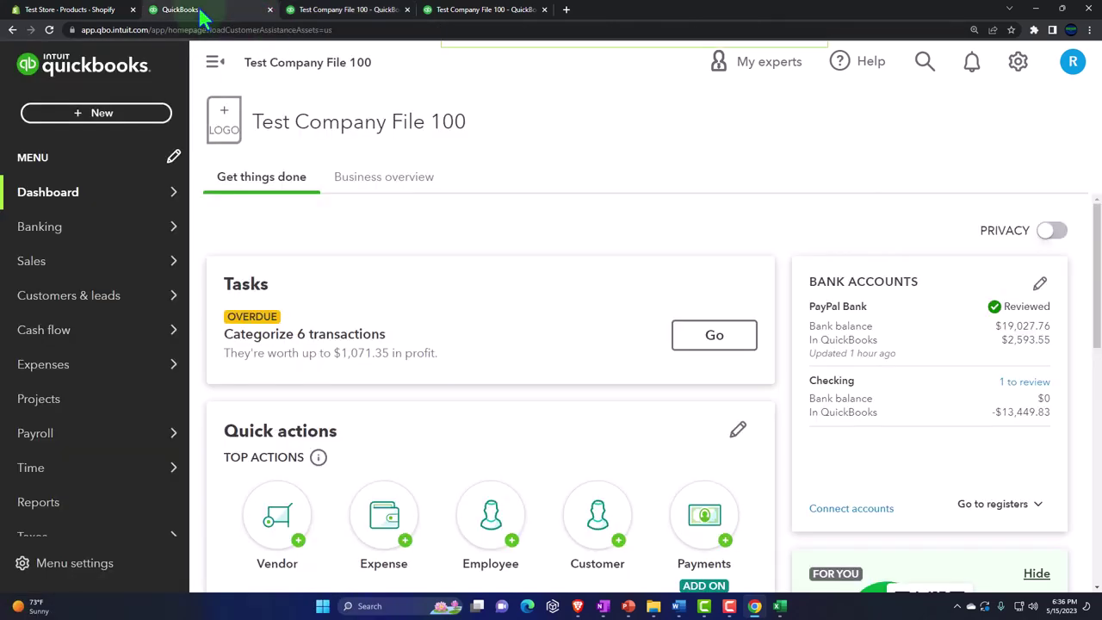
click(120, 116)
click(670, 274)
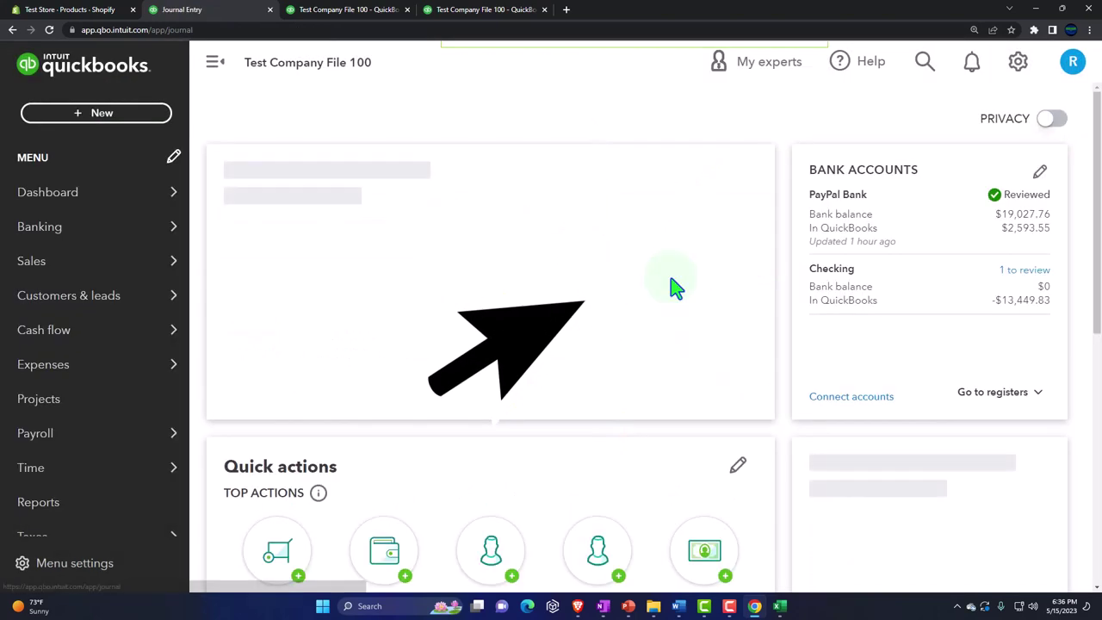
Set the journal date of the new journal entry to 05/31/2023.
click(91, 186)
triple_click(93, 181)
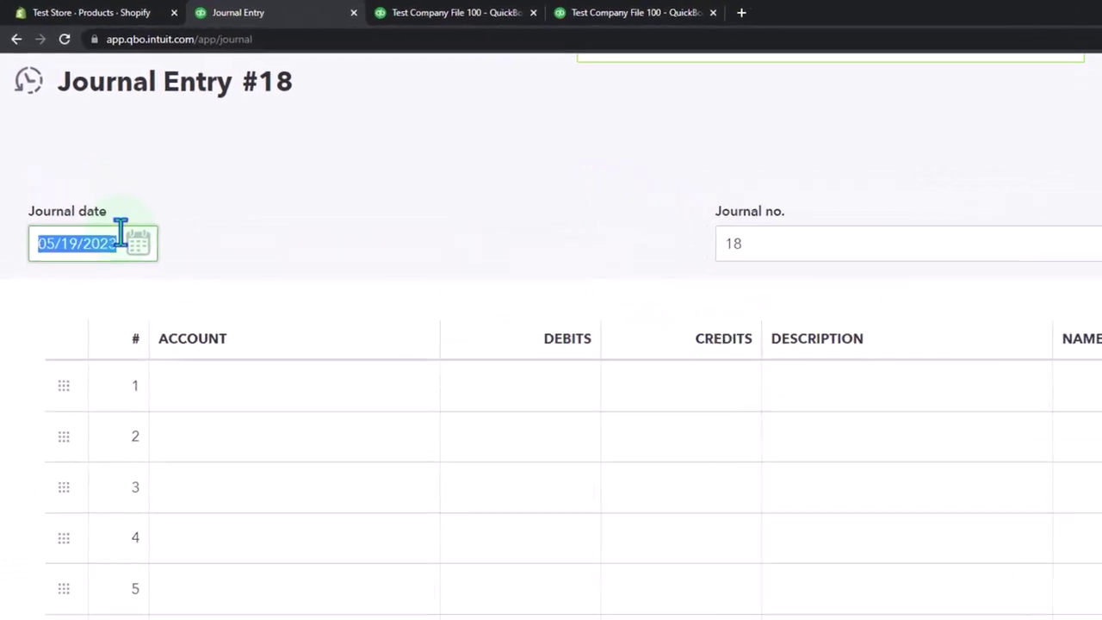
text(+)
key(plus)
key(plus)
key(plus)
key(plus)
key(Tab)
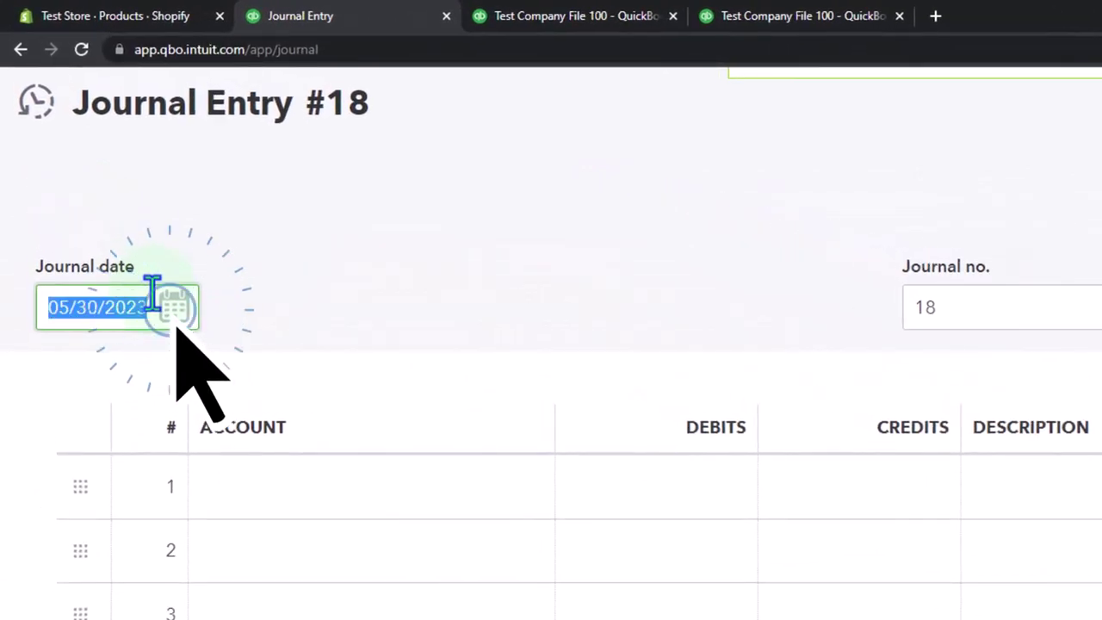
key(Tab)
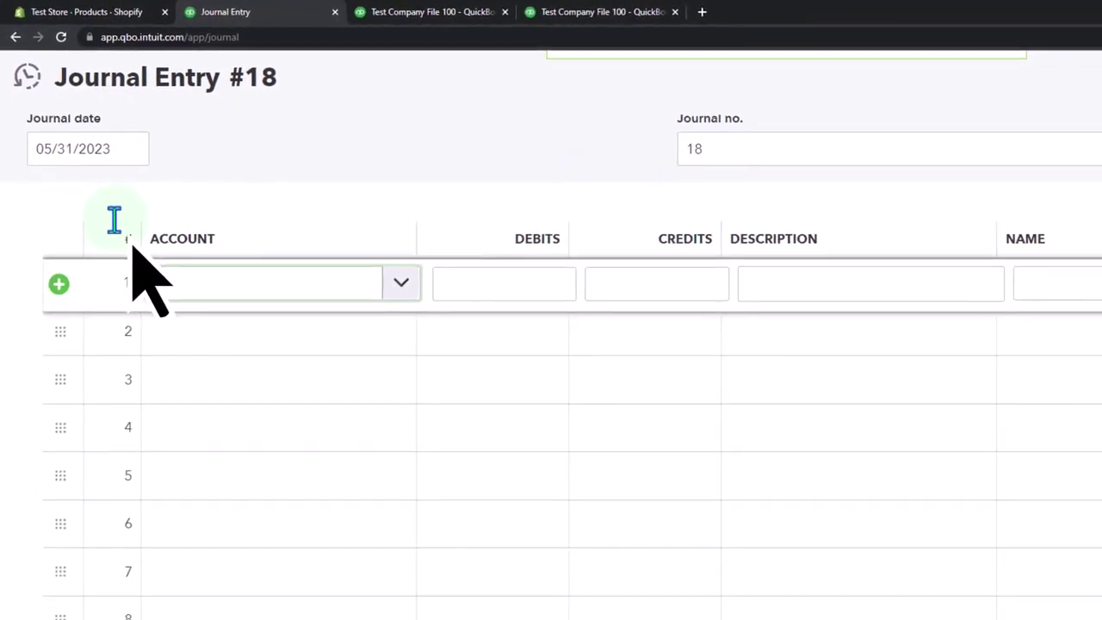
Choose Cost of goods sold as the account on the first line of the journal entry.
text(Cost)
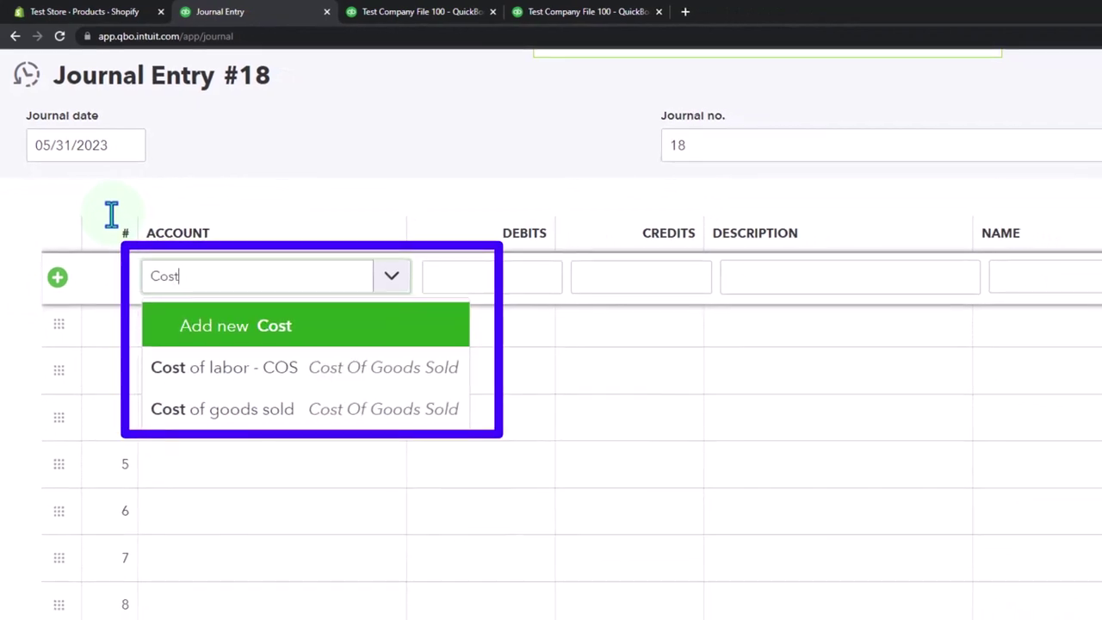
key(Down)
key(Down)
key(Tab)
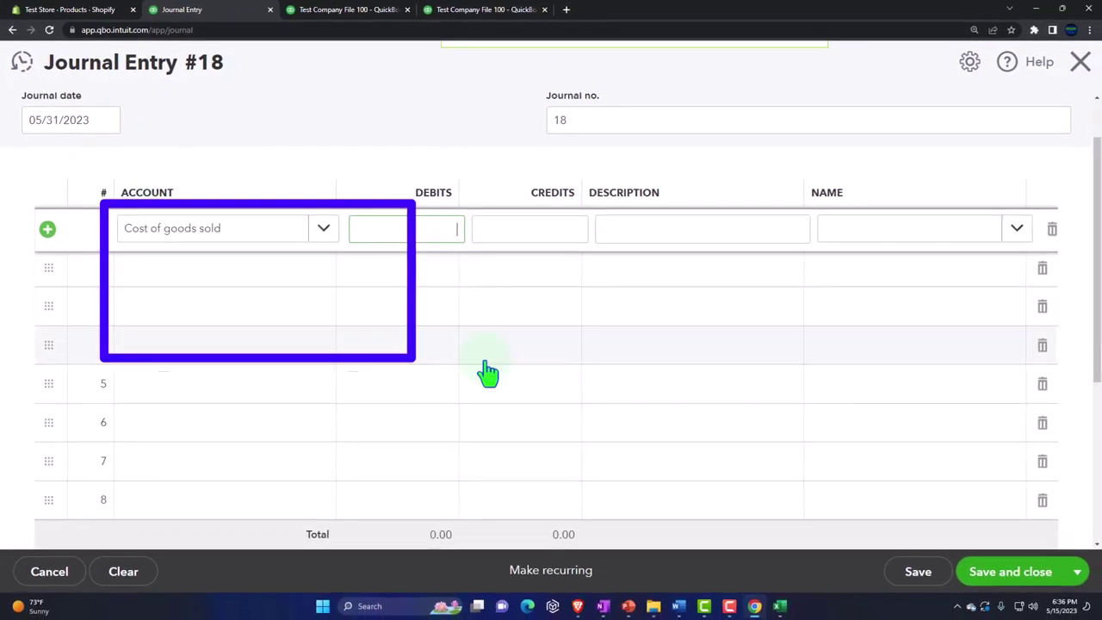
Look up the 5/31 COGS journal entry change in the Excel student file and enter 3,399.57 as the Cost of goods sold debit.
mouse_move(779, 604)
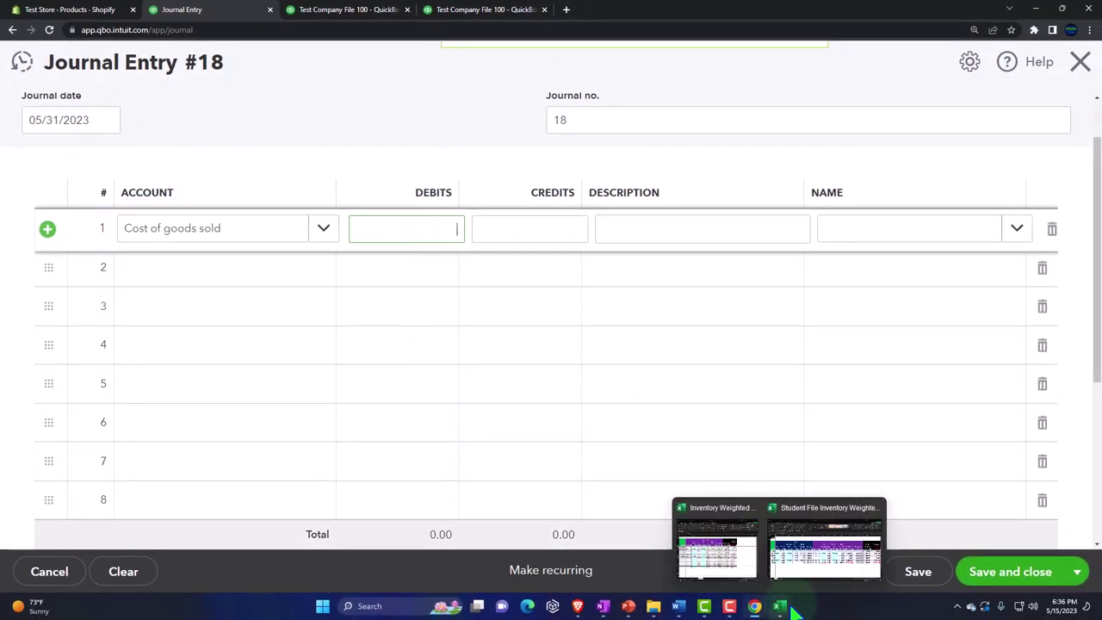
click(794, 572)
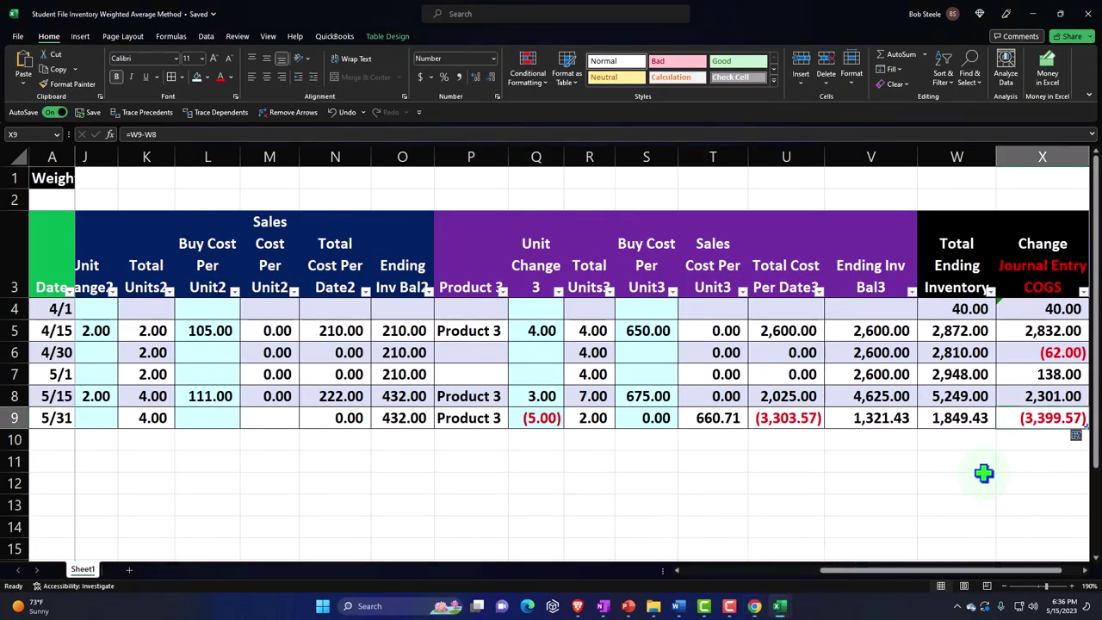
click(1040, 24)
text(3399.57)
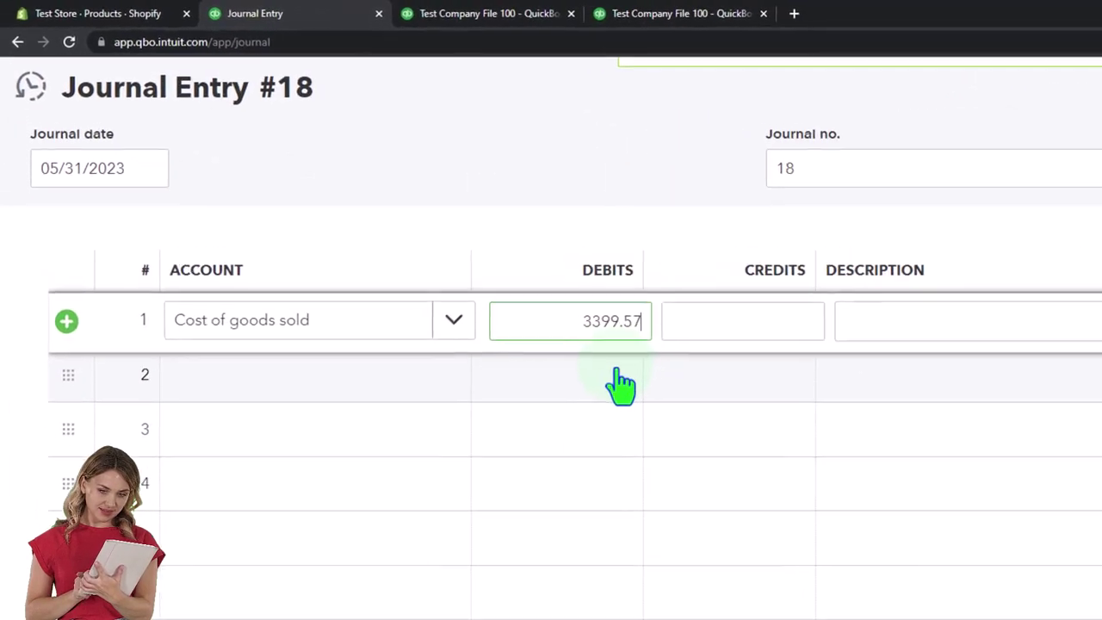
key(Tab)
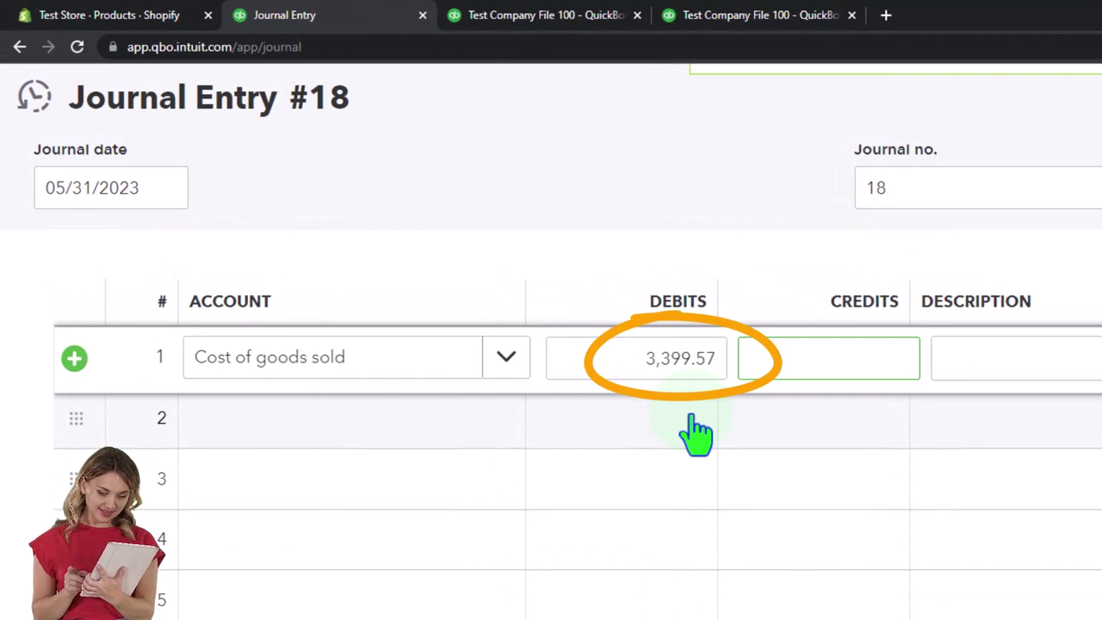
Add Inventory Asset as the second line with a 3,399.57 credit, then save and close the journal entry.
key(Tab)
key(Tab)
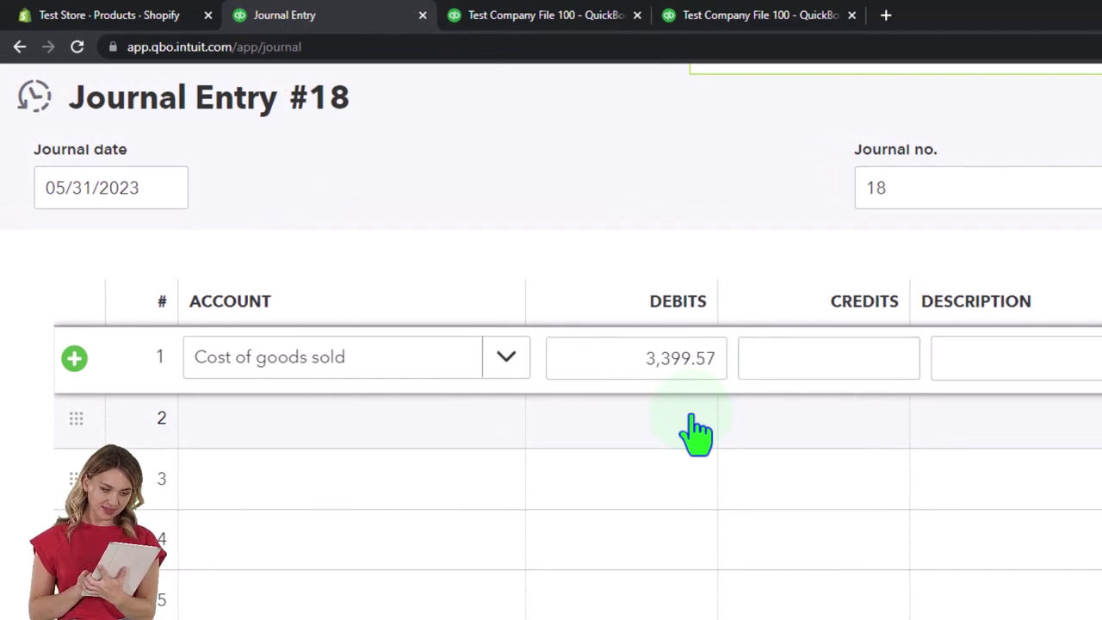
click(696, 433)
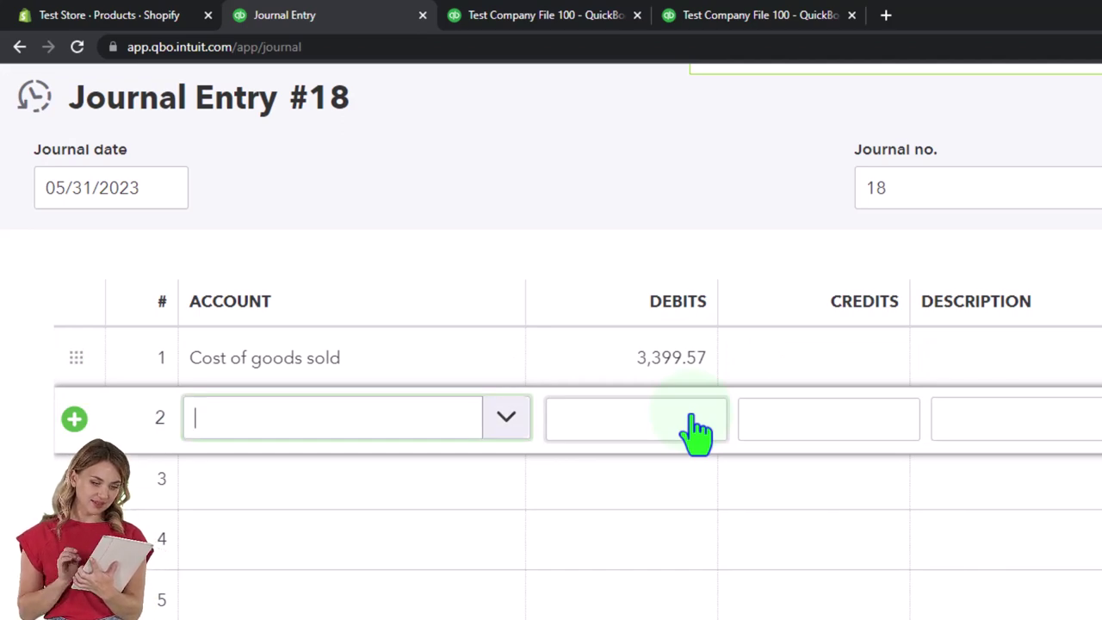
text(inv)
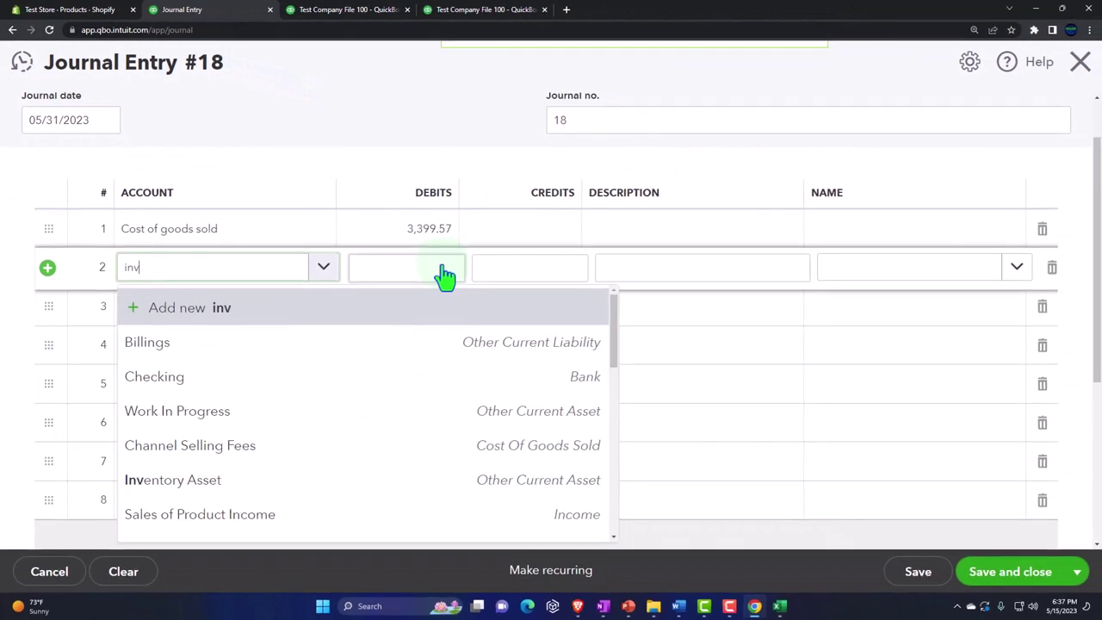
key(Down)
key(Down)
click(445, 273)
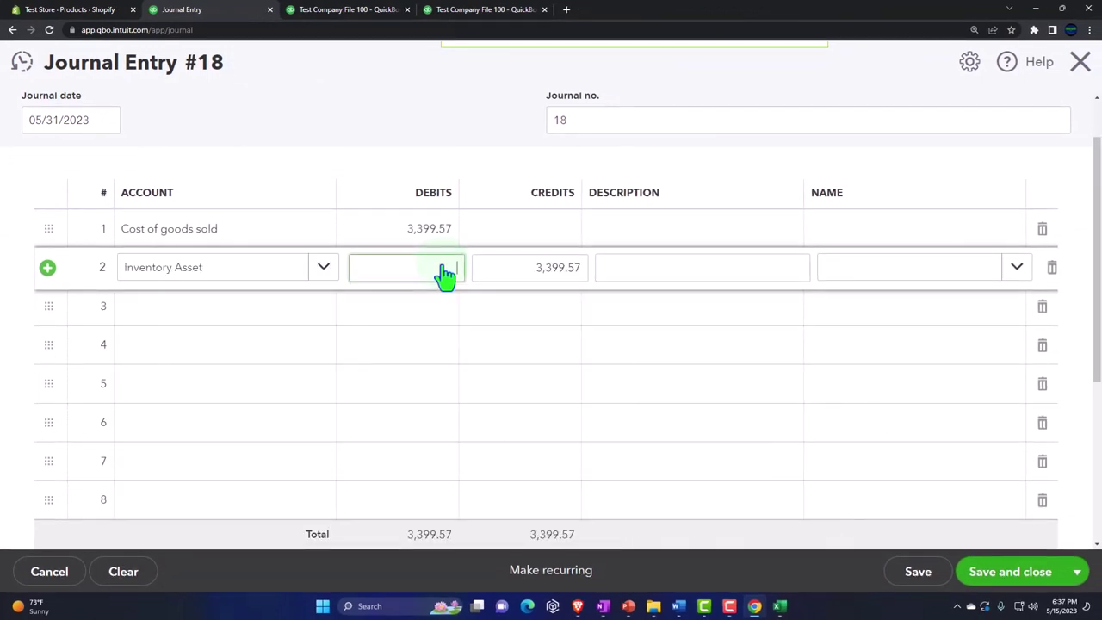
key(Tab)
key(Tab)
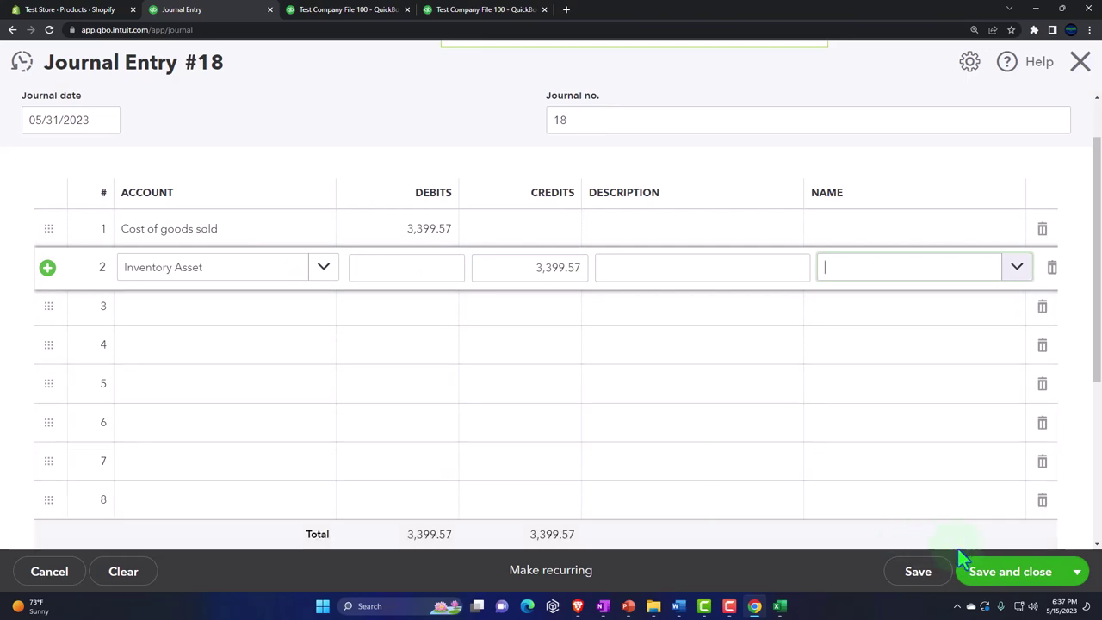
click(999, 578)
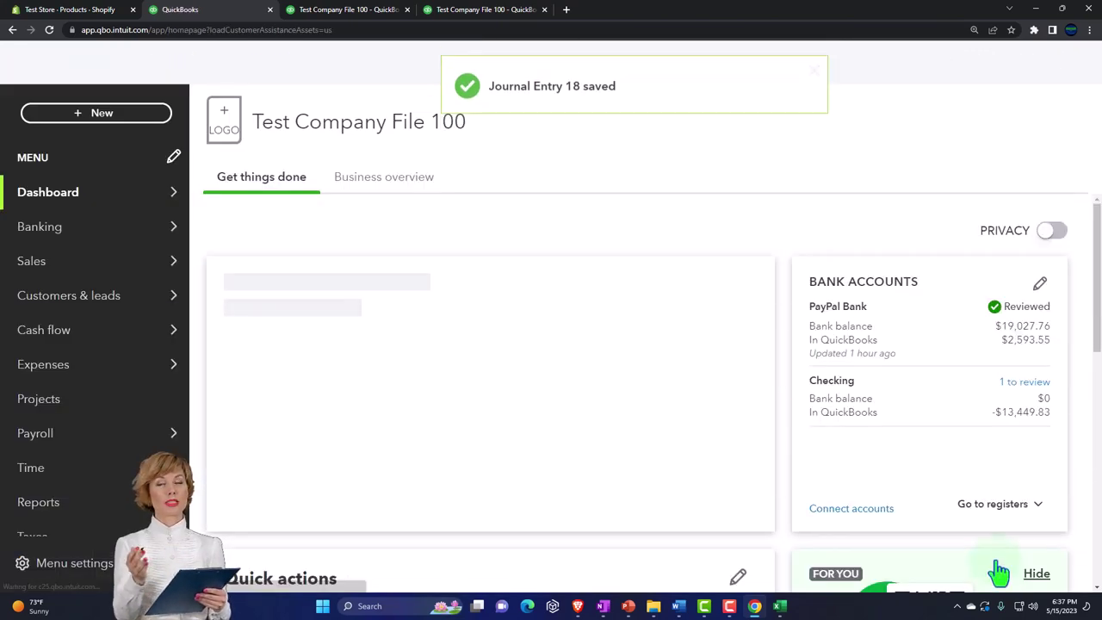
Refresh the balance sheet report and review the May 2023 Inventory Asset balance.
click(369, 11)
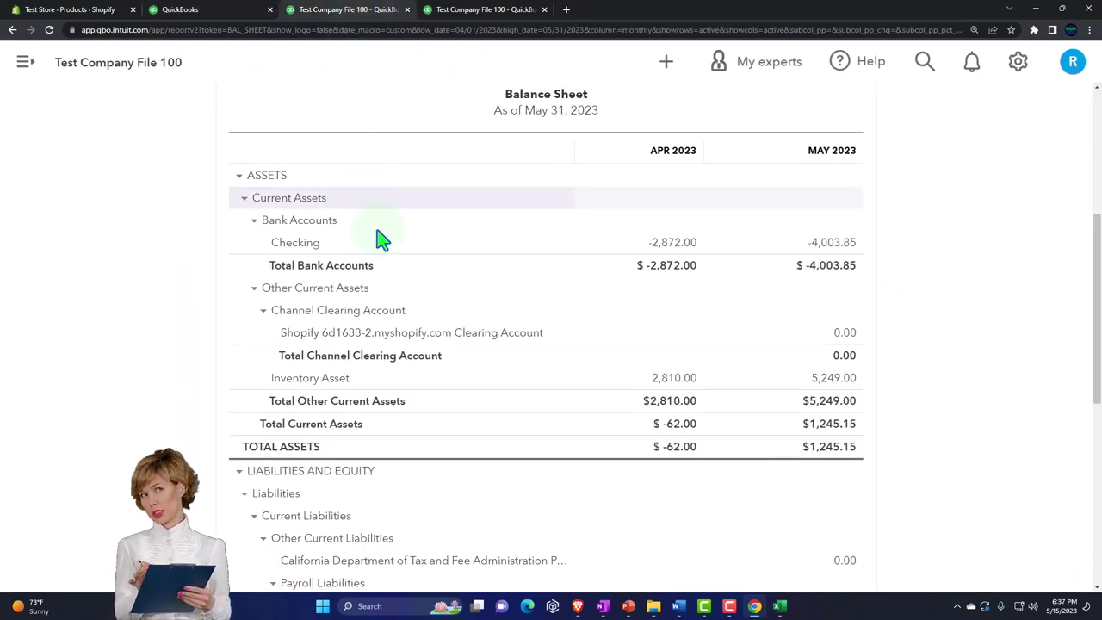
scroll(379, 224, up, 3)
click(773, 164)
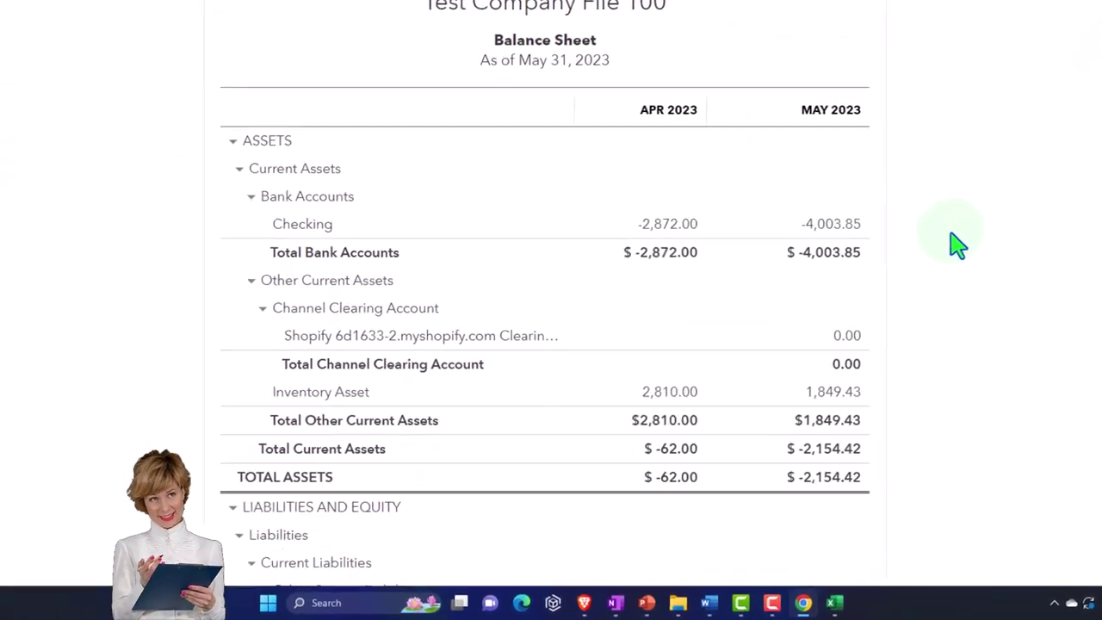
scroll(959, 246, down, 3)
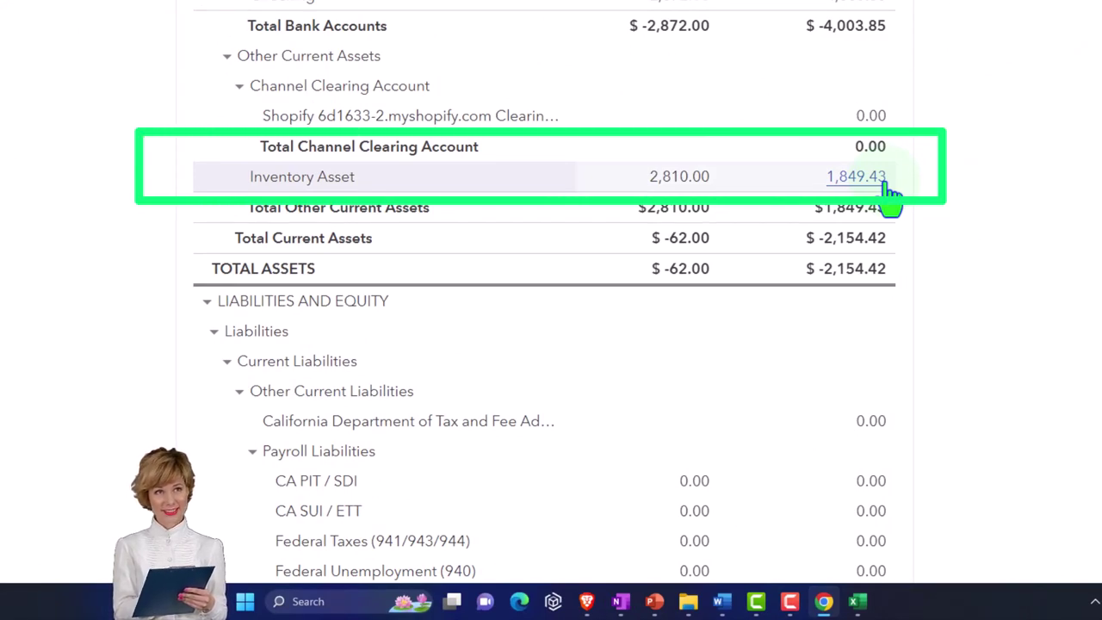
Switch to the student file worksheet in Excel and compare its 5/31 total ending inventory with the balance sheet's Inventory Asset.
mouse_move(857, 601)
click(844, 560)
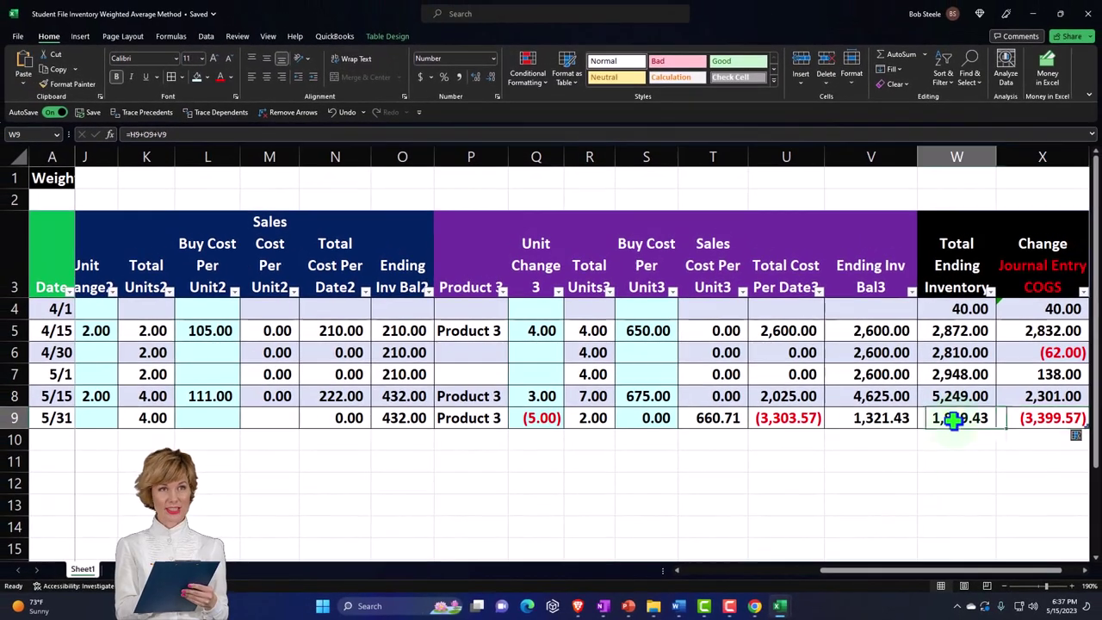
click(987, 403)
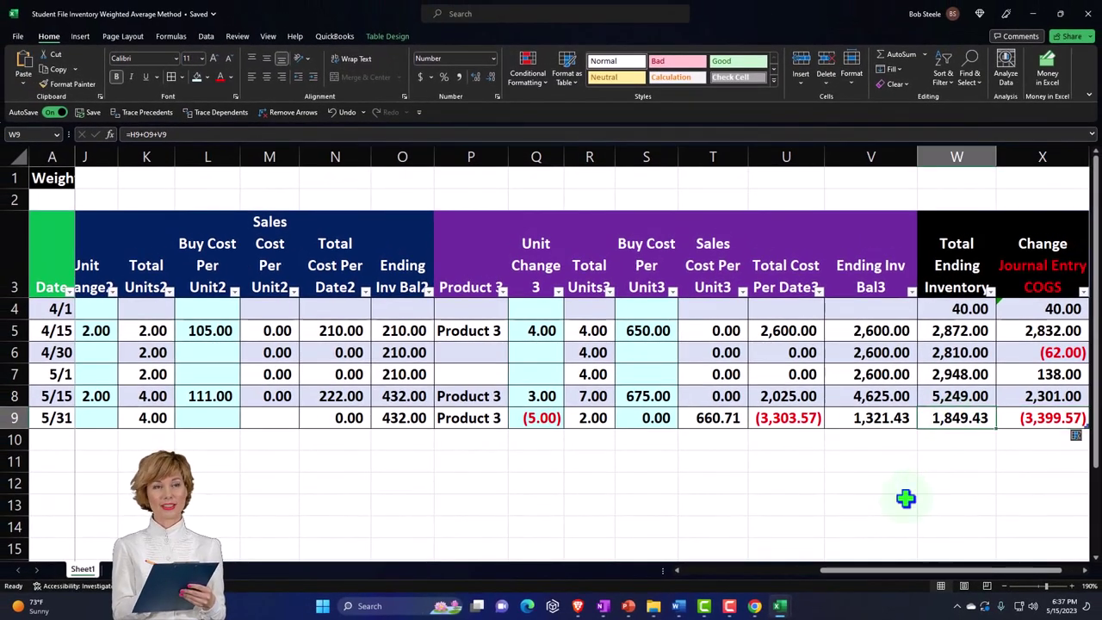
mouse_move(779, 603)
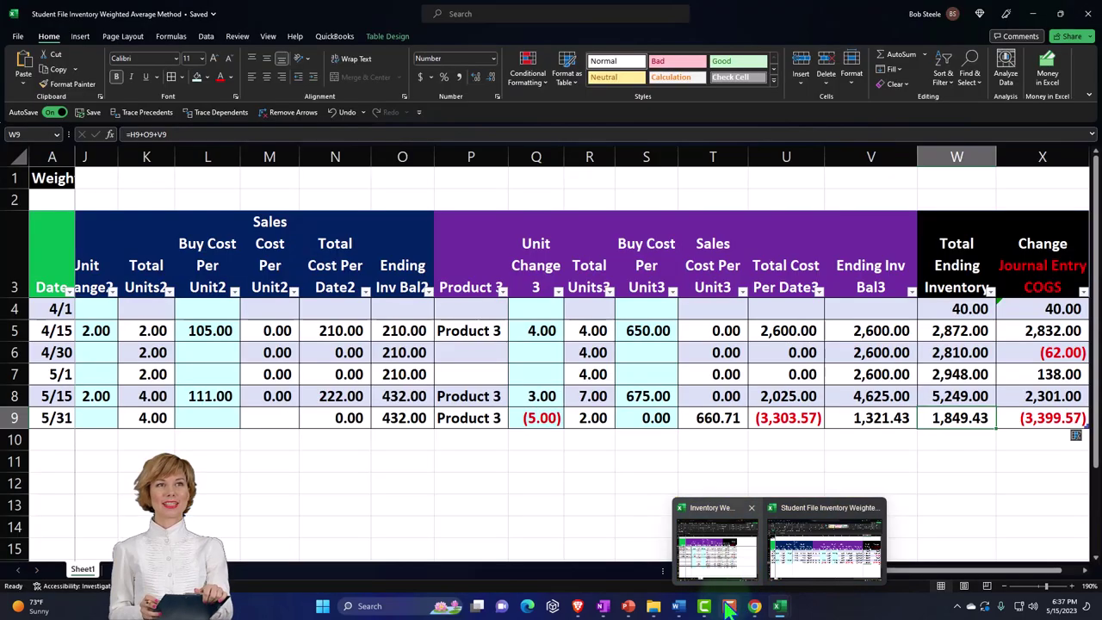
mouse_move(704, 608)
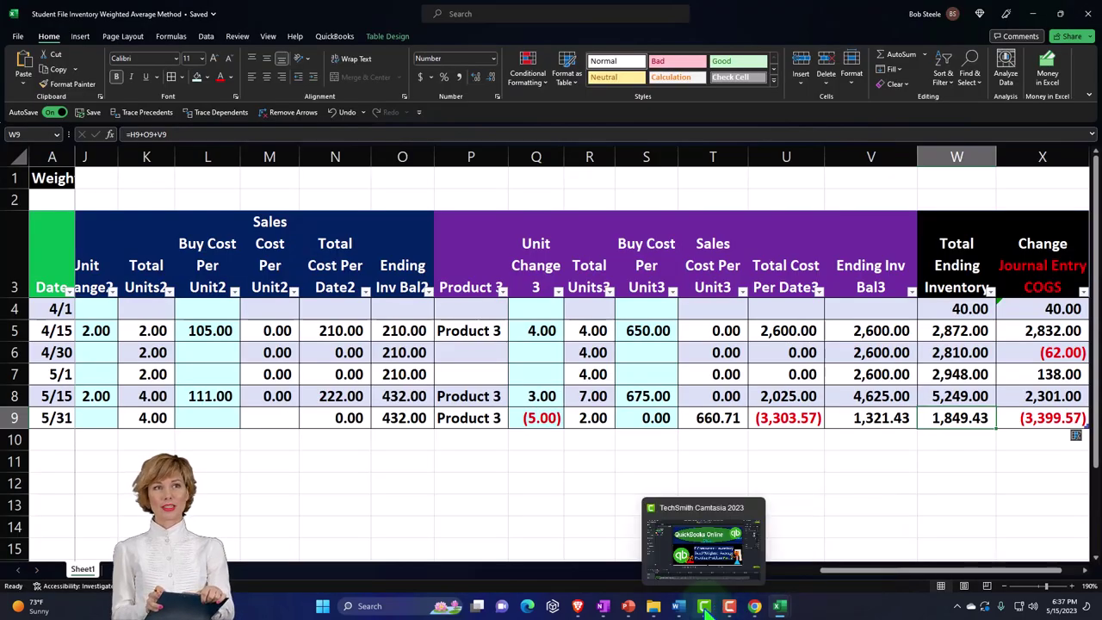
click(770, 558)
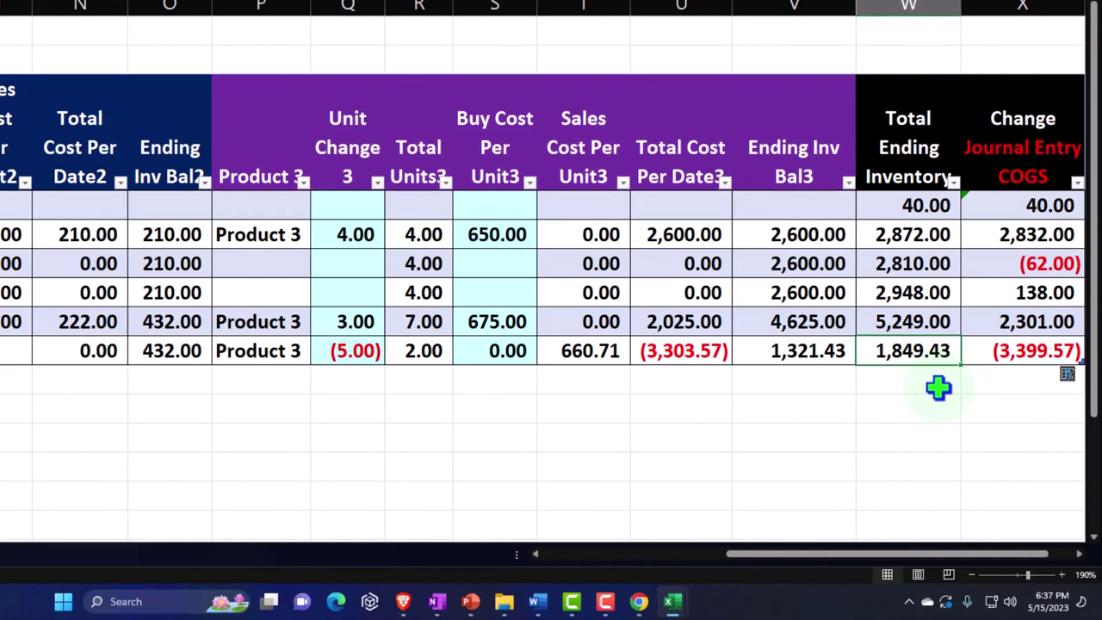
click(939, 388)
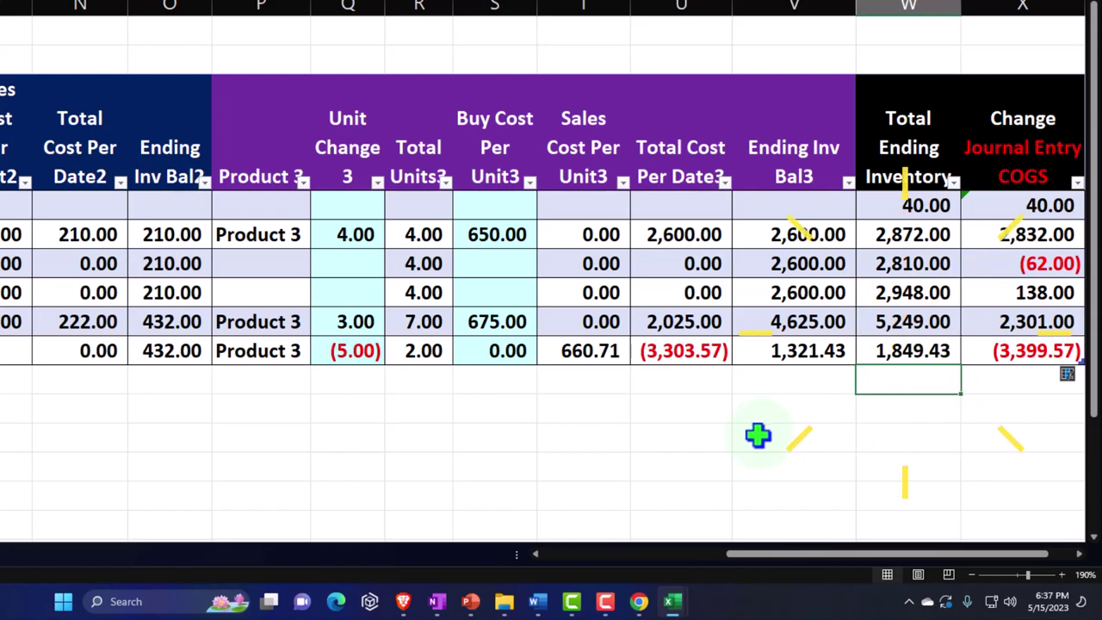
Switch back to QuickBooks, refresh the Profit and Loss report and examine its Cost of Goods Sold section.
mouse_move(639, 601)
click(639, 550)
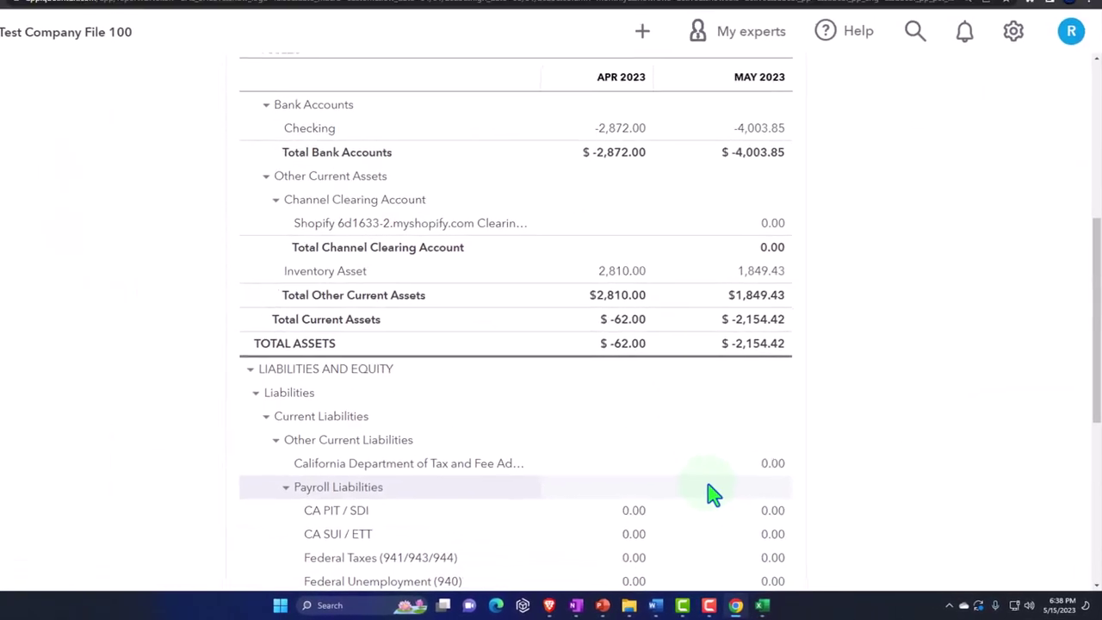
click(485, 13)
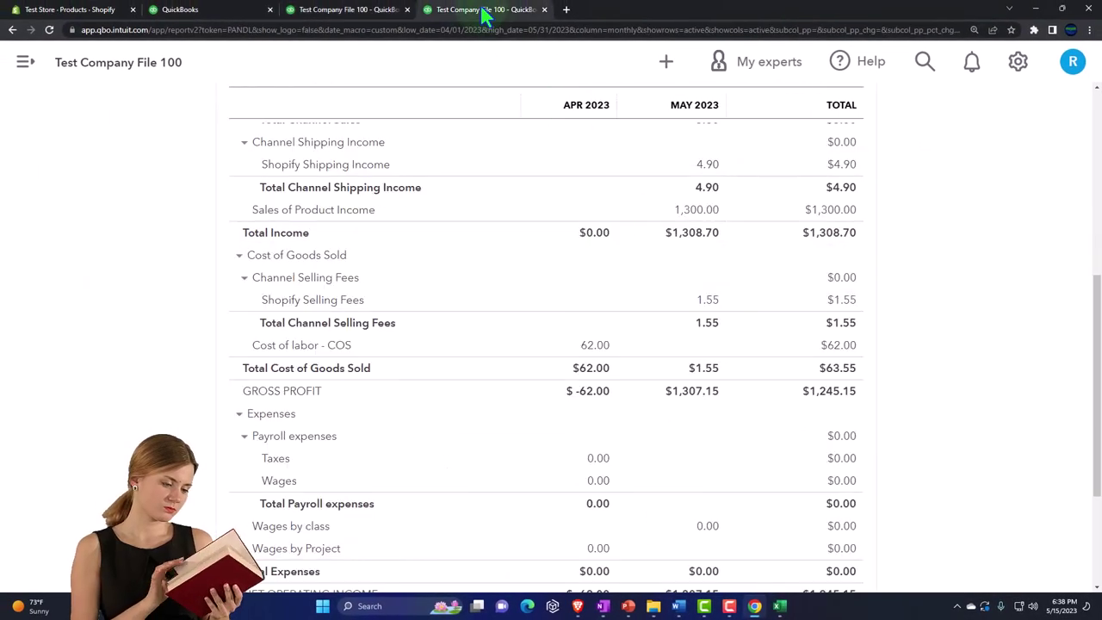
scroll(664, 352, up, 5)
click(773, 255)
scroll(773, 255, down, 2)
key(ctrl+plus)
scroll(888, 417, down, 3)
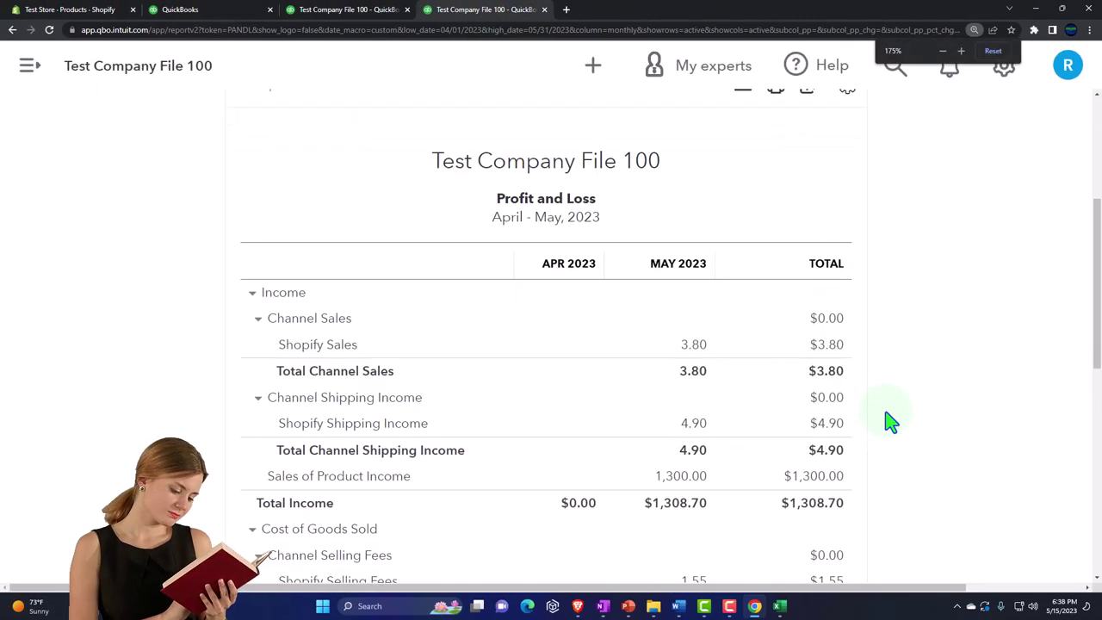
scroll(889, 420, down, 1)
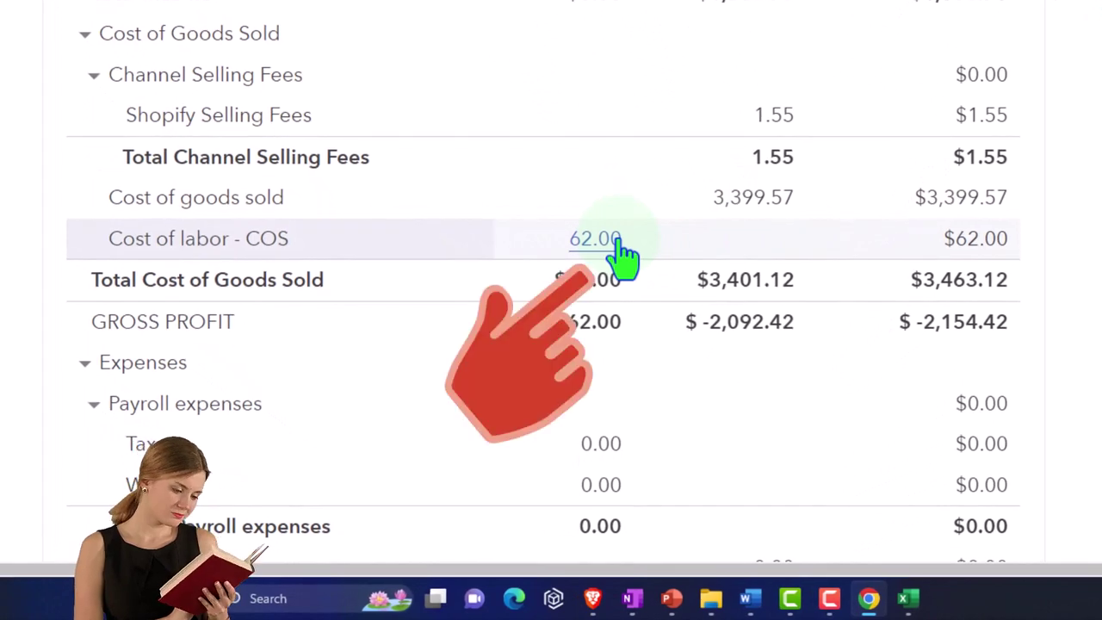
Drill into the April Cost of labor - COS amount and open the 04/30/2023 journal entry behind it.
click(617, 246)
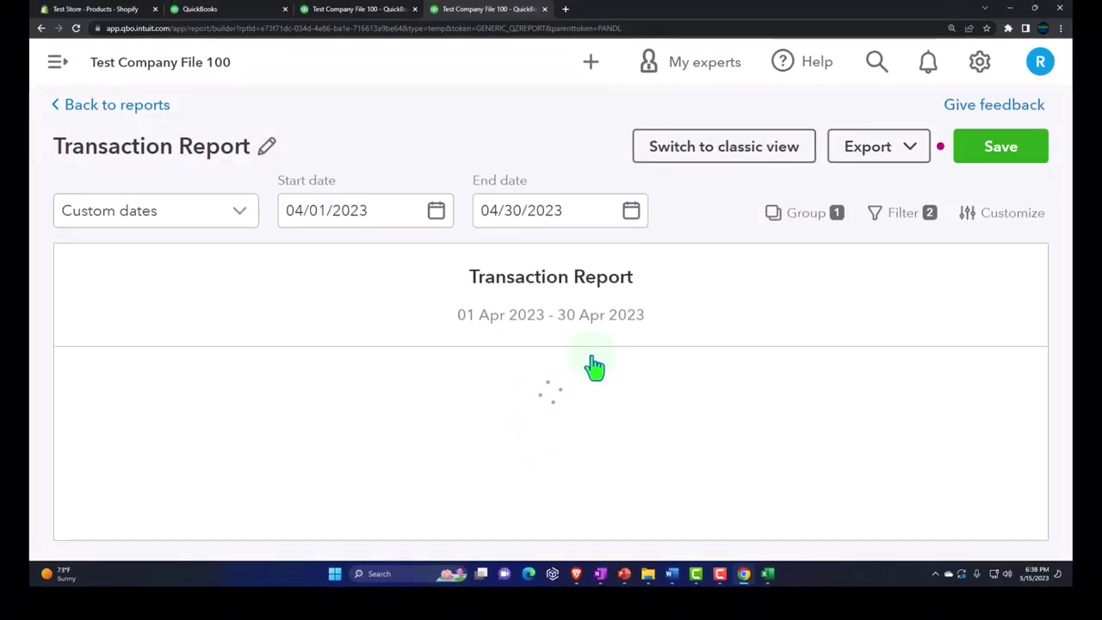
key(ctrl+minus)
key(ctrl+minus)
key(ctrl+minus)
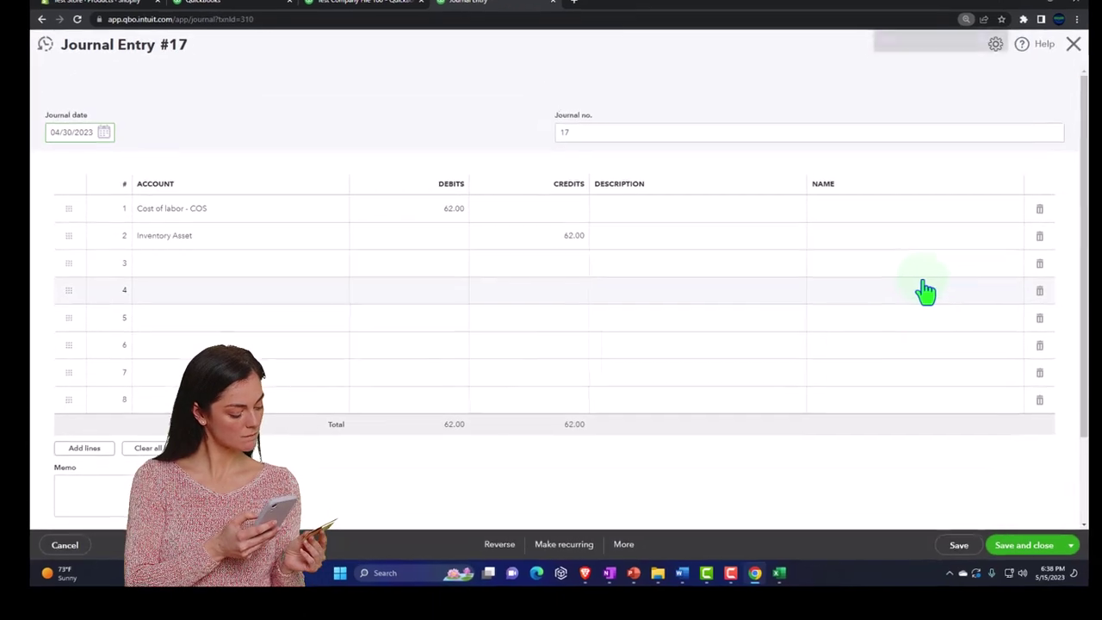
Change the first line's account in the 04/30/2023 journal entry to Cost of goods sold, then save and close the entry.
click(259, 135)
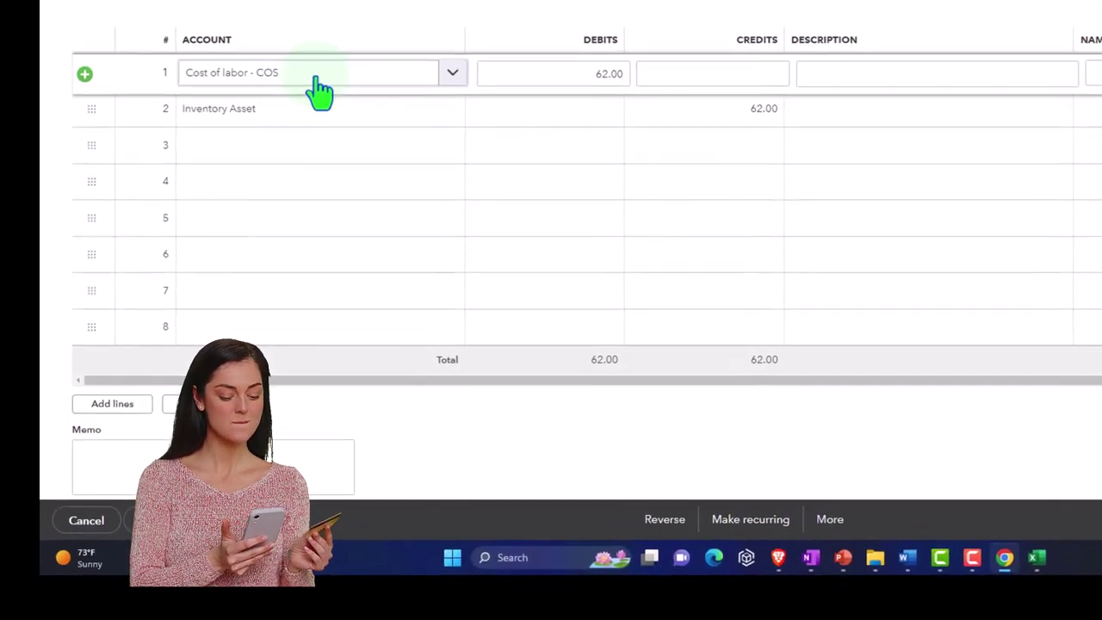
click(254, 134)
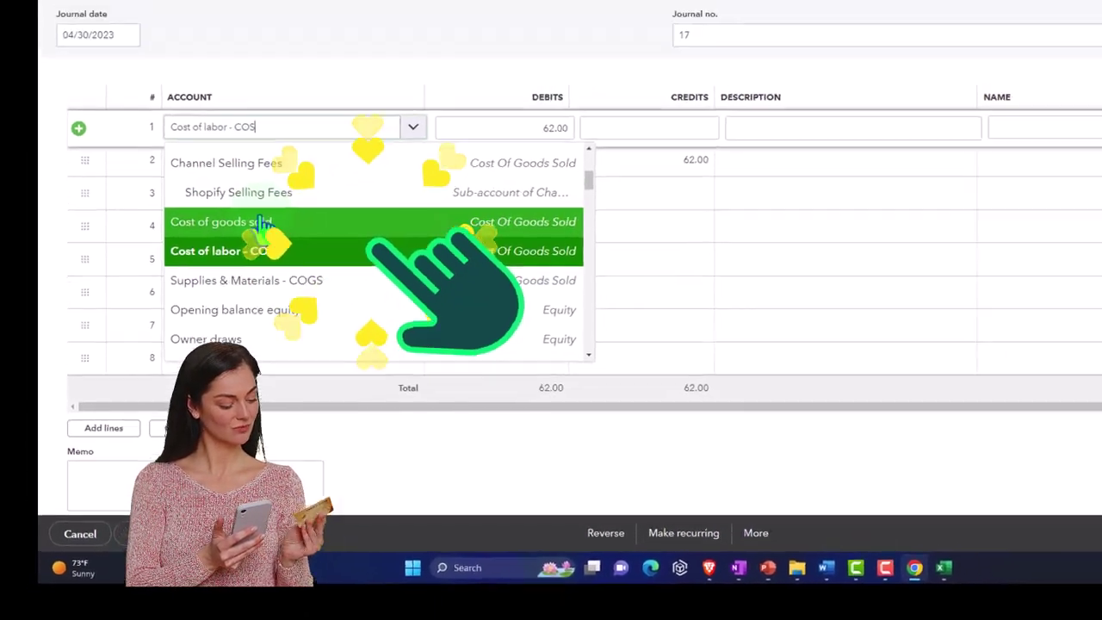
click(284, 177)
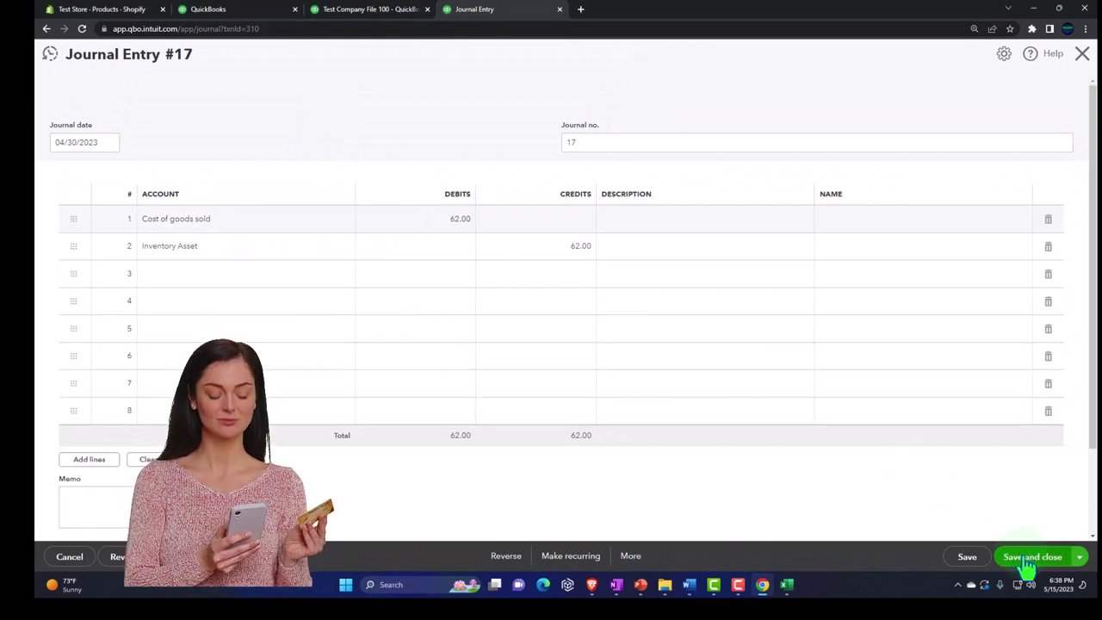
click(1027, 560)
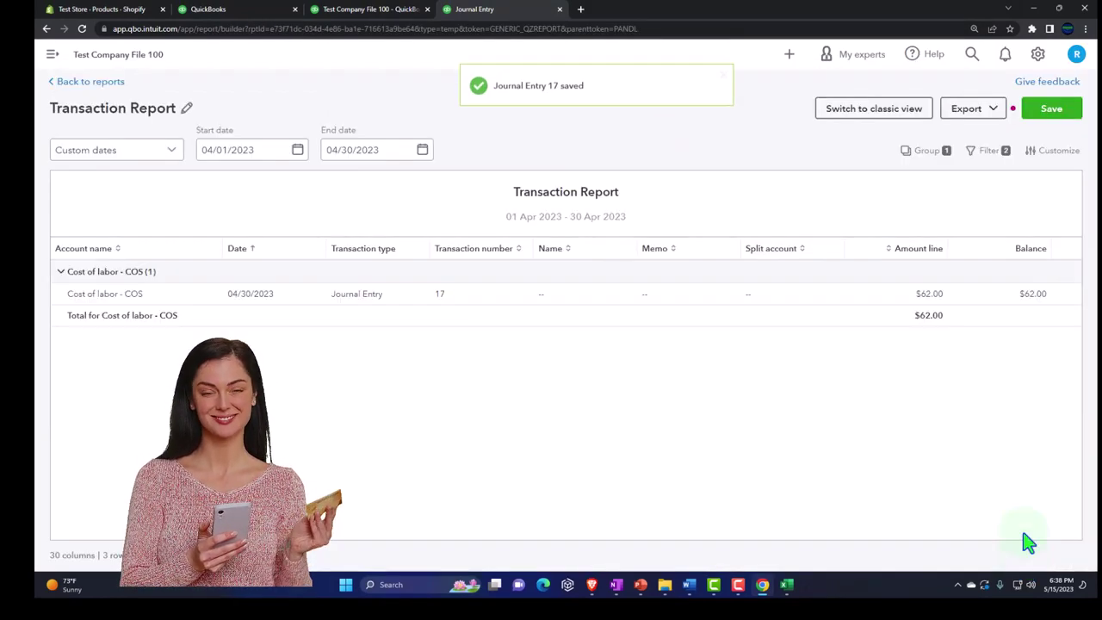
Exit the Transaction Report without saving it and examine the Cost of goods sold line in the Profit and Loss report.
click(88, 84)
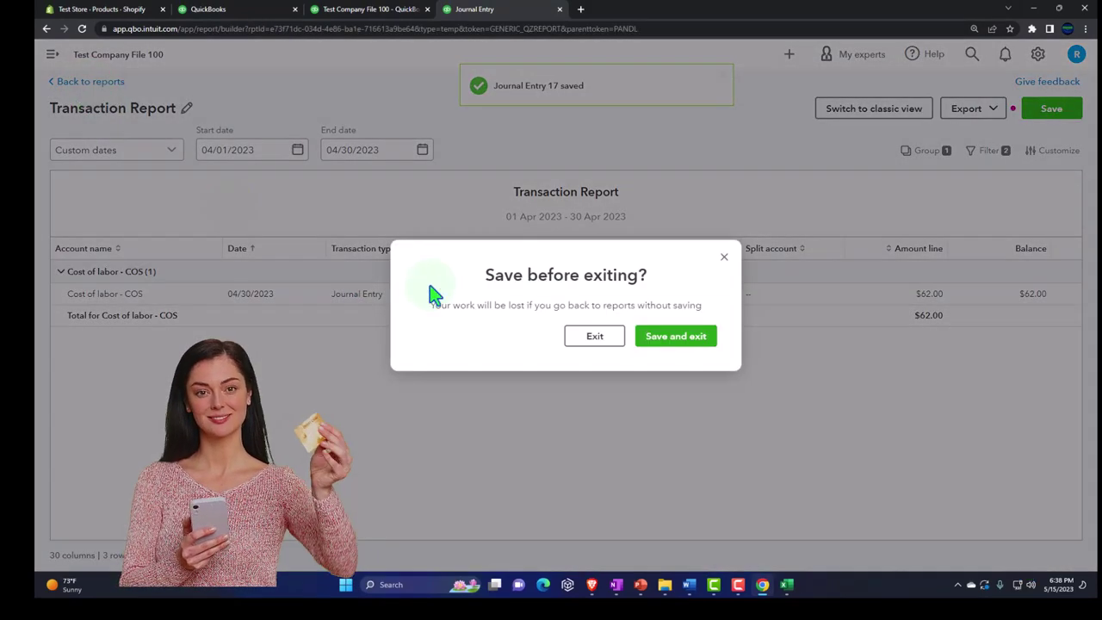
click(594, 340)
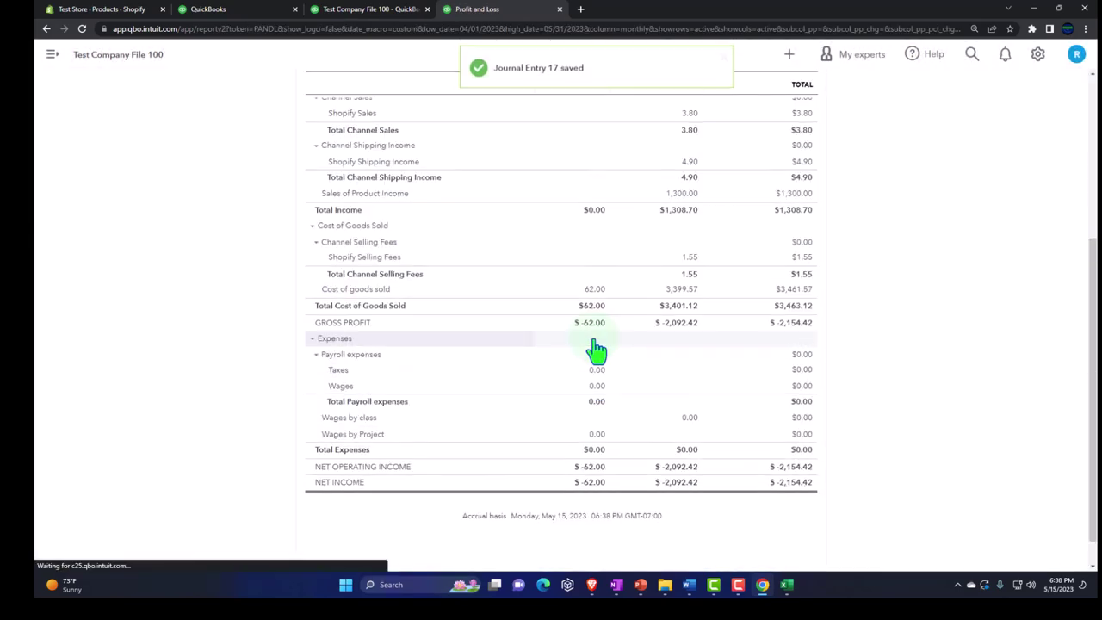
key(ctrl+plus)
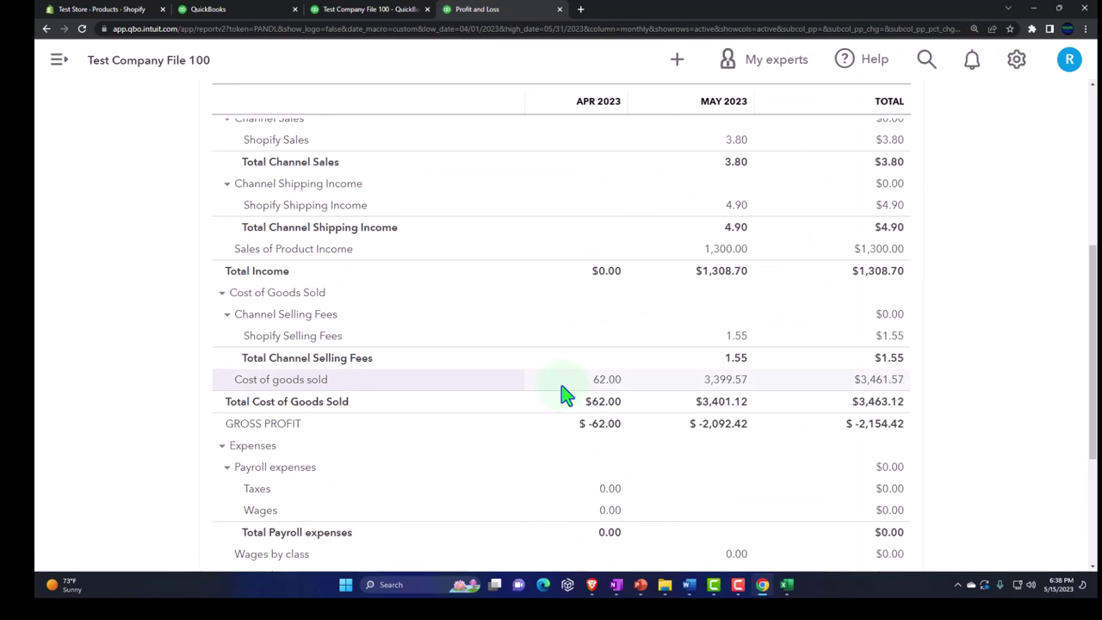
scroll(564, 394, up, 1)
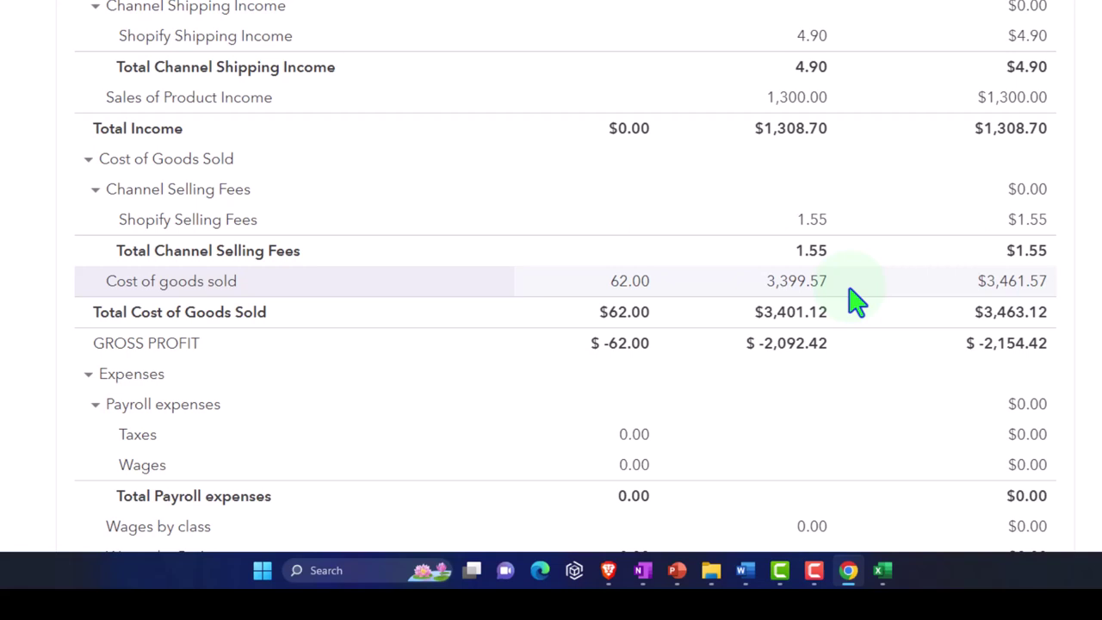
Switch to the weighted average worksheet in Excel and go back along row 12 to review the Product 1 columns.
mouse_move(883, 570)
click(911, 521)
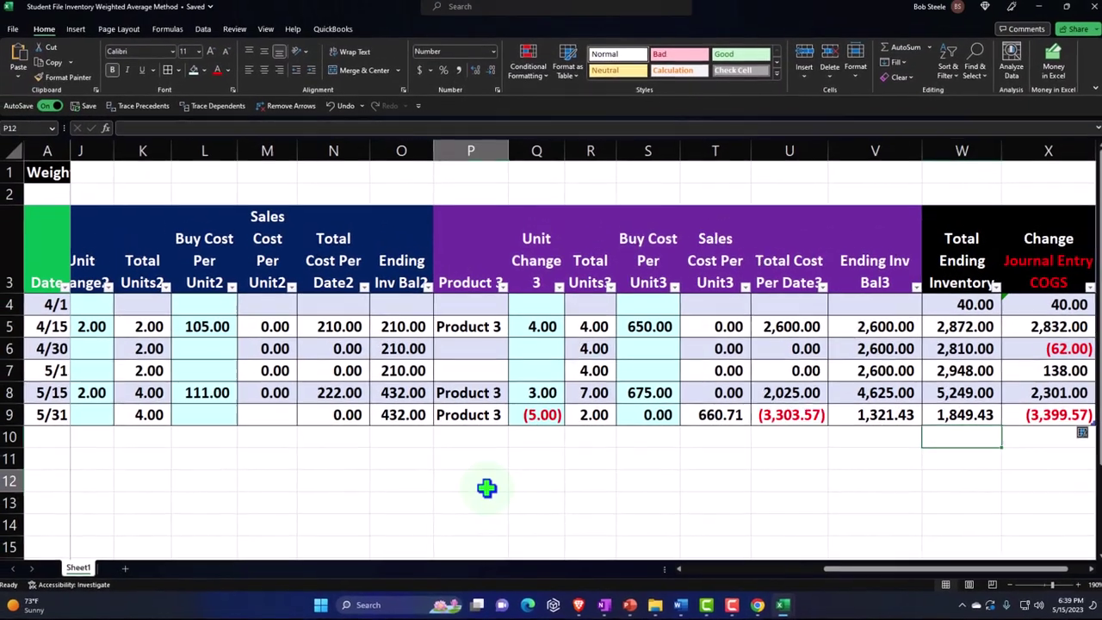
click(486, 473)
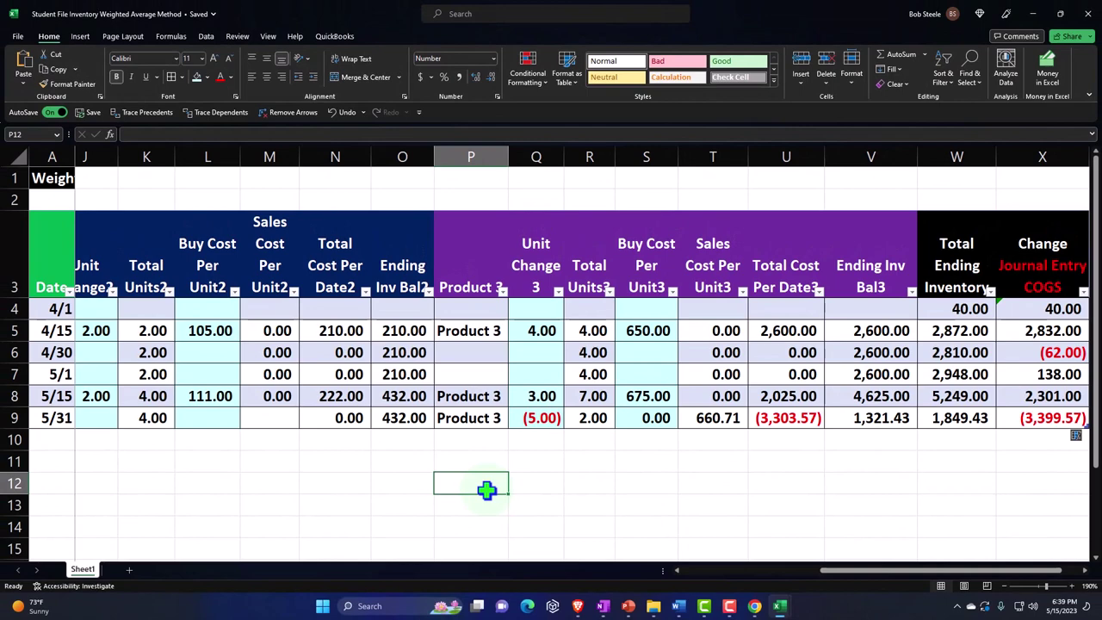
key(Left)
key(Left)
key(Left)
key(Left)
key(Left)
key(Left)
key(Left)
key(Left)
key(Left)
key(Left)
key(Left)
key(Left)
key(Left)
key(Left)
key(Left)
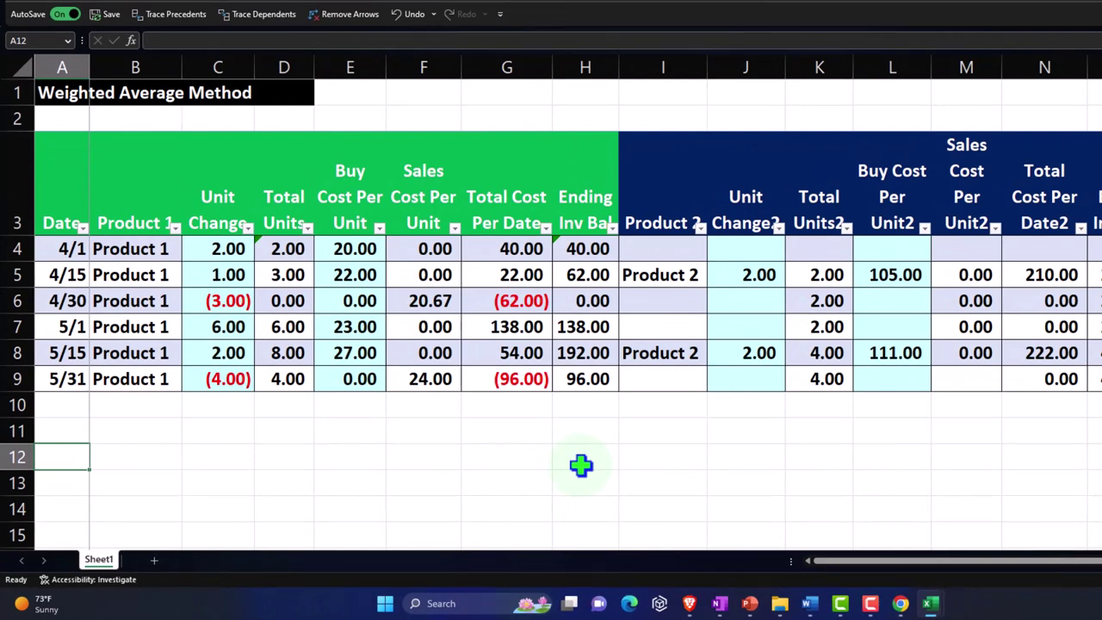
Move across row 12 to column Y to review the worksheet's Total Ending Inventory and COGS journal entry columns.
key(Right)
key(Right)
key(Right)
key(Right)
key(Right)
key(Right)
key(Right)
key(Right)
key(Right)
key(Right)
key(Right)
key(Right)
key(Right)
key(Right)
key(Right)
key(Right)
key(Right)
key(Right)
key(Right)
key(Right)
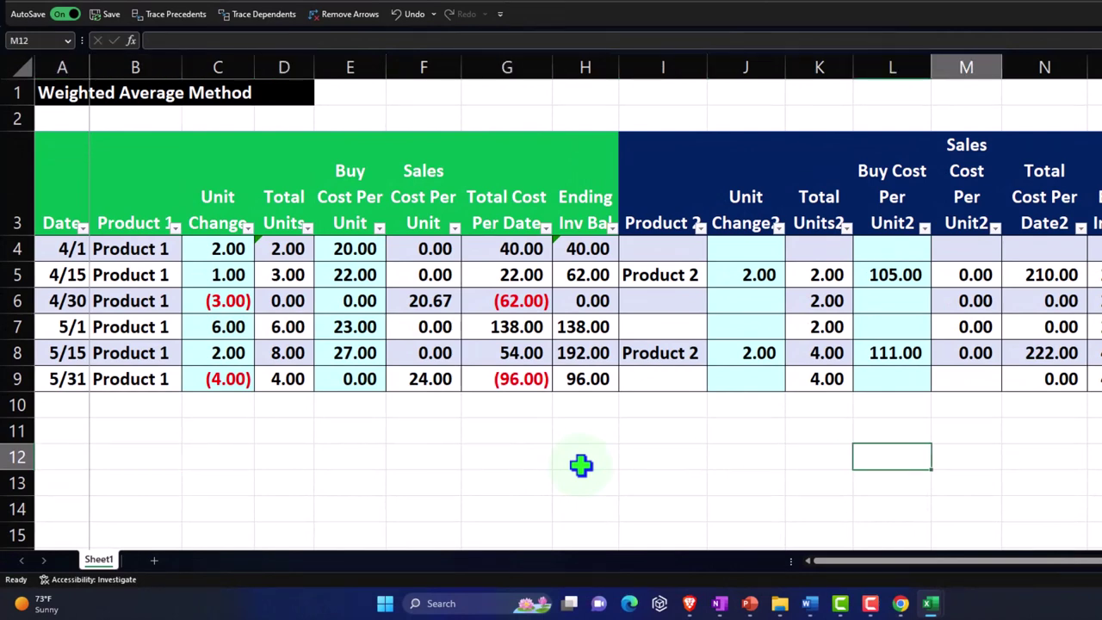
key(Right)
key(Right)
key(Right)
key(Right)
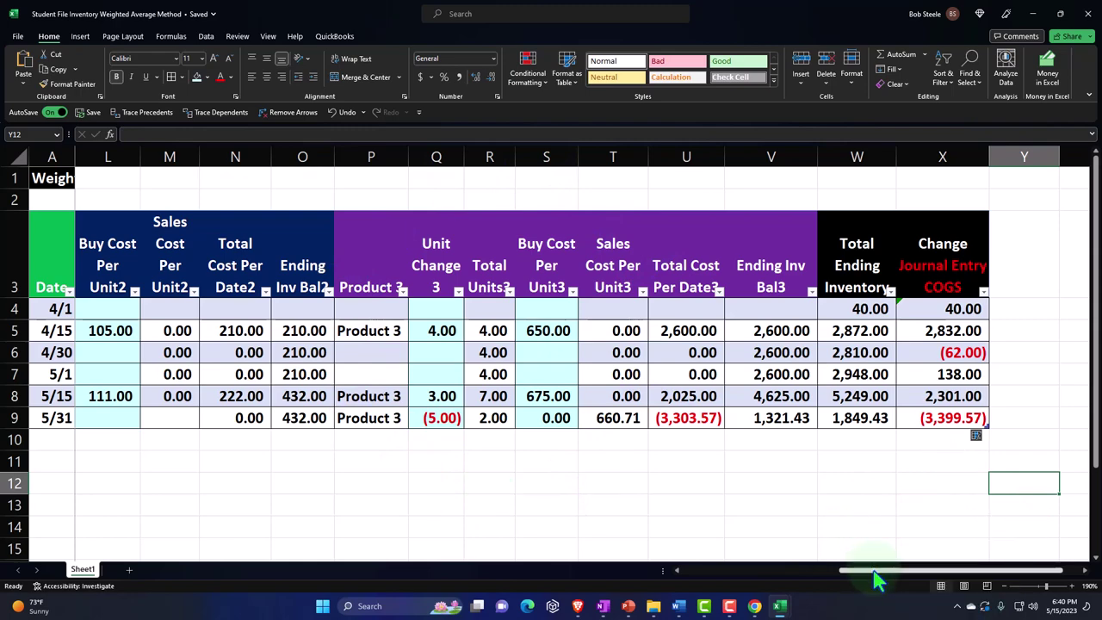
drag(874, 580, 645, 590)
Switch back to QuickBooks and review the monthly Profit and Loss report for April to May 2023.
key(alt+Tab)
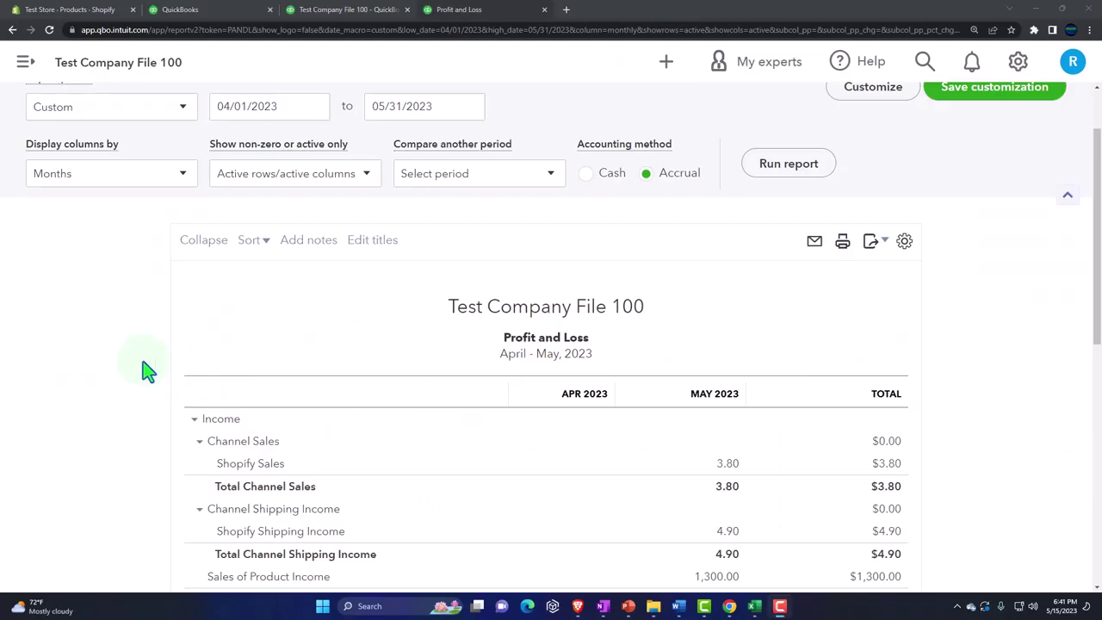
scroll(146, 370, down, 1)
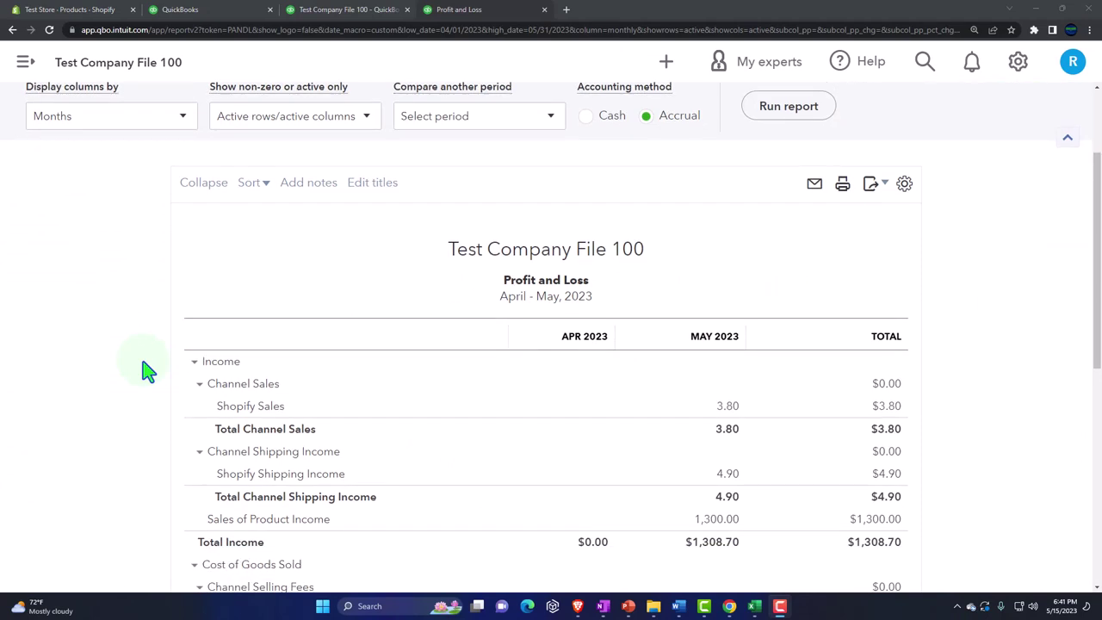
scroll(147, 370, down, 3)
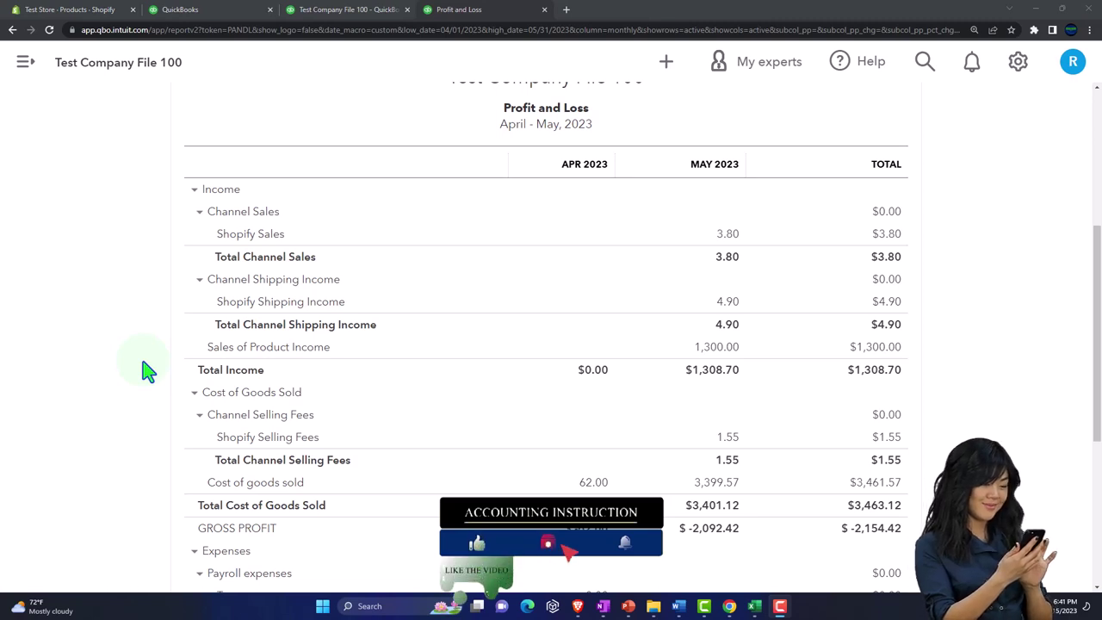
scroll(145, 370, up, 4)
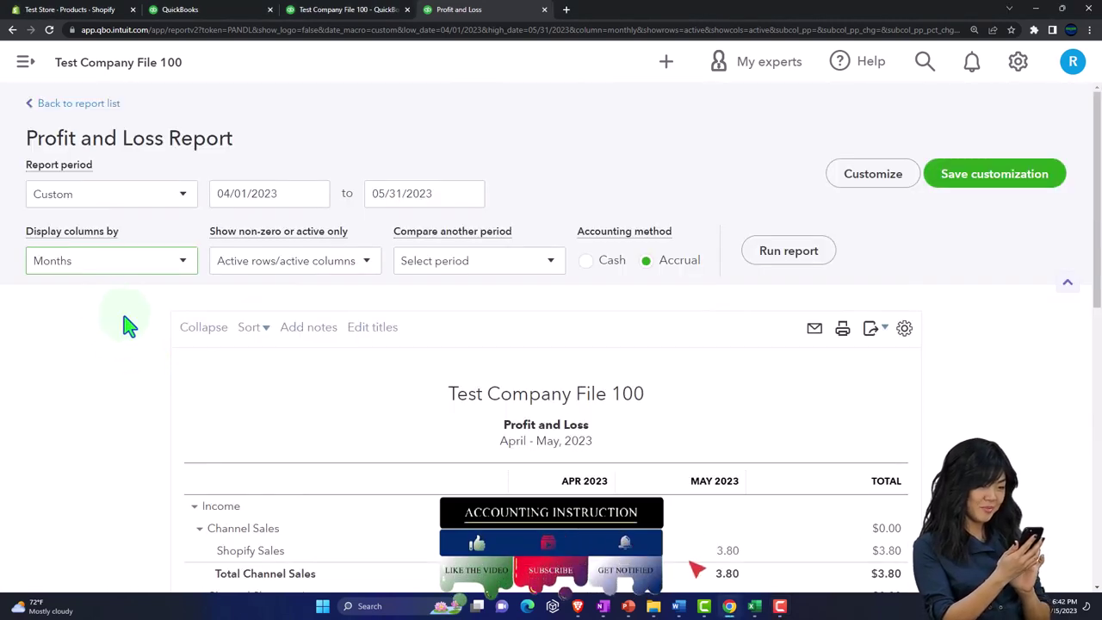
scroll(130, 327, down, 1)
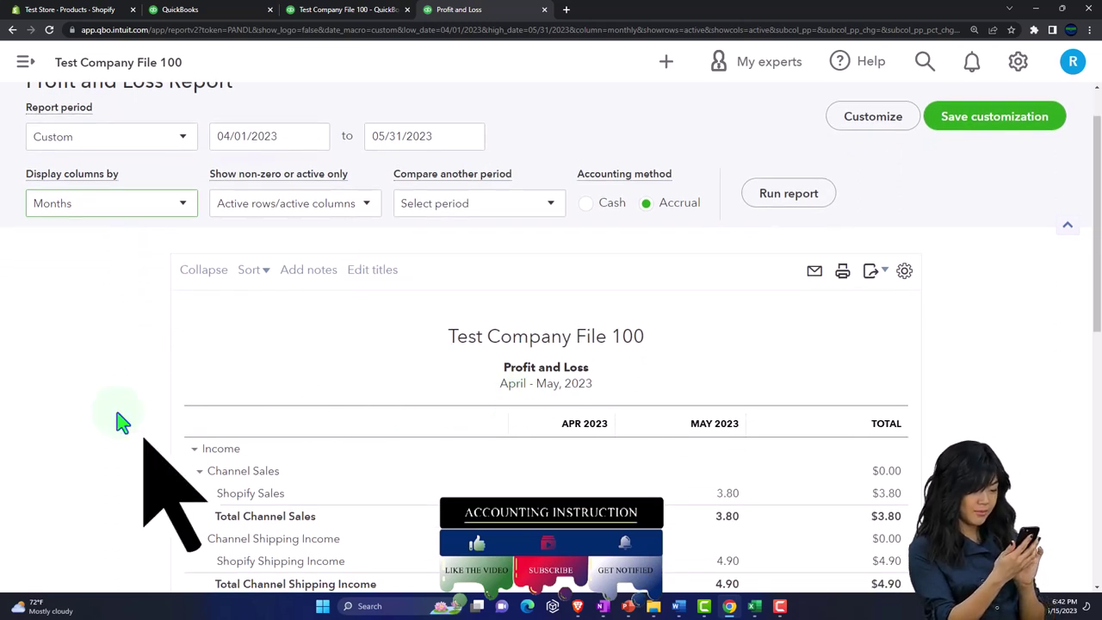
Set the Profit and Loss report to display its columns by Total Only.
scroll(130, 396, up, 1)
click(184, 262)
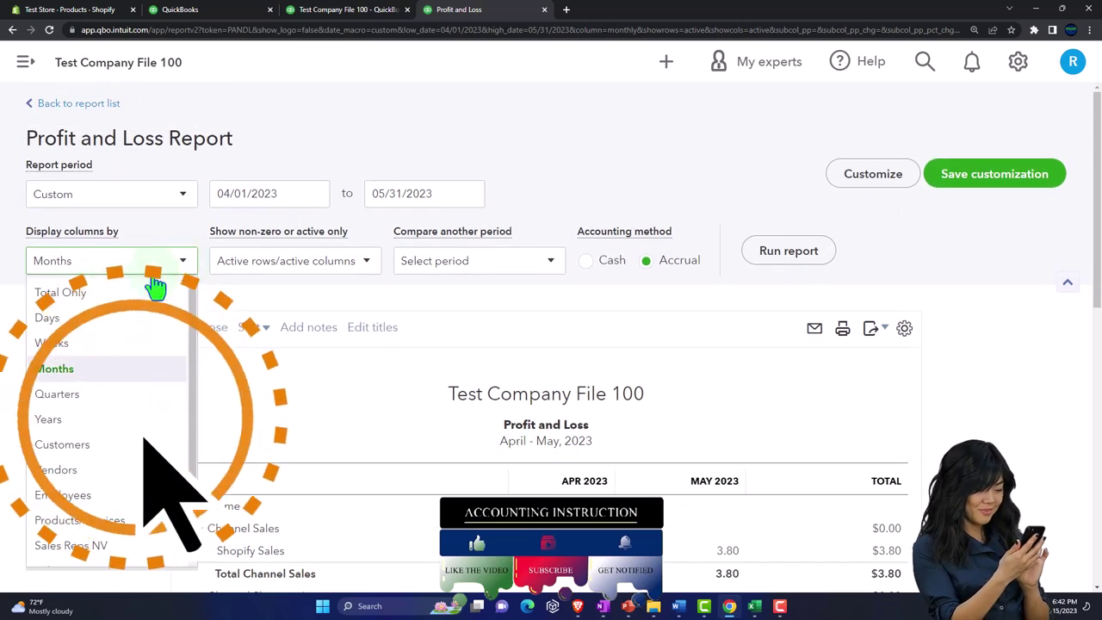
click(74, 293)
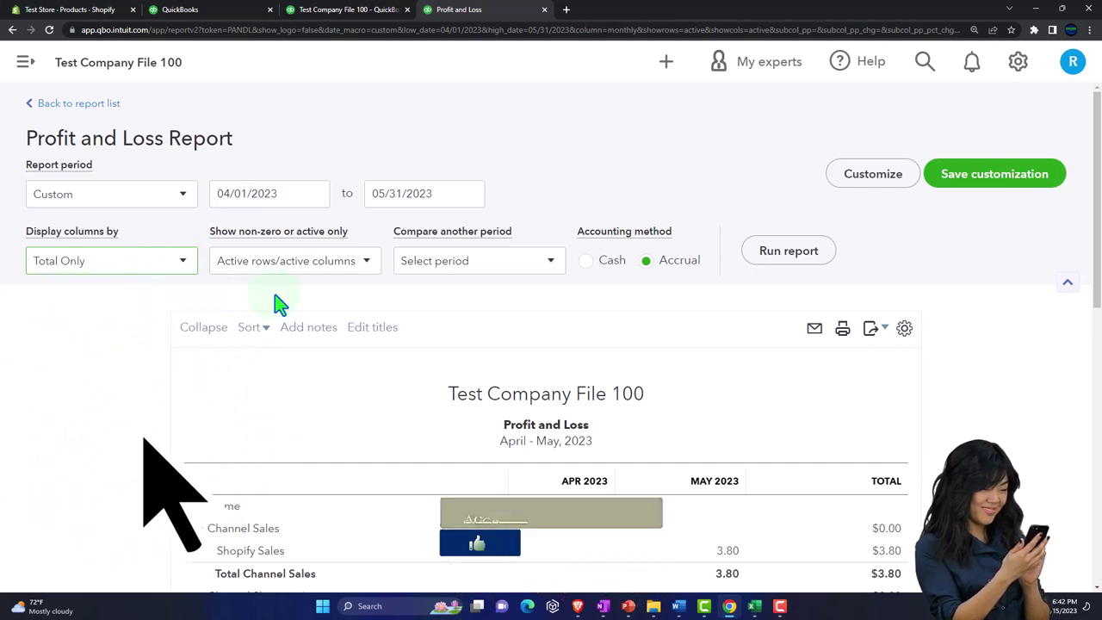
click(548, 277)
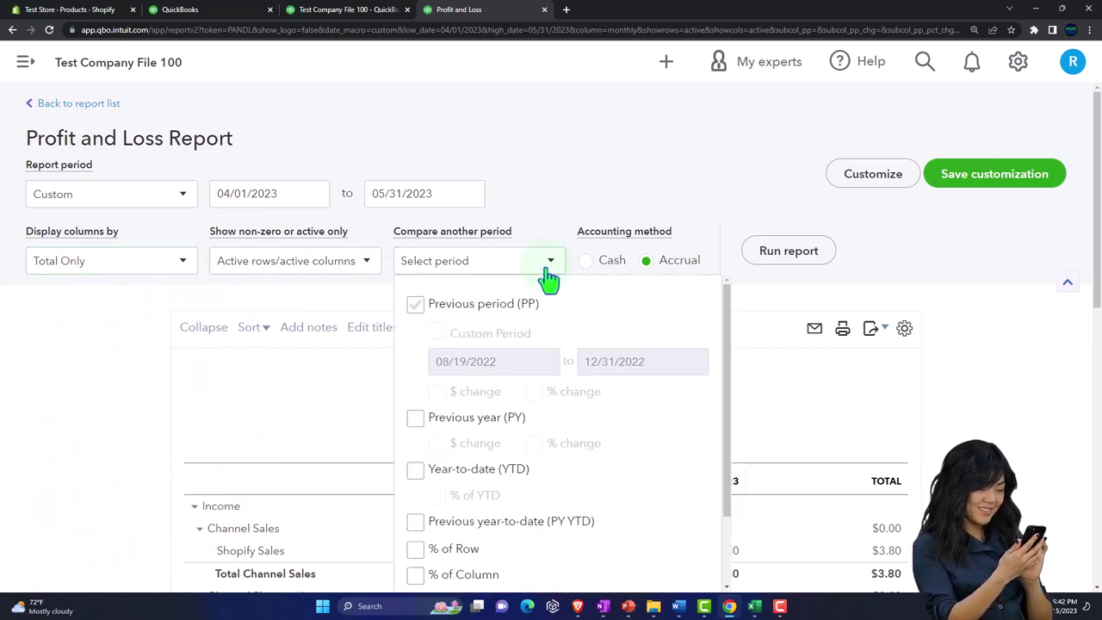
scroll(548, 277, down, 1)
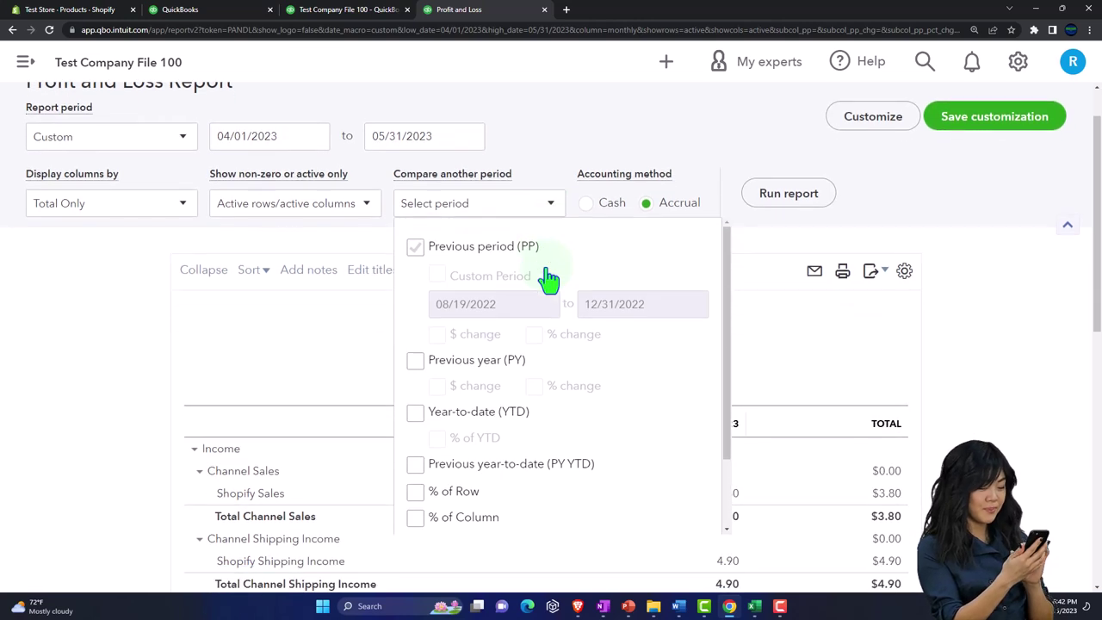
scroll(548, 277, down, 1)
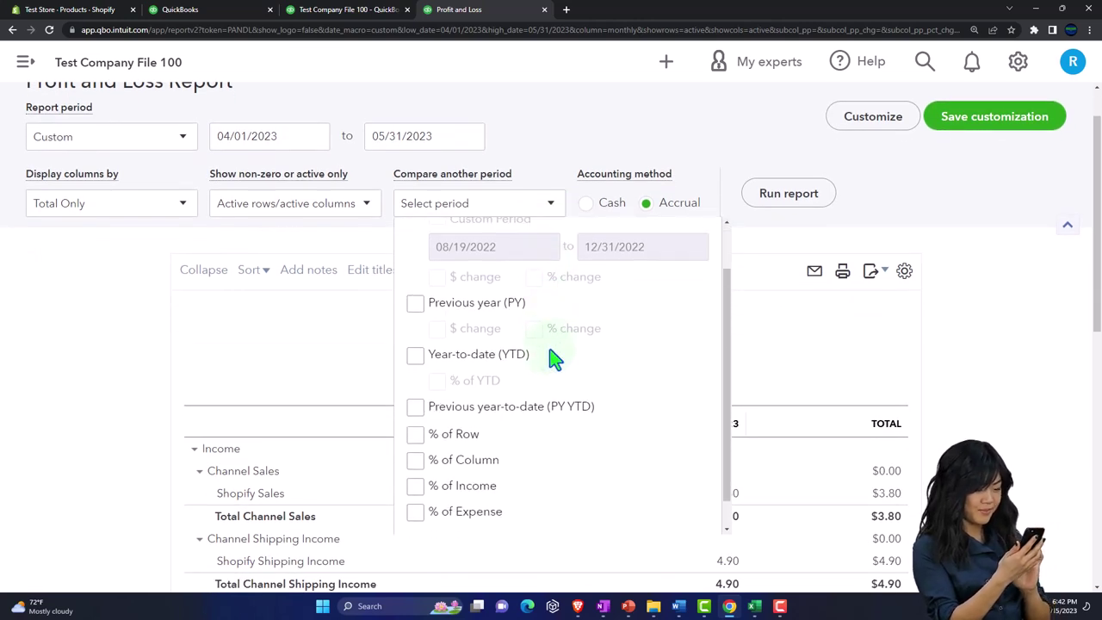
click(416, 304)
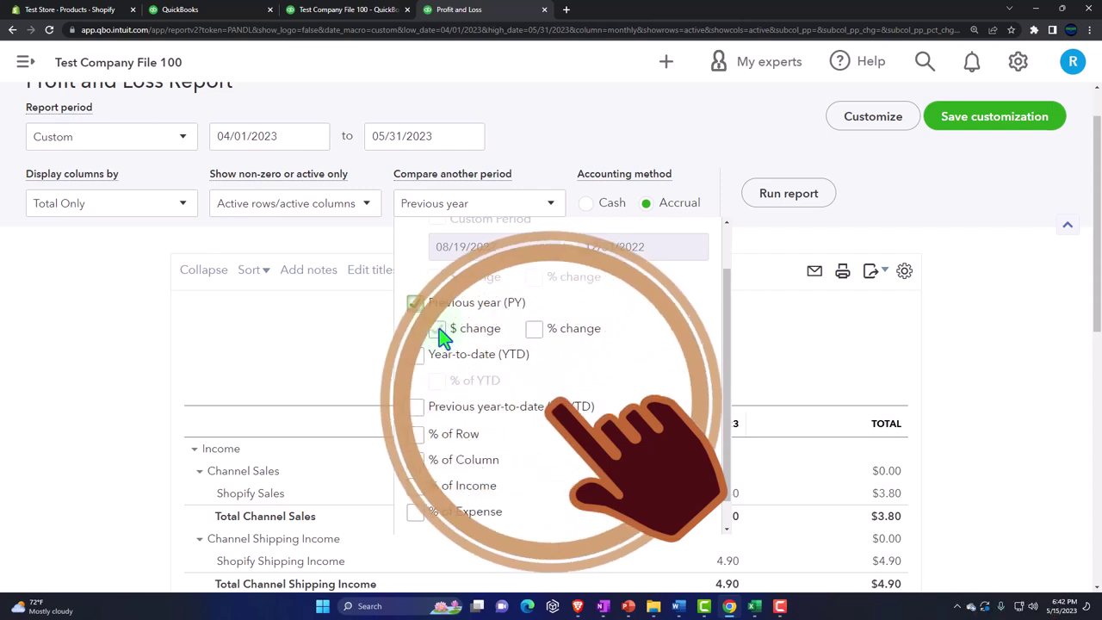
click(438, 332)
click(533, 334)
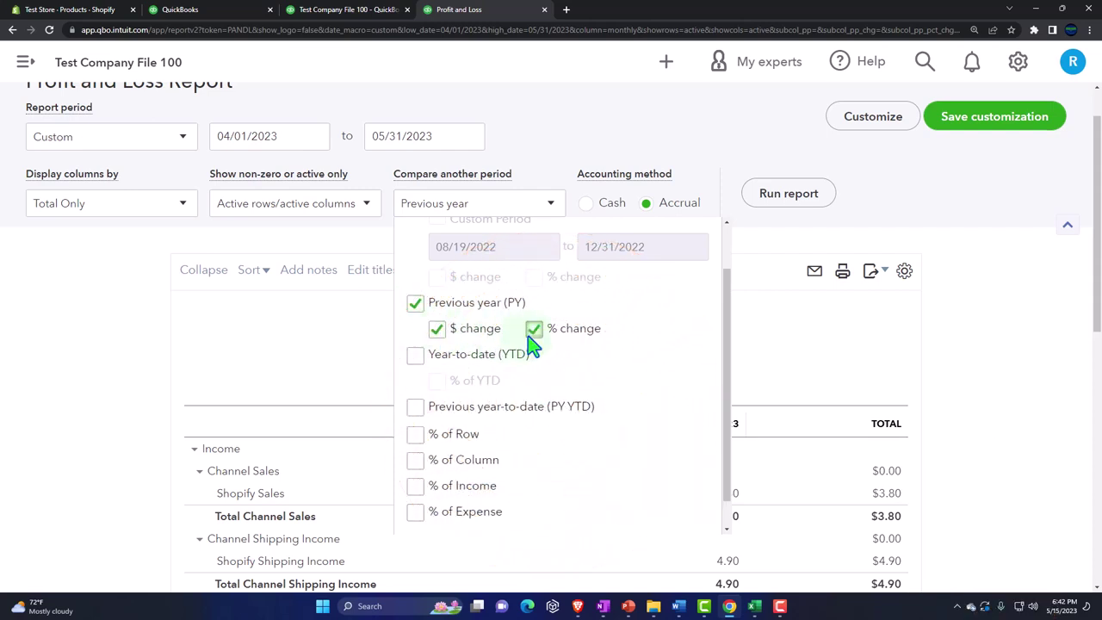
click(417, 307)
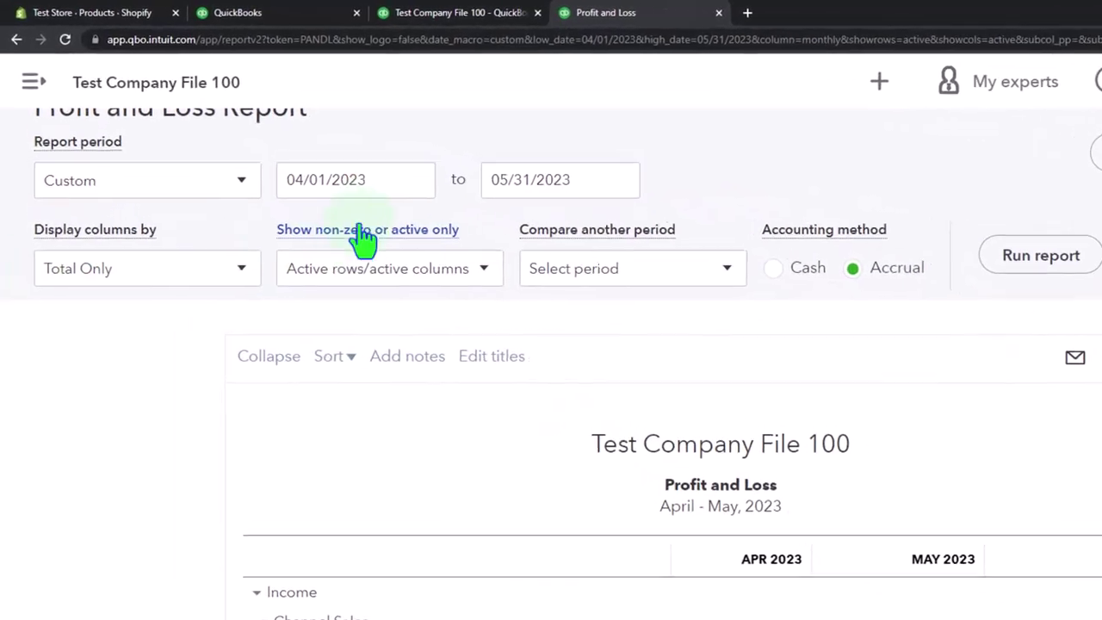
Set the Profit and Loss report period to 04/01/2024 through 05/31/2024.
click(283, 136)
click(414, 198)
key(BackSpace)
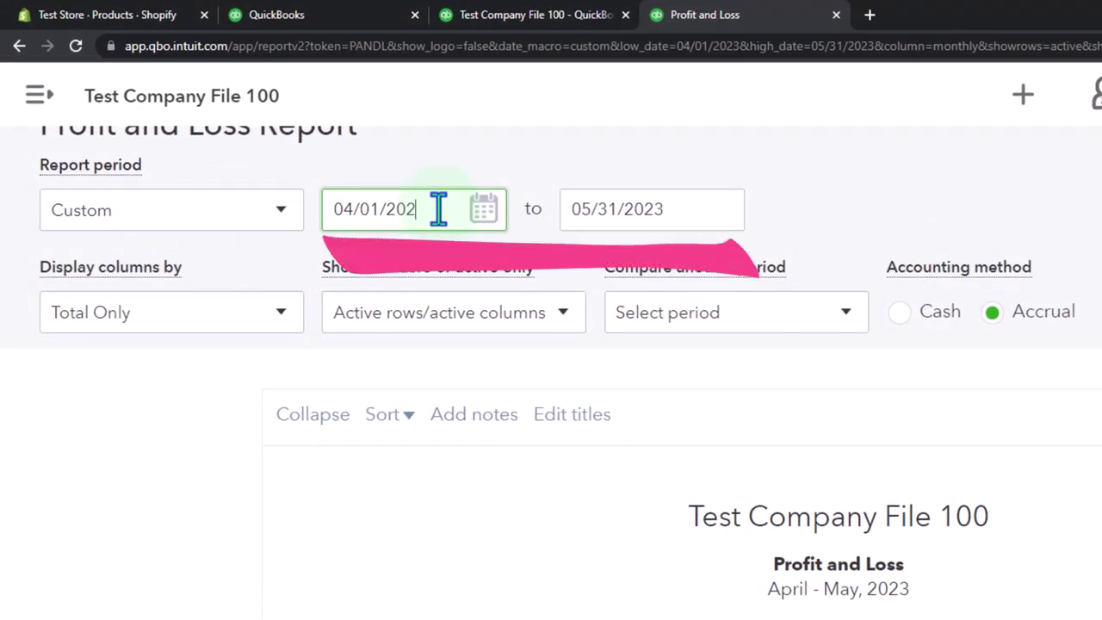
text(4)
click(652, 209)
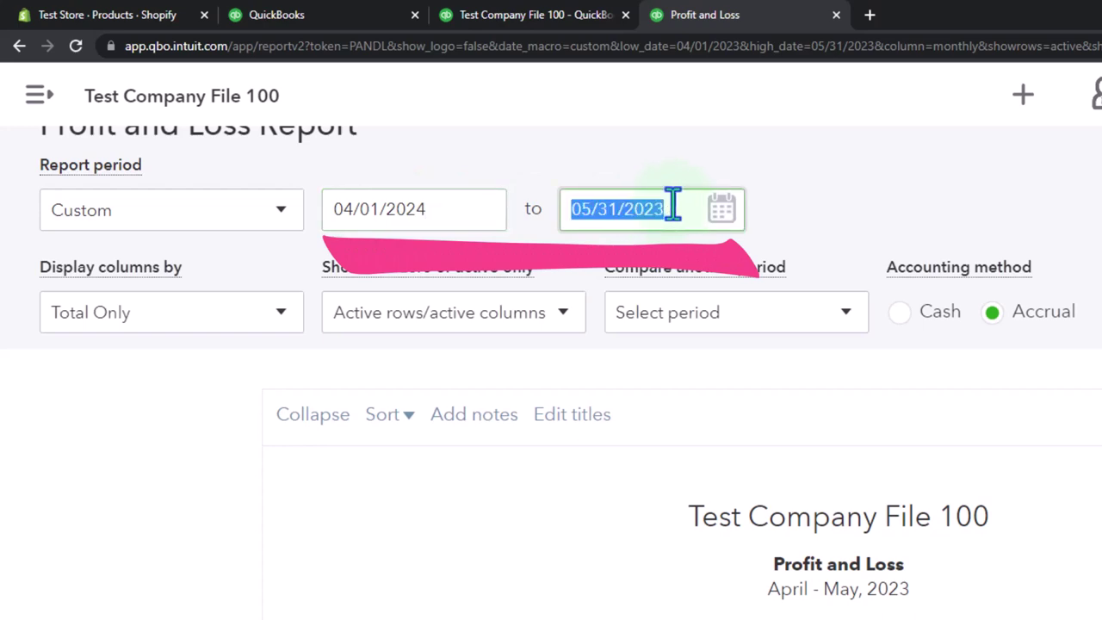
click(682, 208)
key(BackSpace)
text(4)
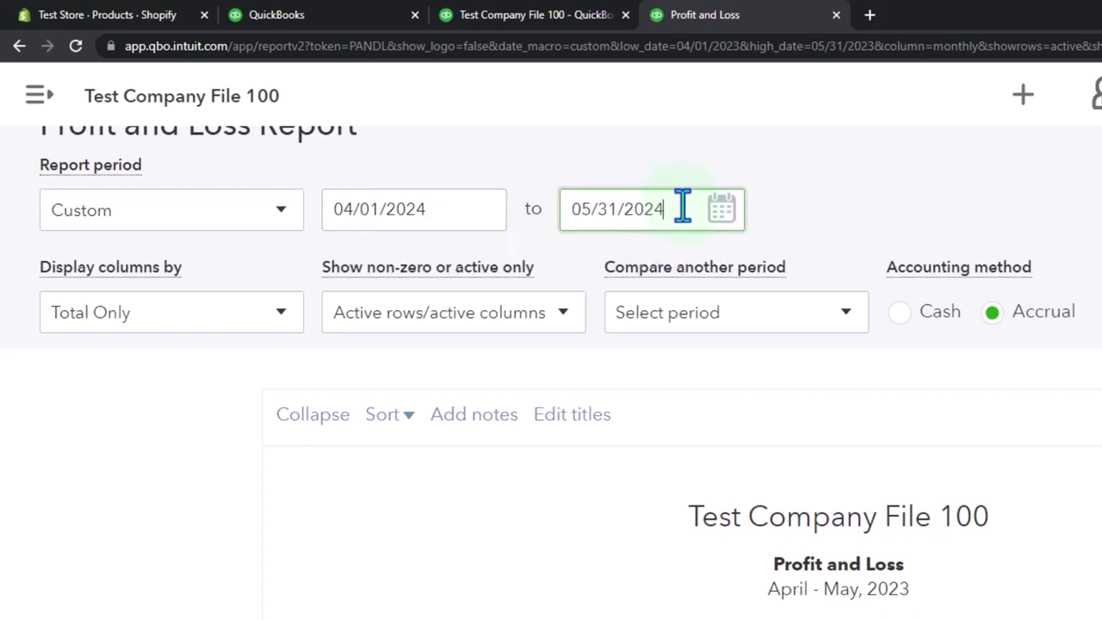
Add a previous year comparison with $ change and % change to the Profit and Loss, and run the report.
click(831, 312)
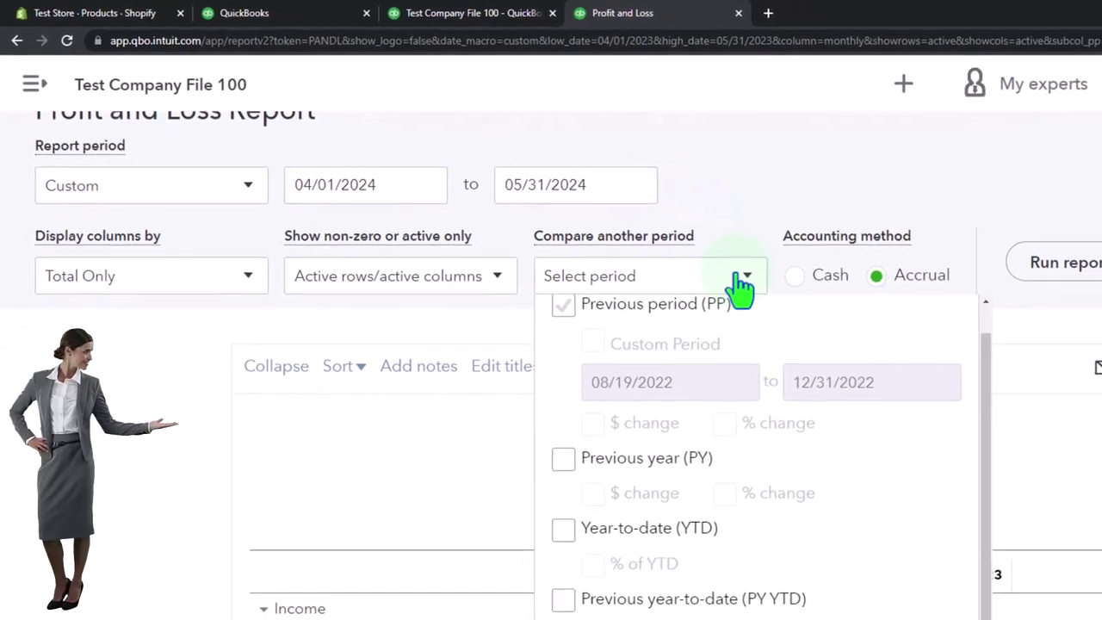
click(478, 390)
click(504, 420)
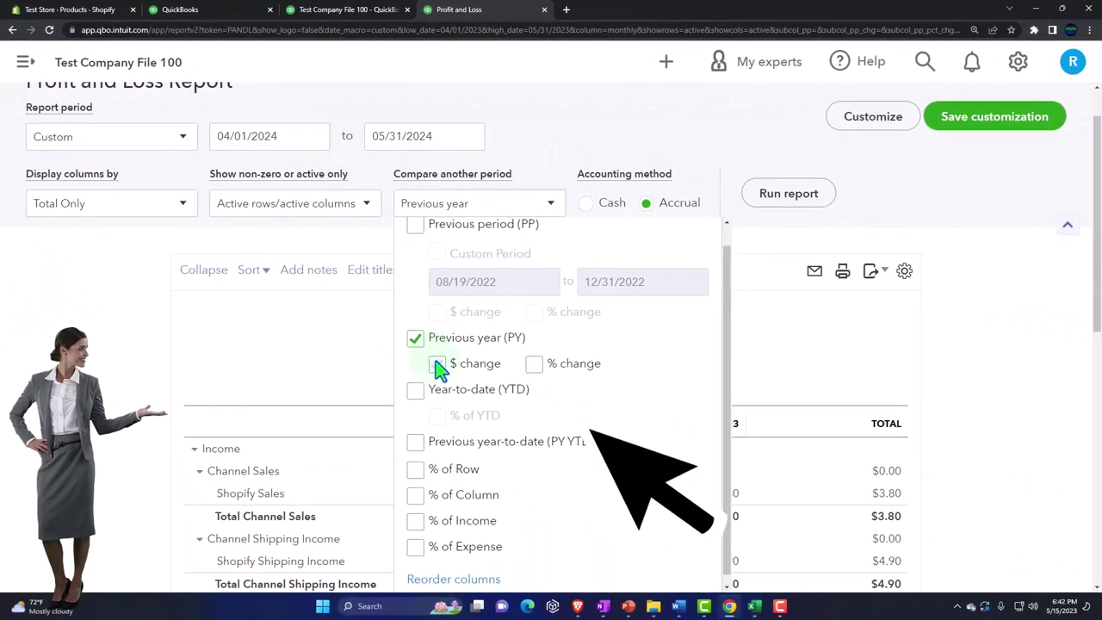
click(534, 367)
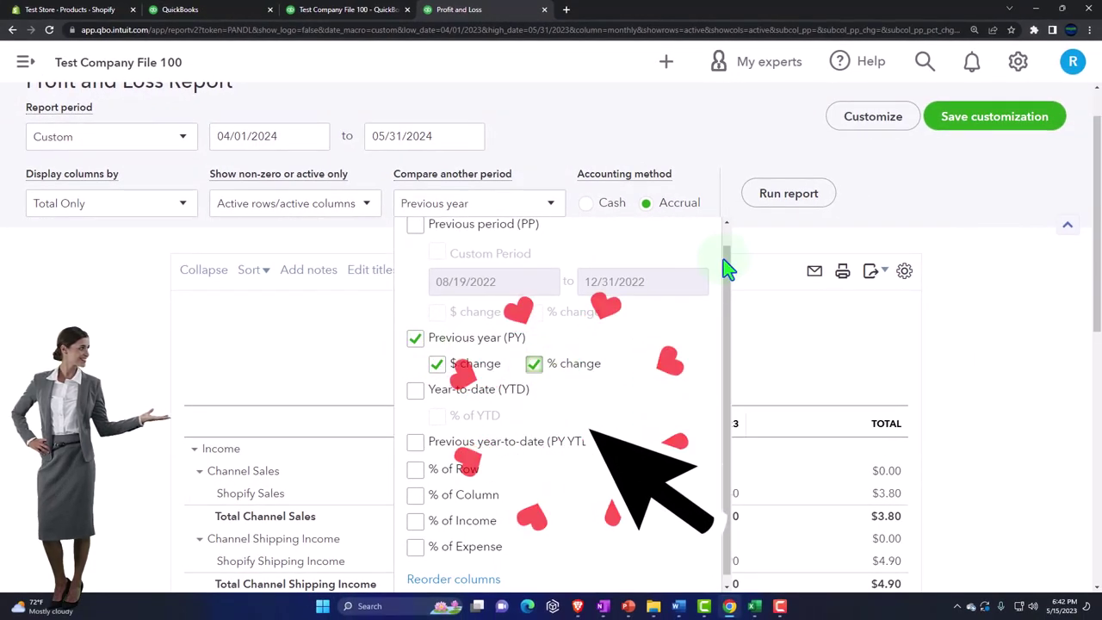
click(787, 194)
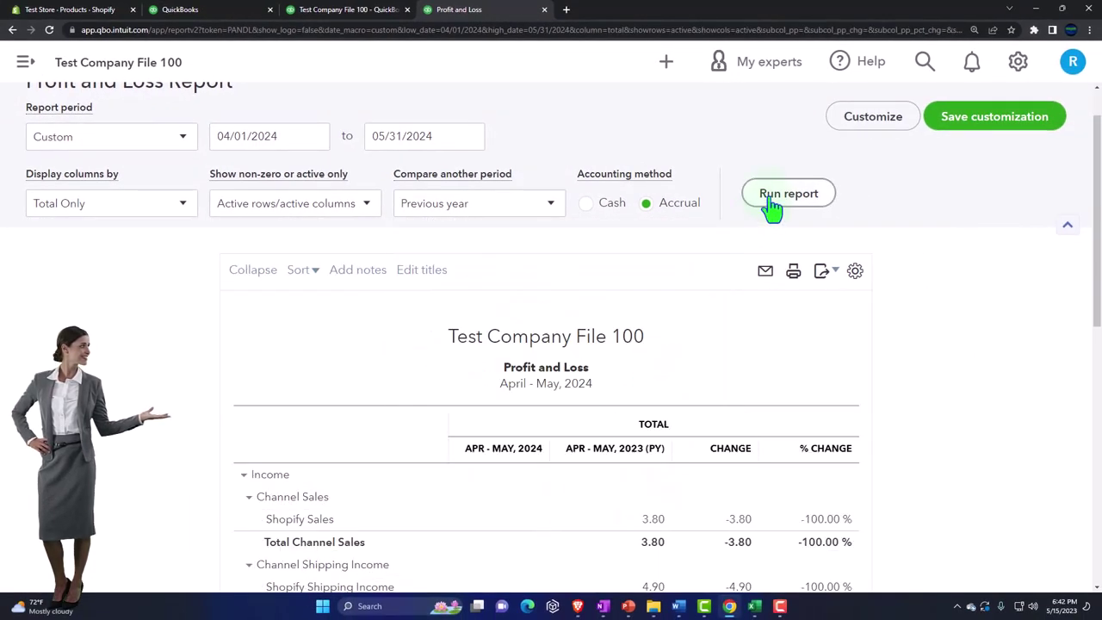
Compare Cost of goods sold for April to May 2024 with the previous year in the Profit and Loss report.
scroll(772, 207, down, 2)
scroll(926, 262, down, 2)
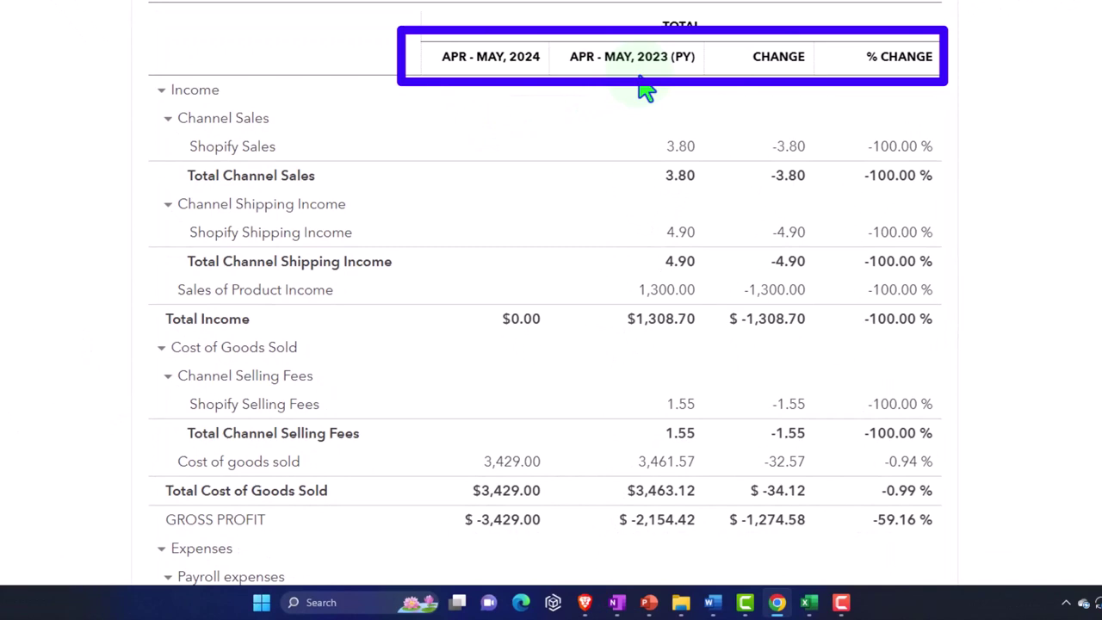
scroll(645, 88, down, 2)
scroll(646, 89, down, 1)
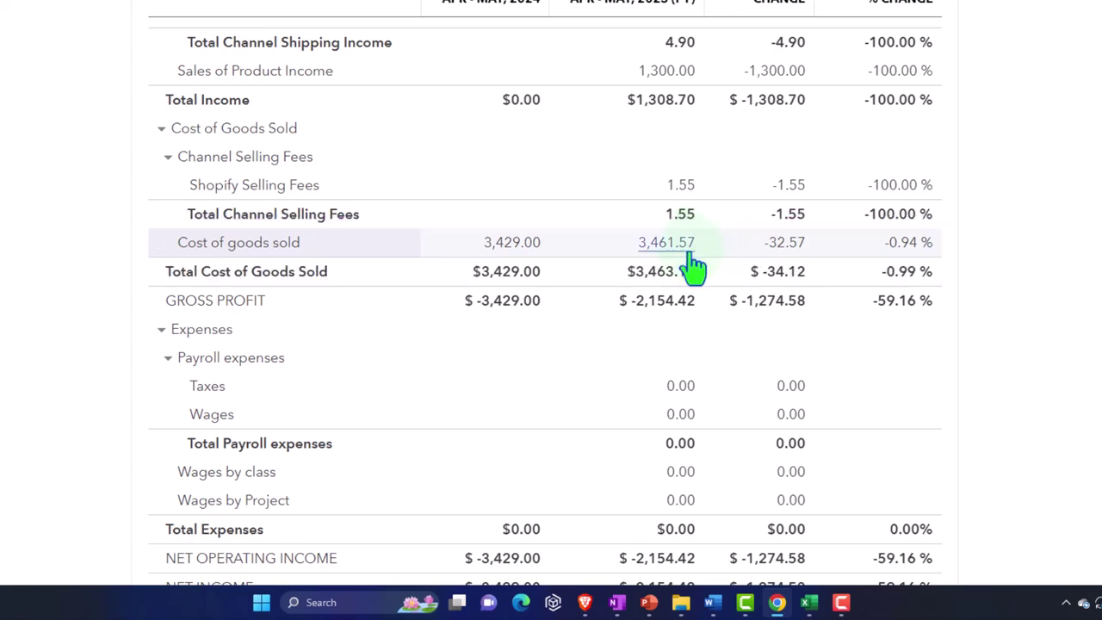
Open the monthly balance sheet and examine the Inventory Asset line for April and May 2023.
click(522, 252)
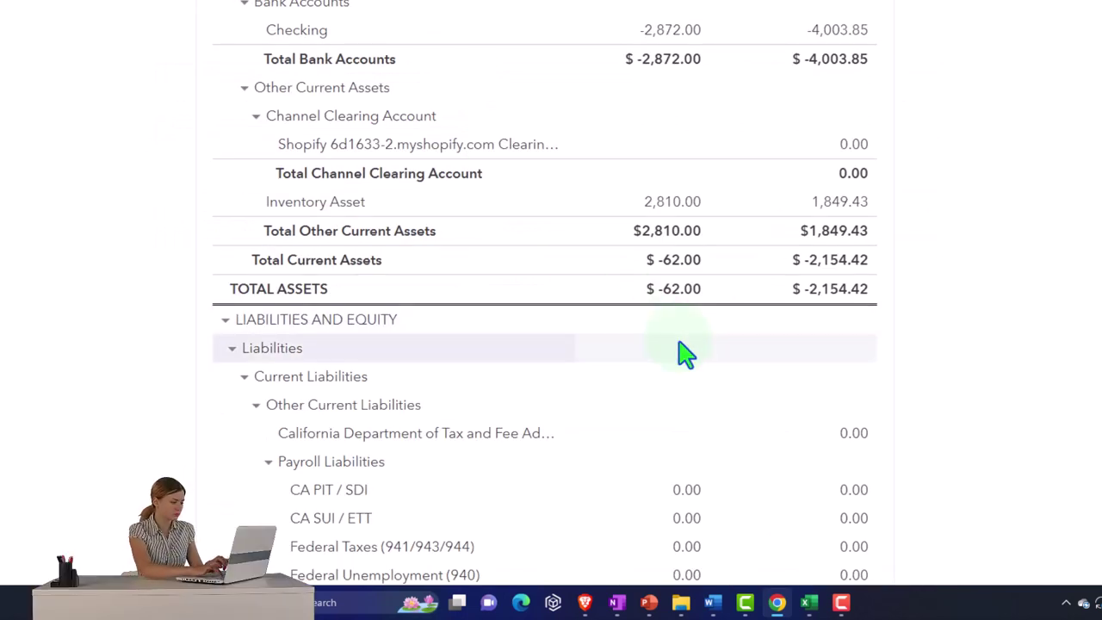
scroll(684, 353, up, 1)
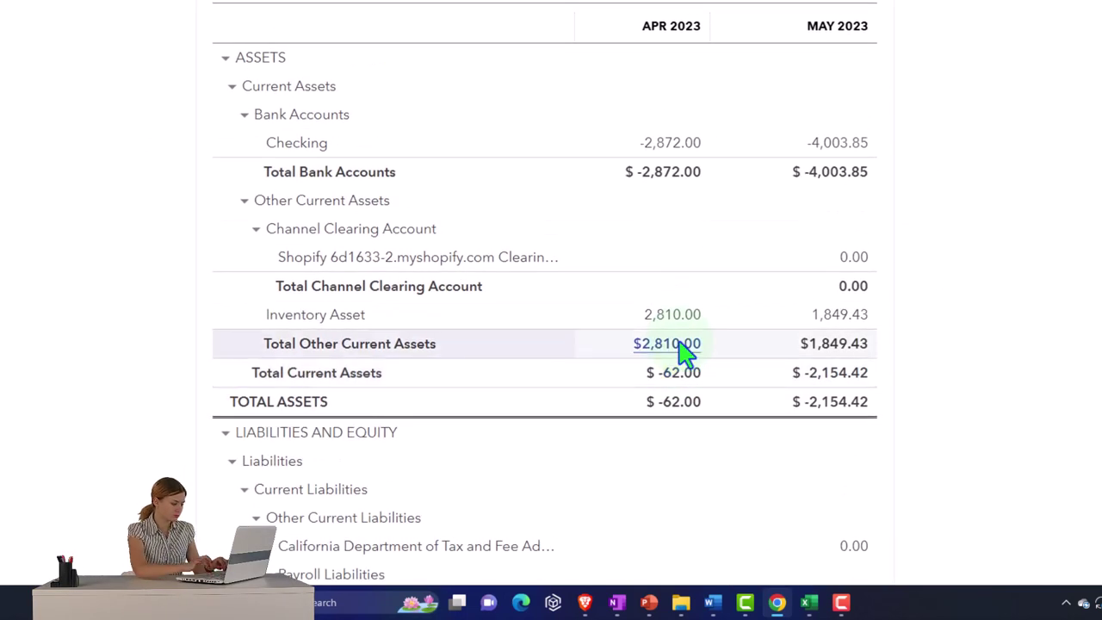